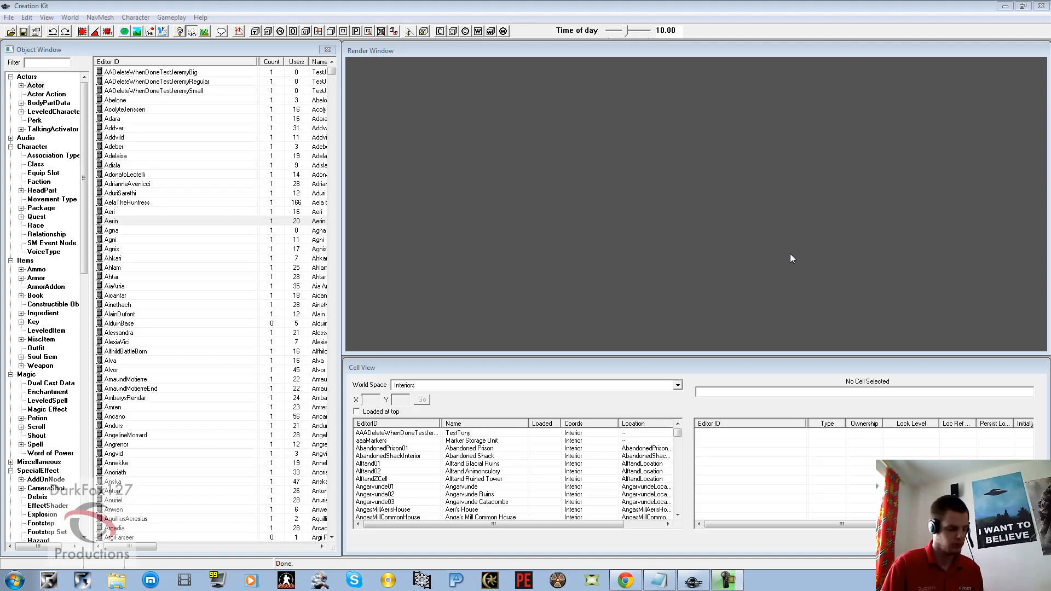
Look through the available master and plugin files, including Dawnguard.esm, and leave without loading any
click(10, 31)
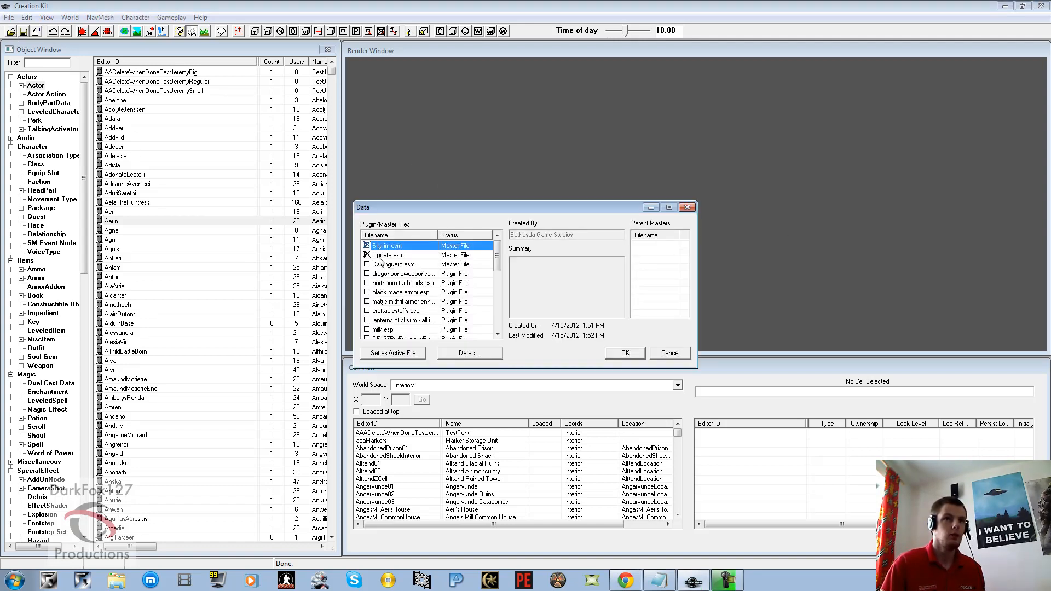
drag(499, 261, 499, 264)
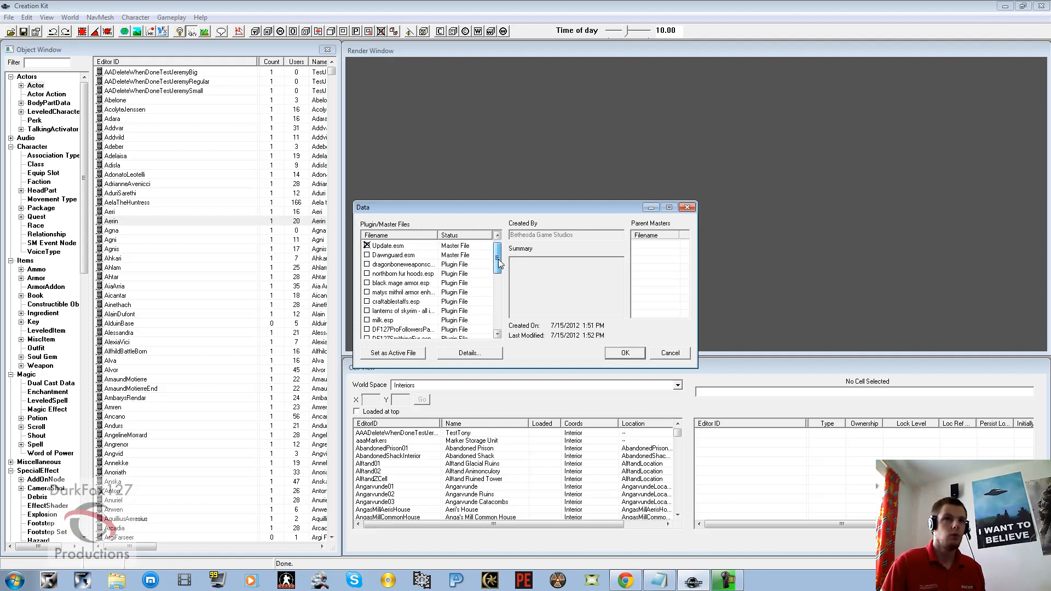
click(380, 255)
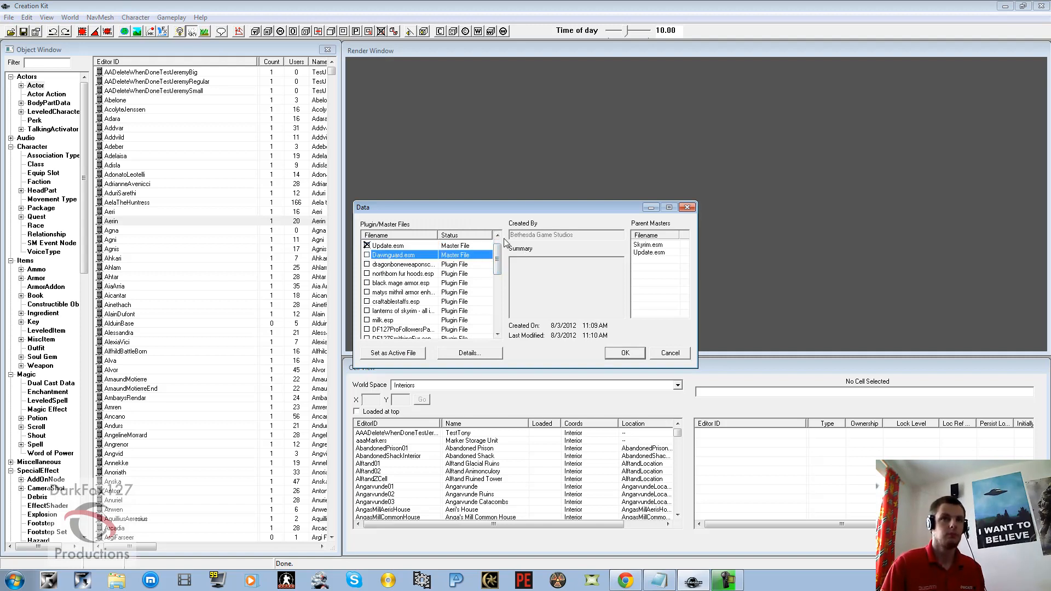
click(661, 356)
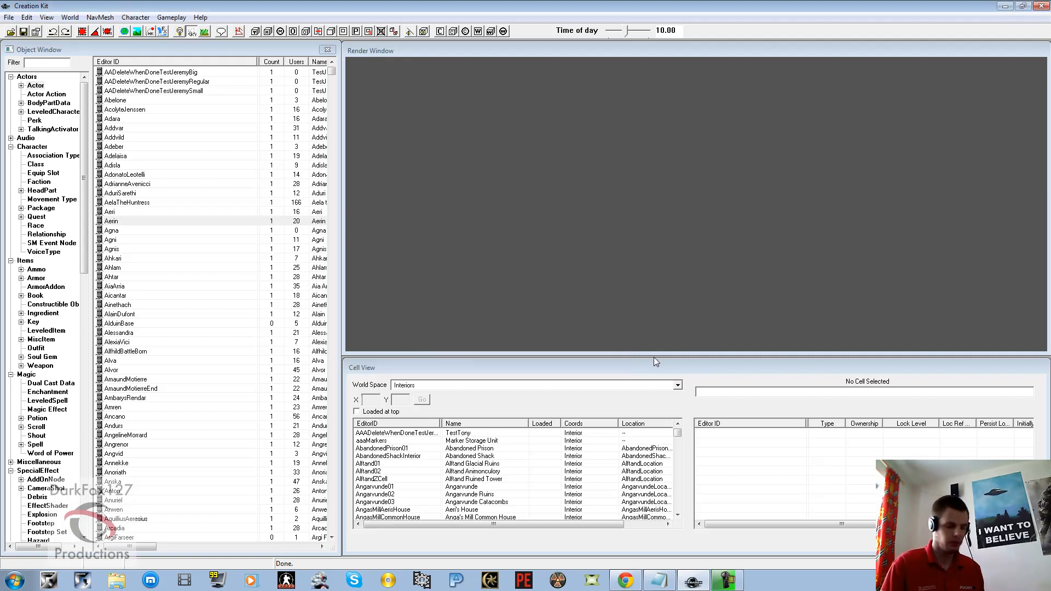
Filter the actor list for "spriggan" and select the EncSpriggan actor
click(189, 239)
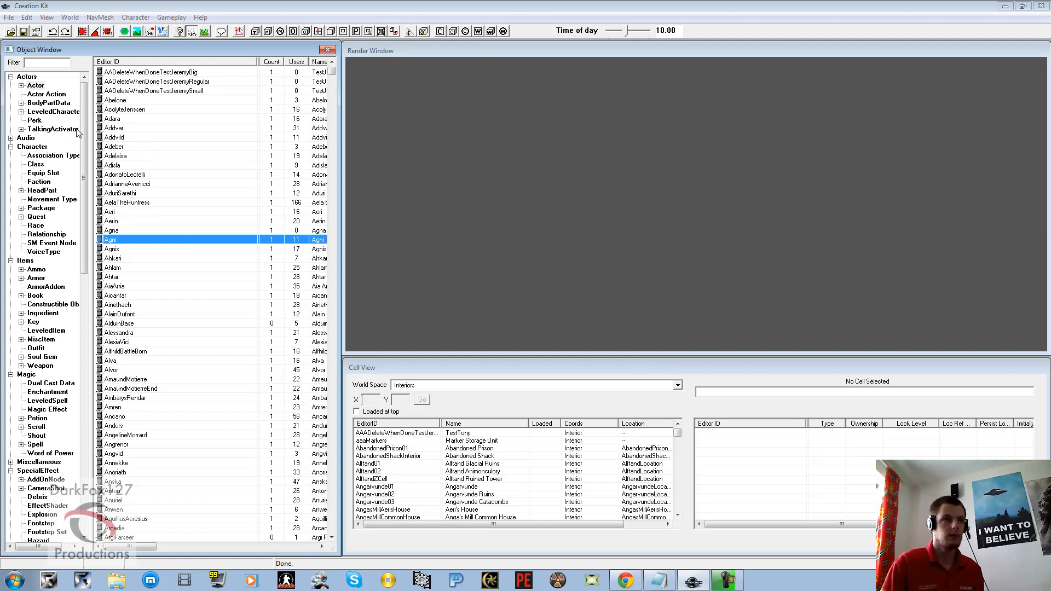
click(66, 64)
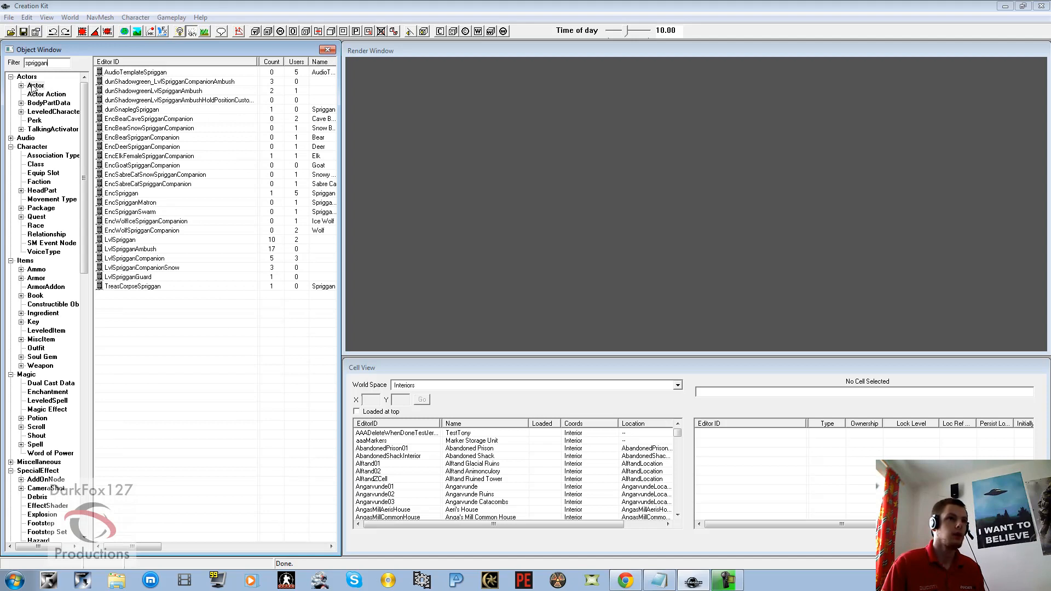
click(120, 195)
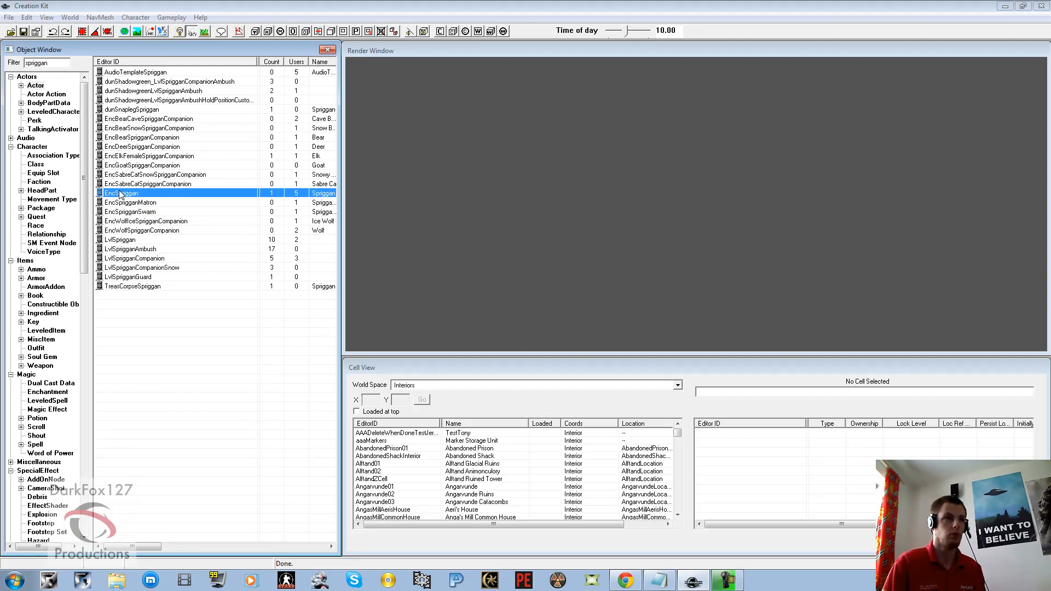
Preview the EncSpriggan model from an angle and farther away, and close the preview
right_click(120, 195)
click(211, 254)
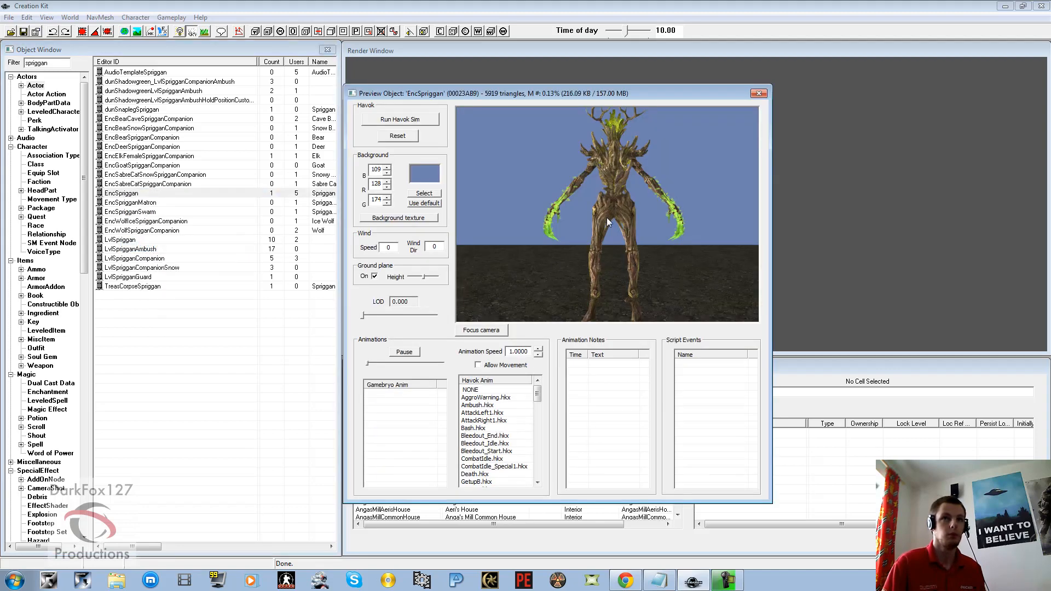
drag(607, 218, 656, 223)
scroll(670, 216, down, 3)
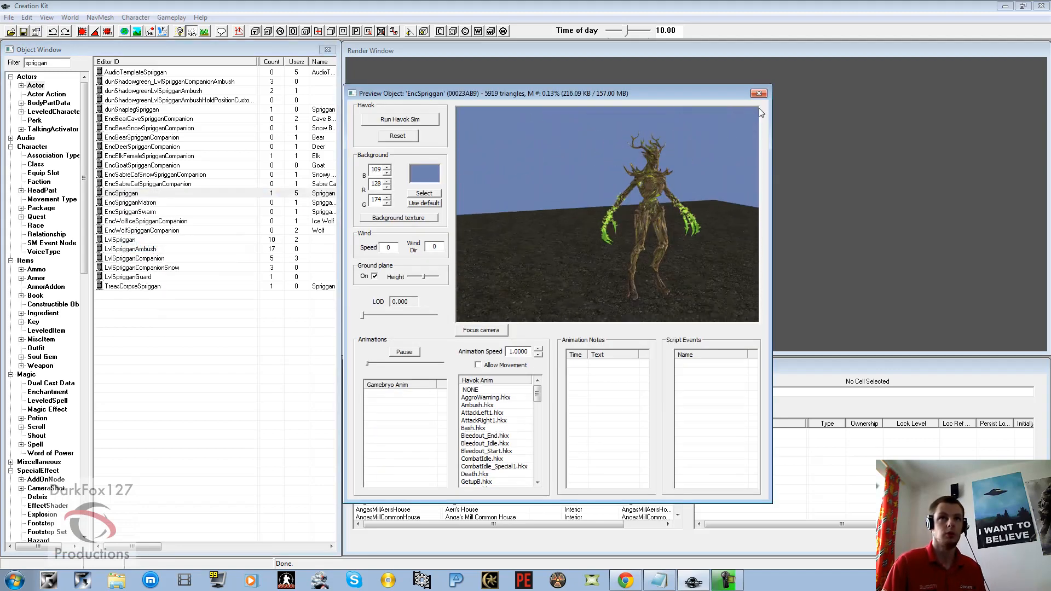
click(758, 94)
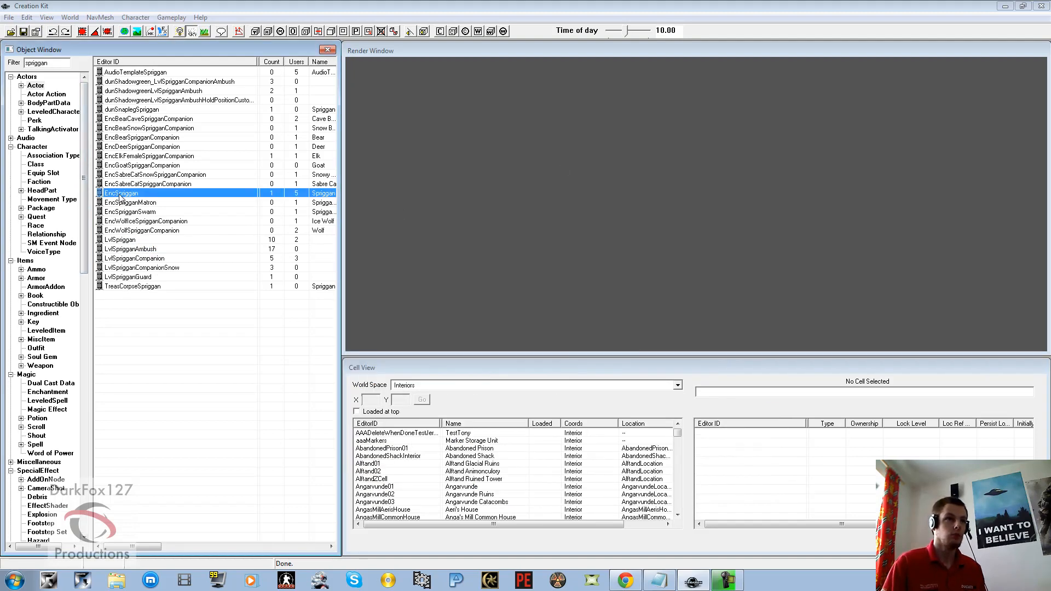
Open the EncSpriggan actor for editing and check its inventory and its traits
double_click(189, 194)
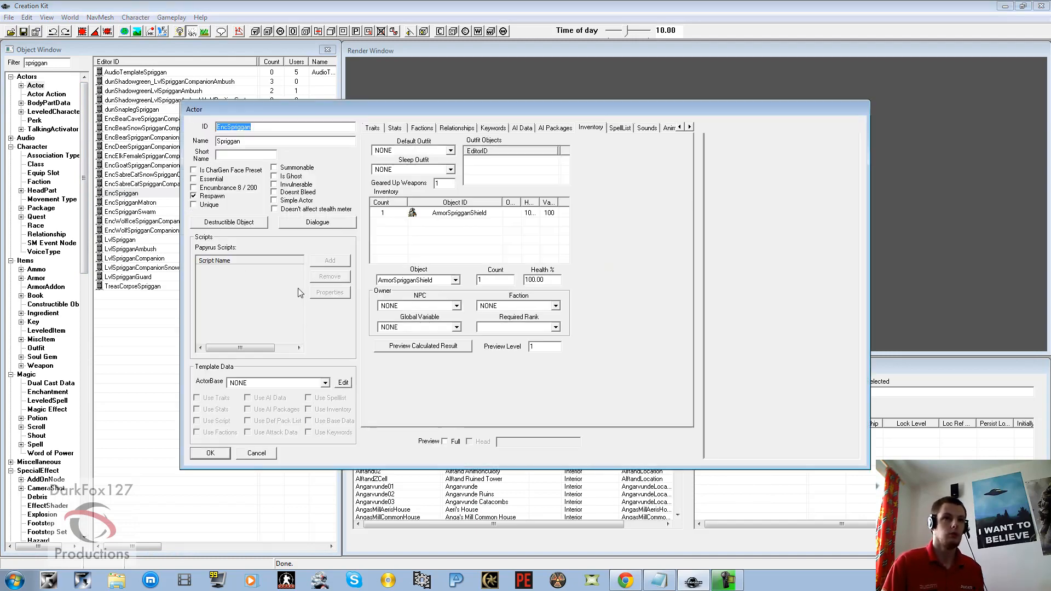
click(399, 213)
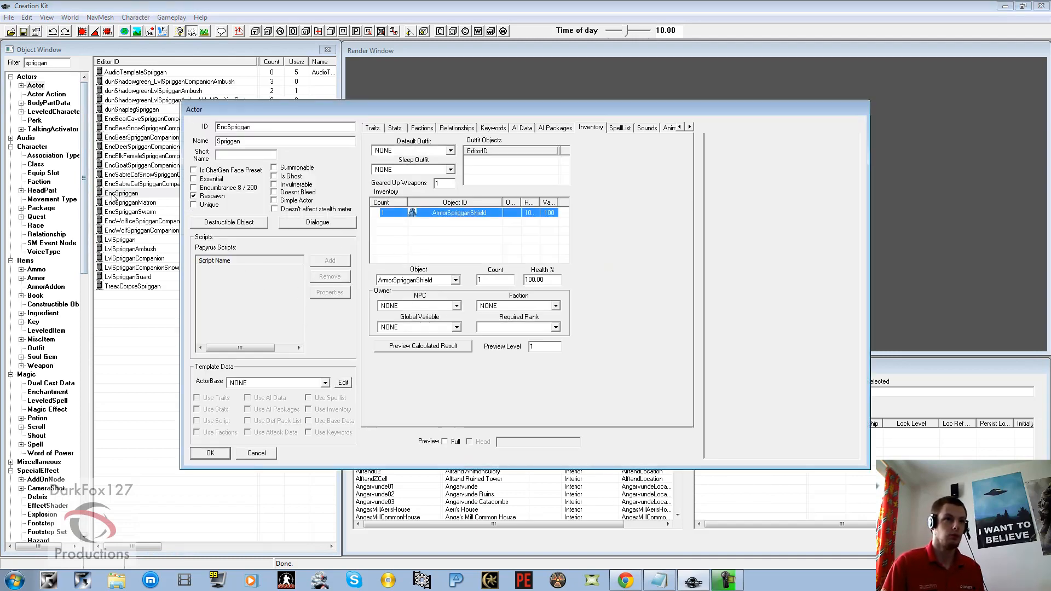
click(432, 229)
click(380, 130)
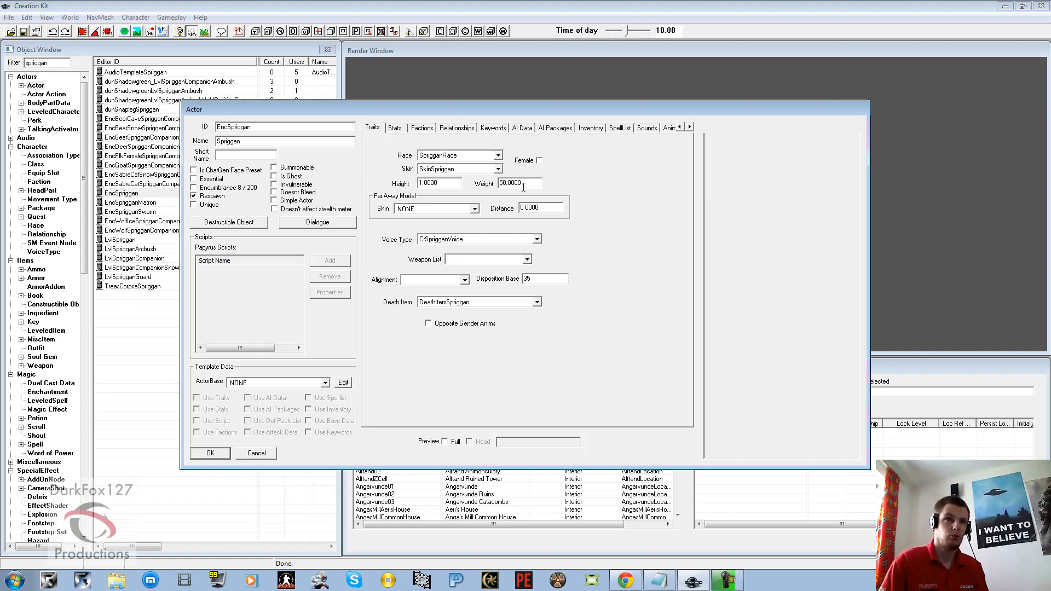
Remove CreatureFaction, SprigganFaction and SprigganPredatorFaction from the spriggan's factions
click(396, 129)
click(422, 129)
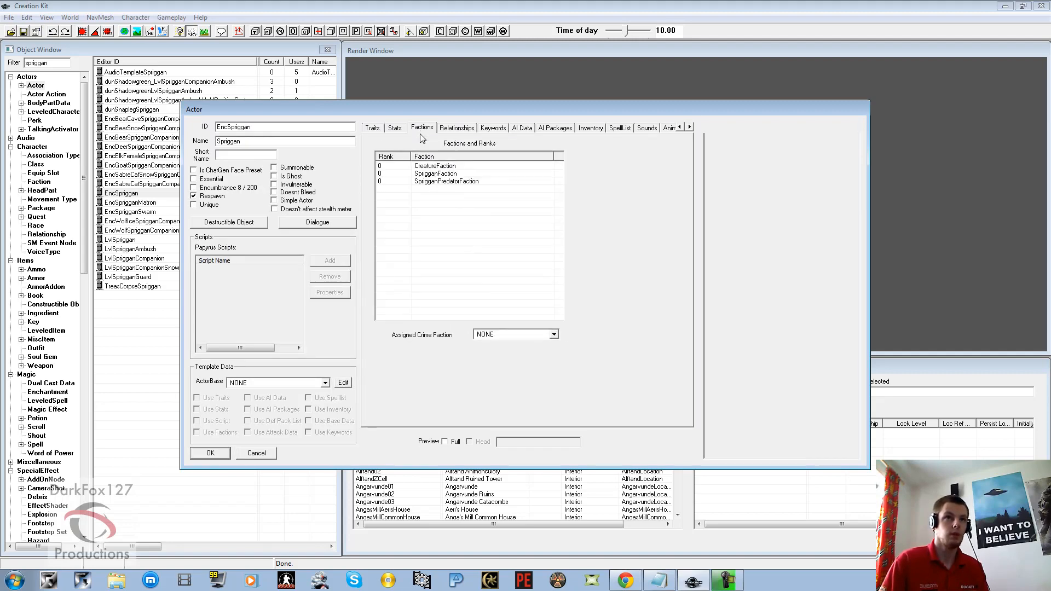
click(435, 157)
key(Delete)
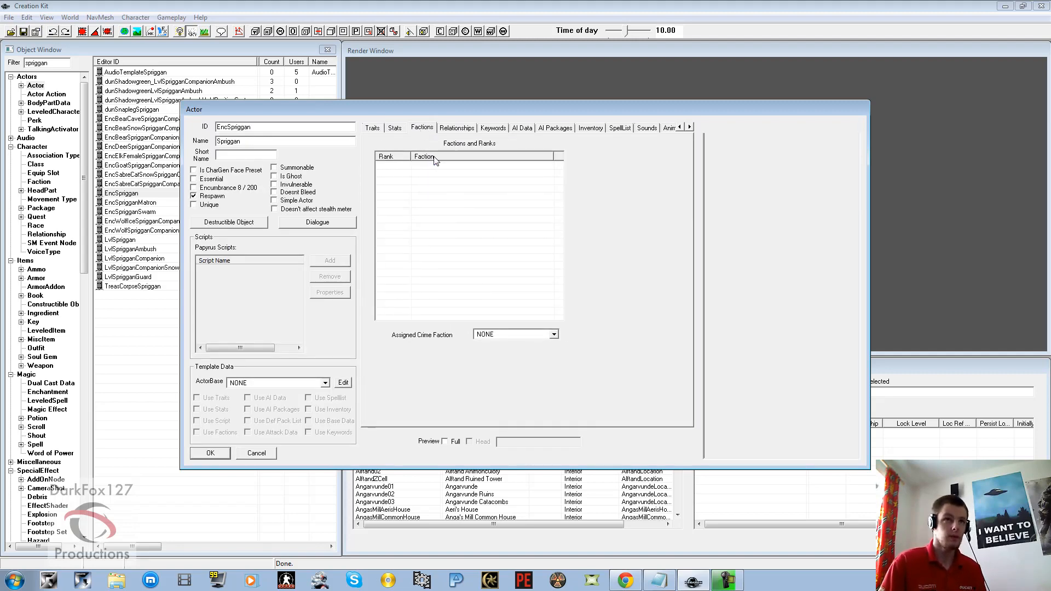
Review the spriggan's level, class, skills, relationships and keywords
click(395, 128)
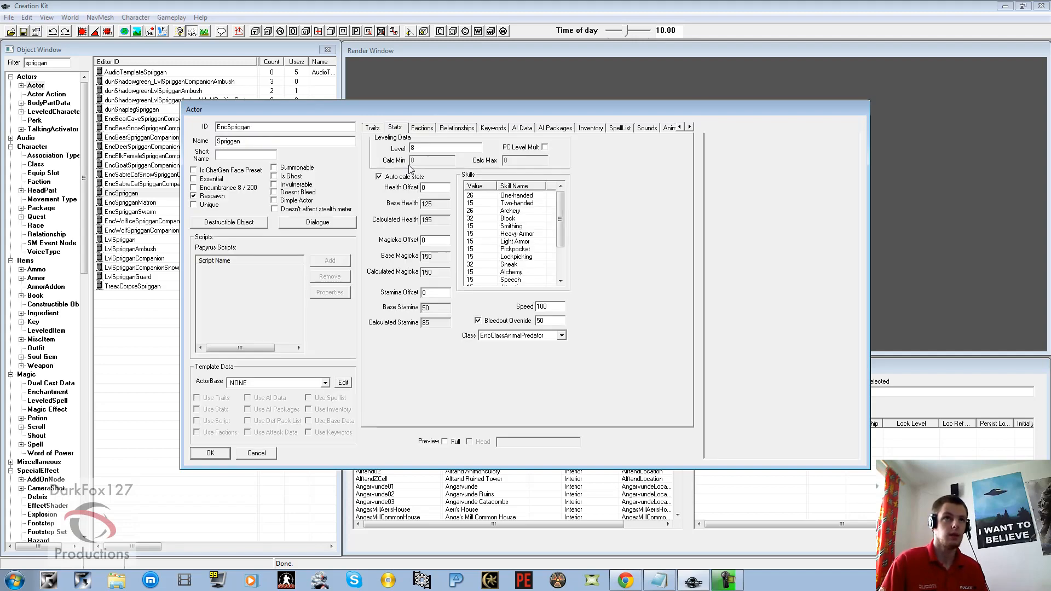
click(435, 151)
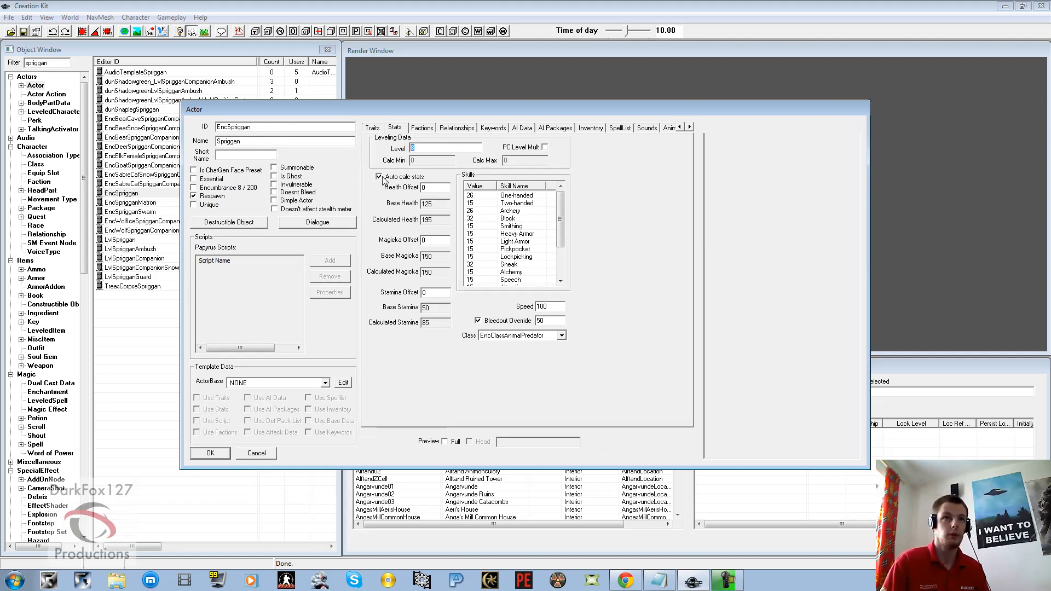
click(508, 337)
click(508, 338)
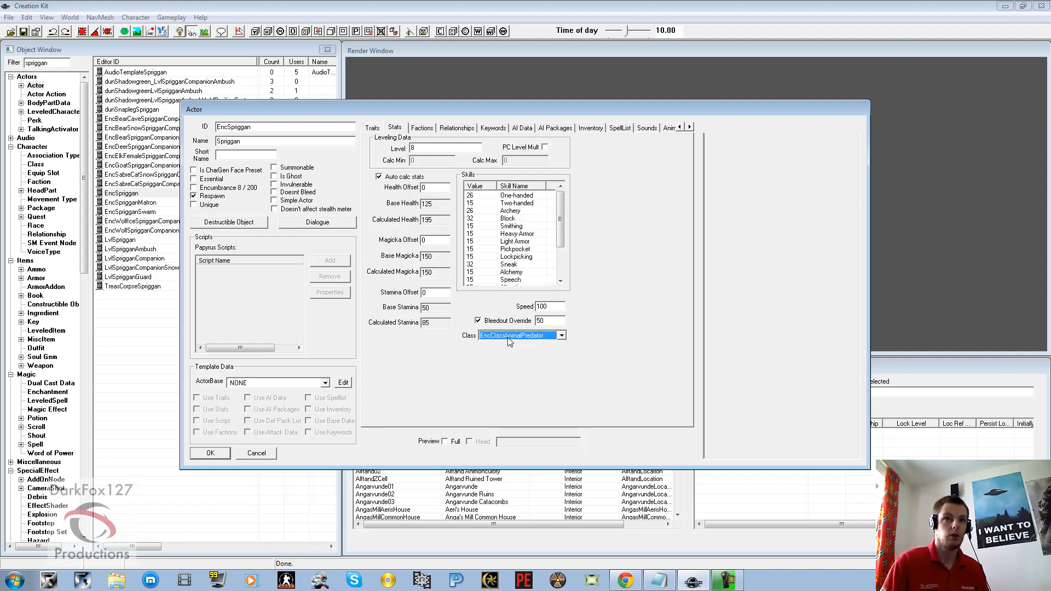
click(515, 226)
drag(563, 218, 557, 185)
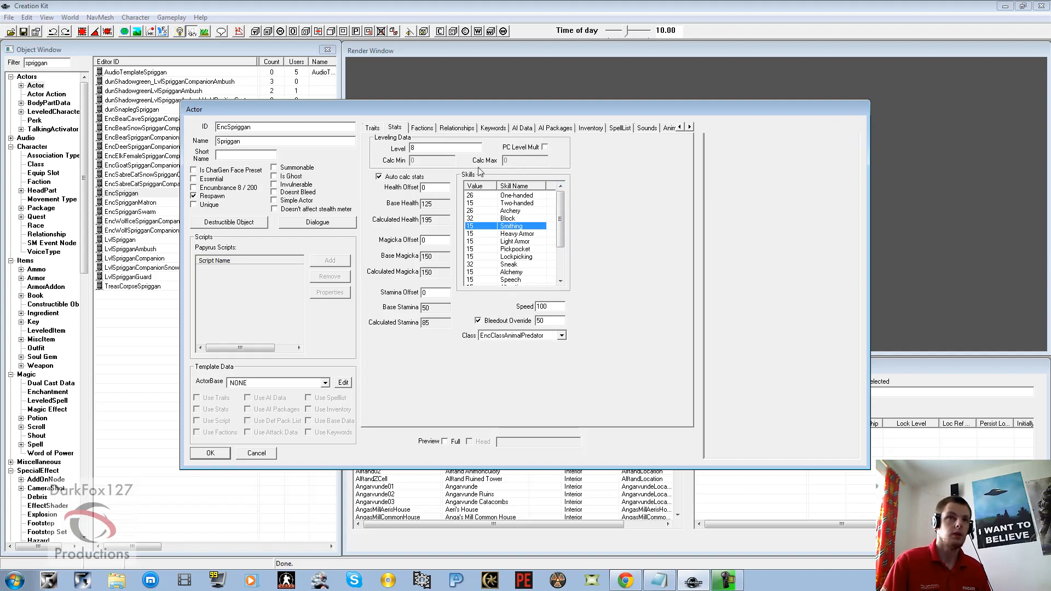
click(442, 146)
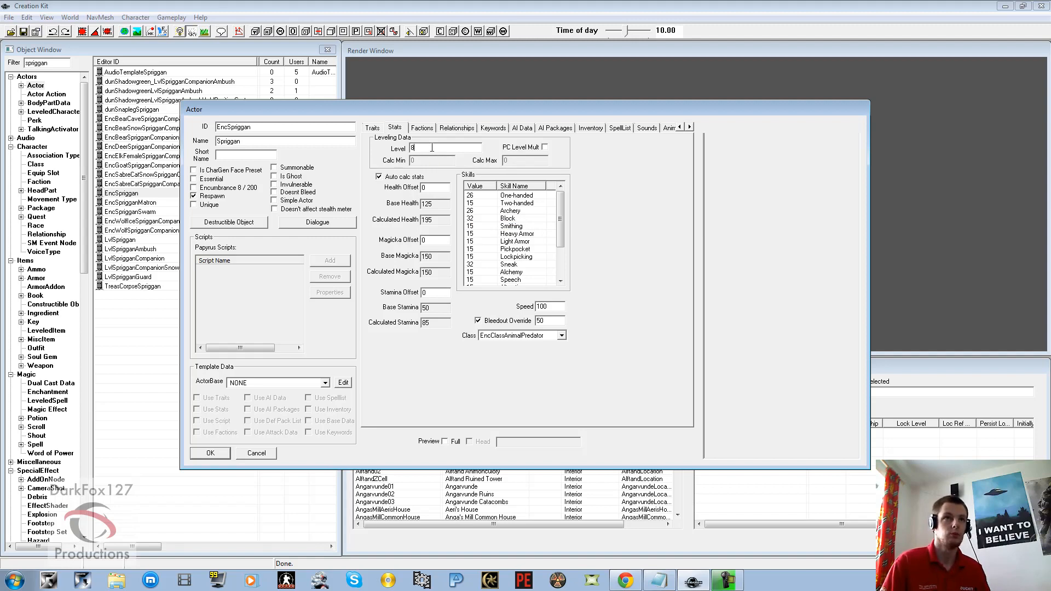
click(426, 129)
click(457, 127)
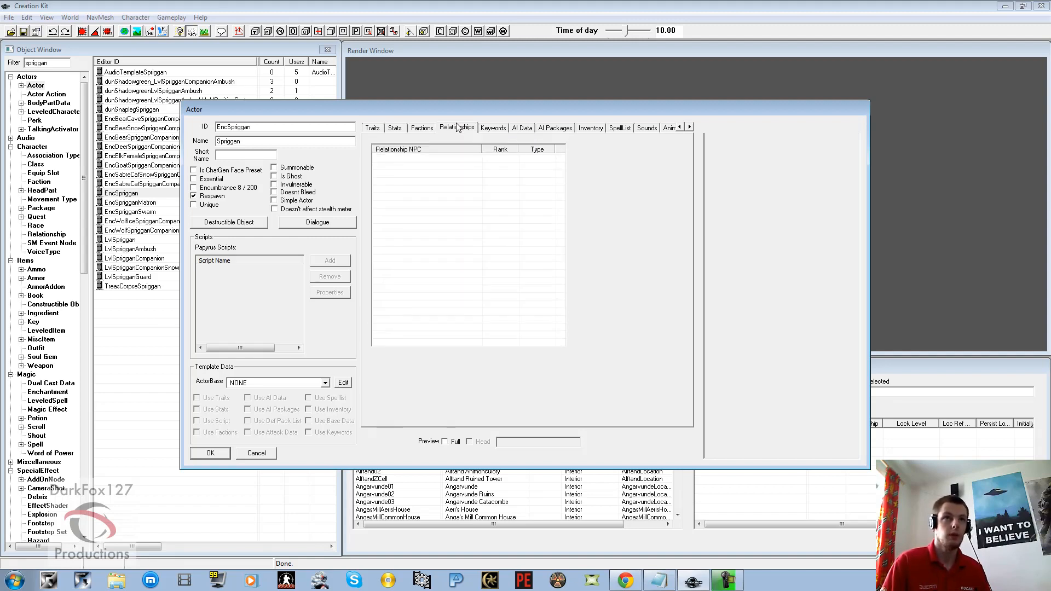
click(495, 129)
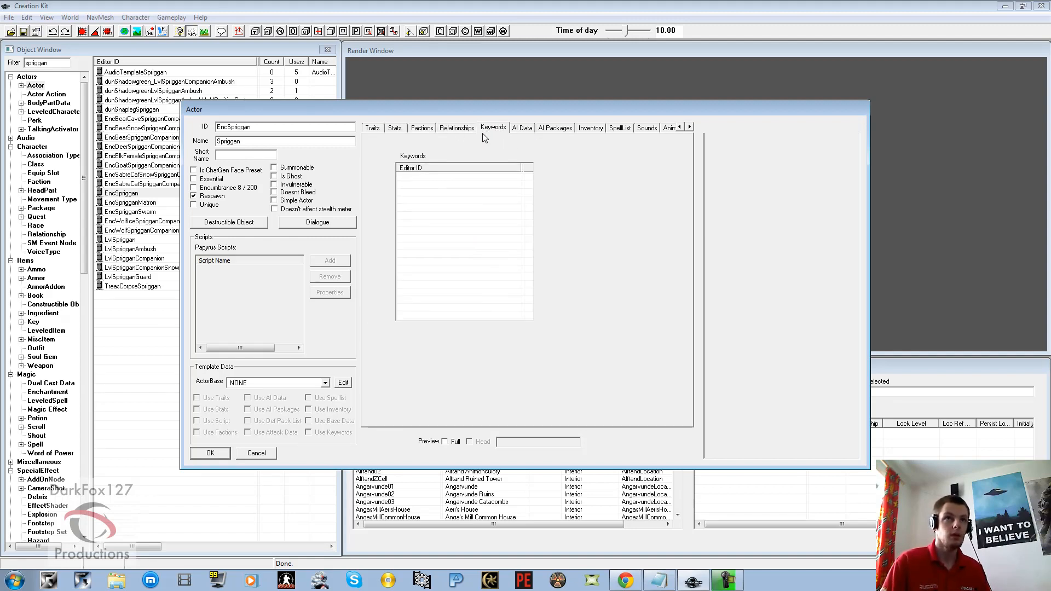
Choose Unaggressive as the spriggan's aggression in its AI data and check the mood and energy settings
click(522, 129)
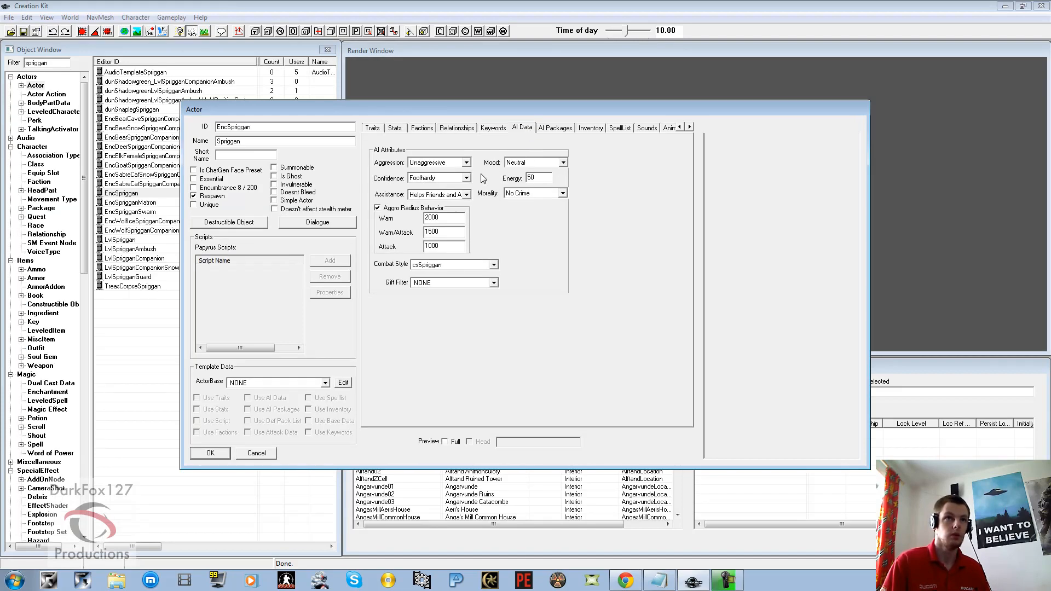
click(429, 164)
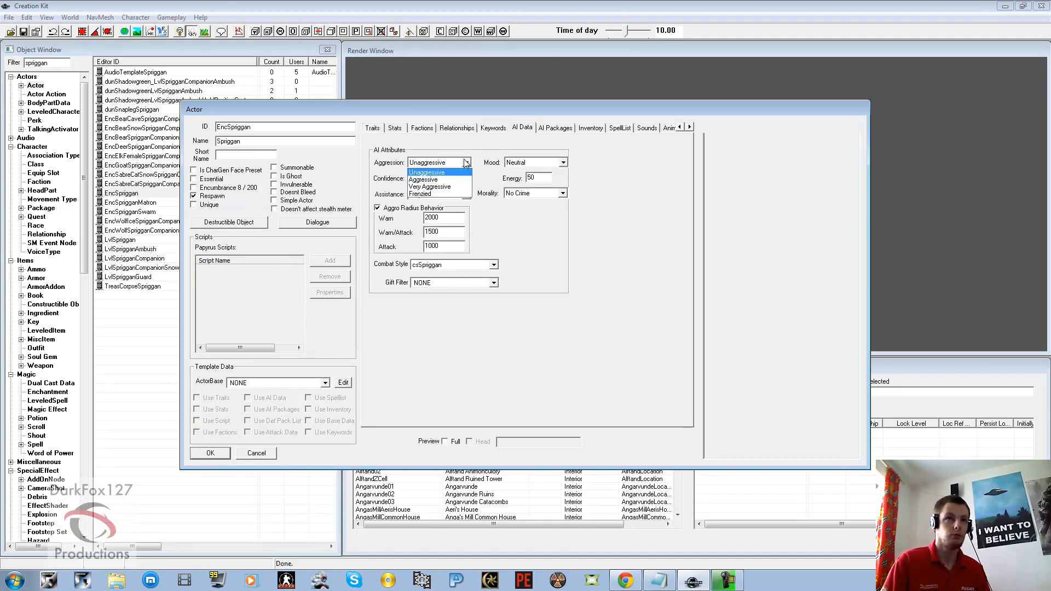
click(427, 173)
click(518, 163)
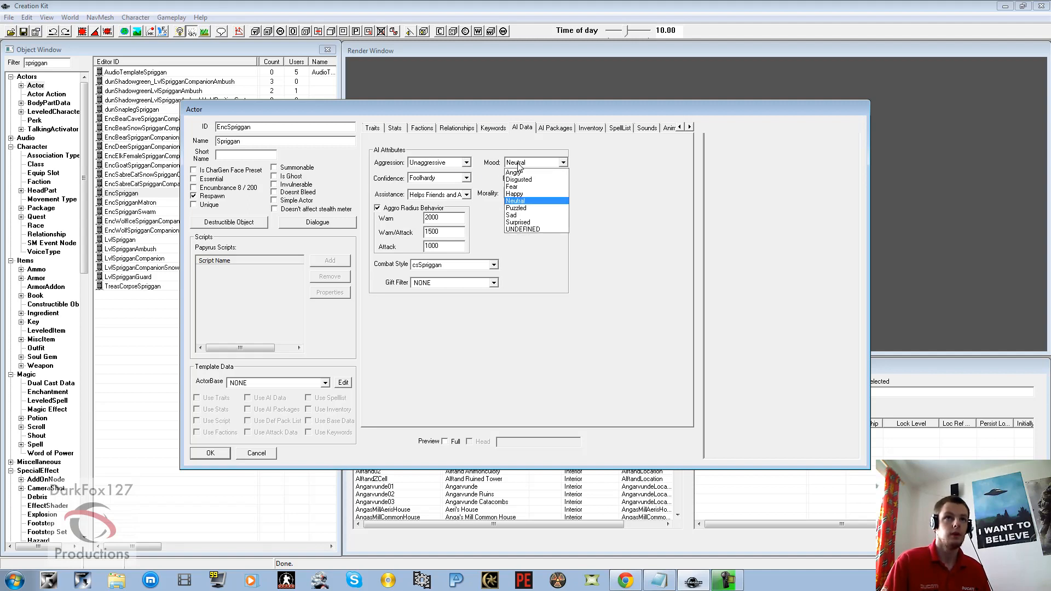
click(517, 164)
click(539, 179)
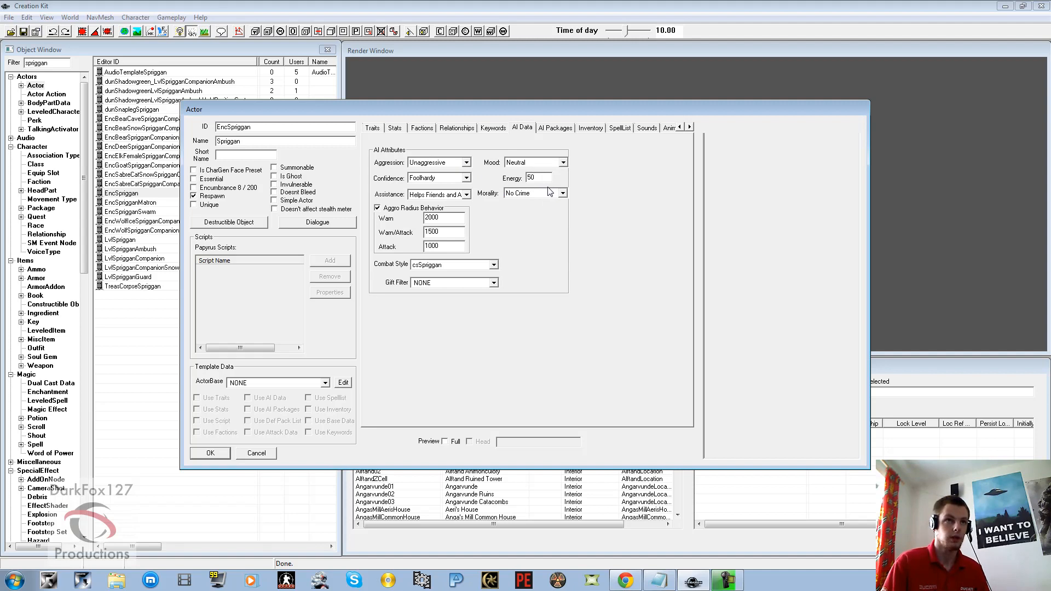
Choose Foolhardy as the spriggan's confidence
click(455, 179)
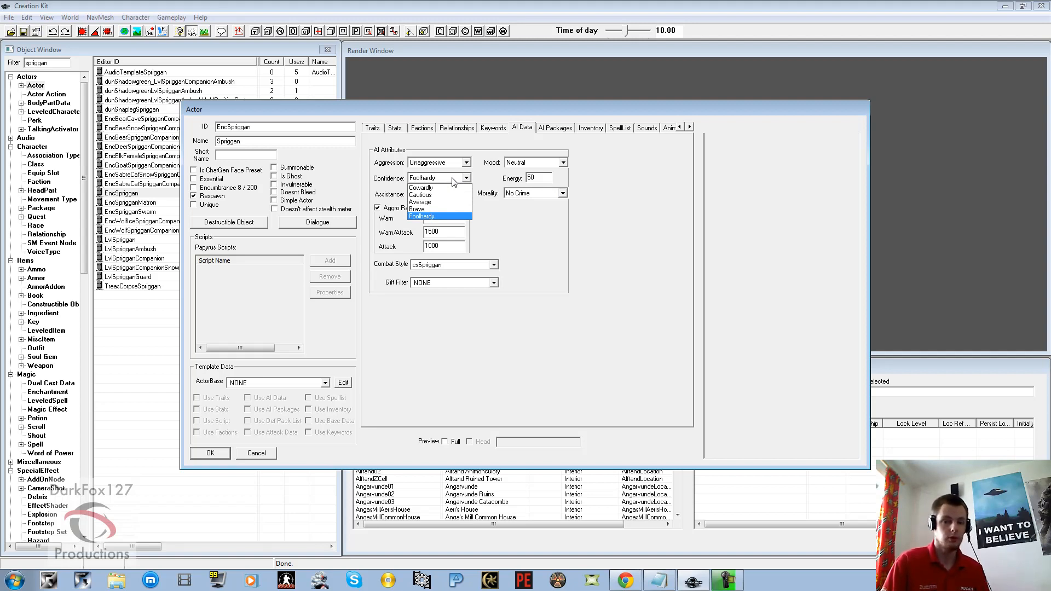
click(451, 182)
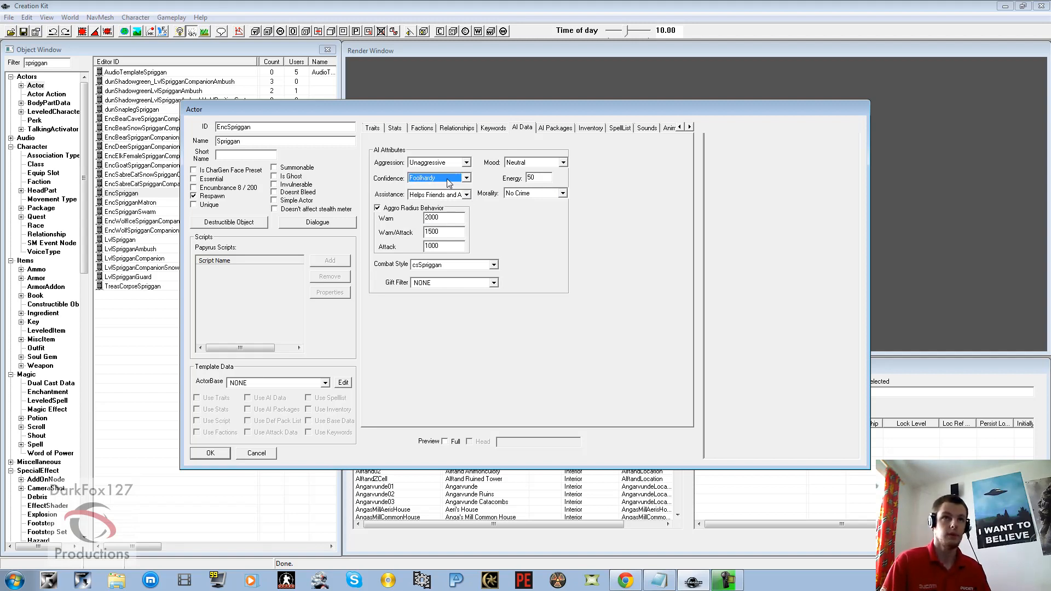
click(447, 180)
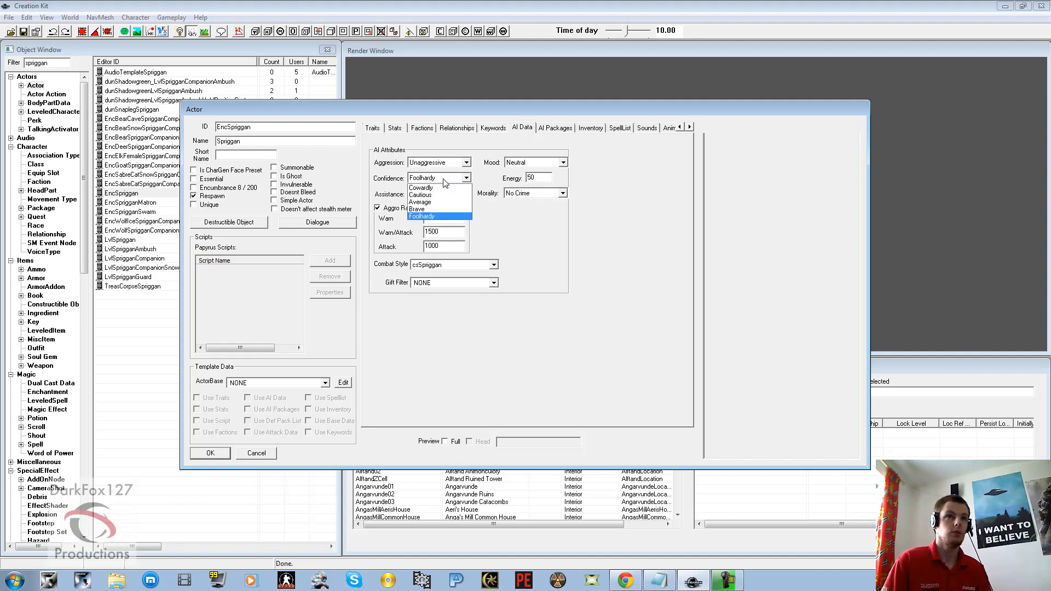
click(427, 216)
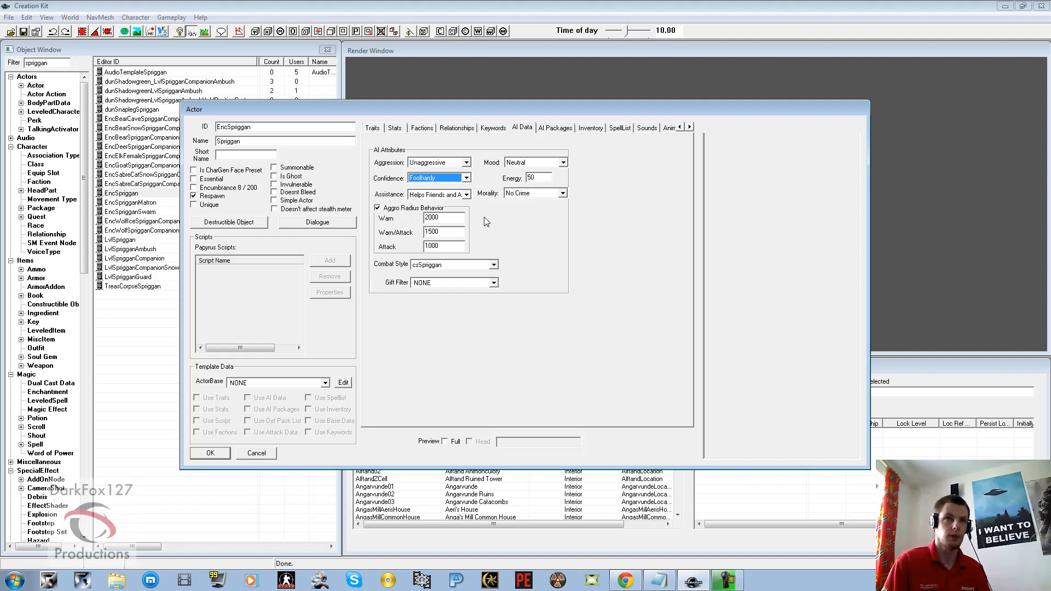
Check the assistance options and set the spriggan's morality to Any Crime
click(444, 196)
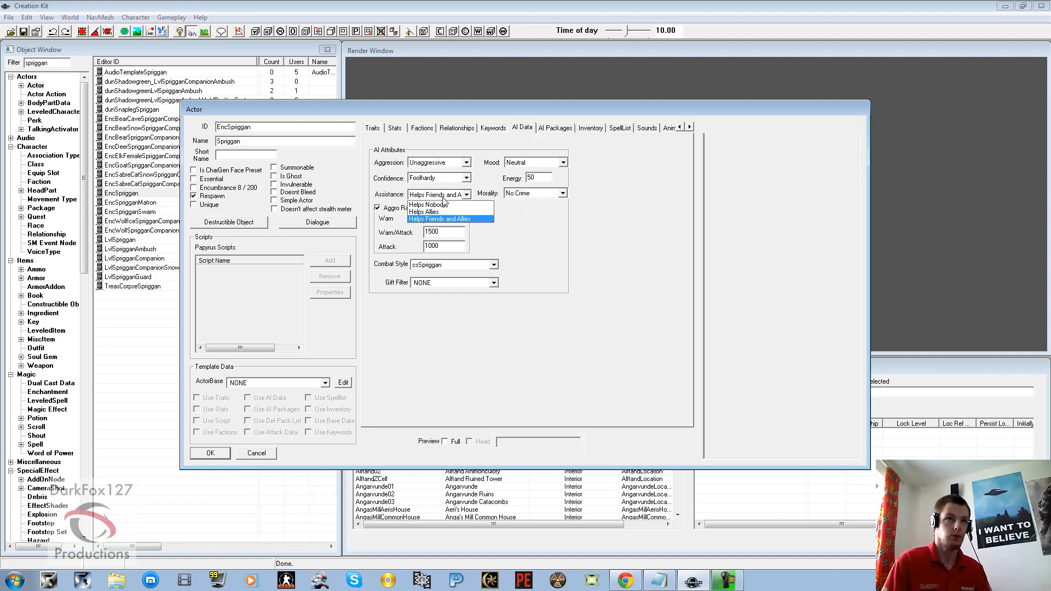
click(443, 197)
click(530, 195)
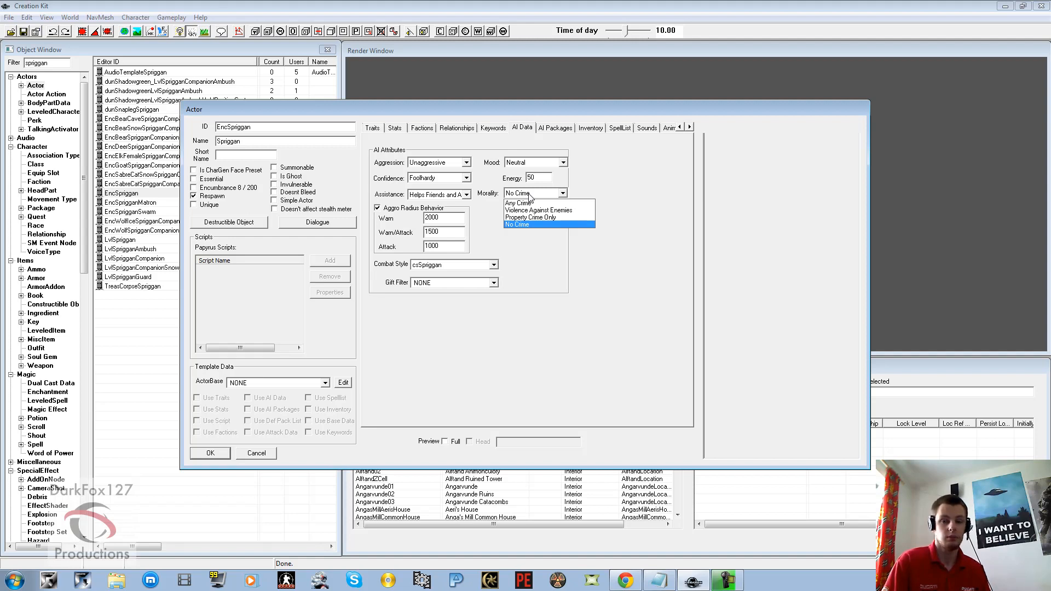
click(527, 203)
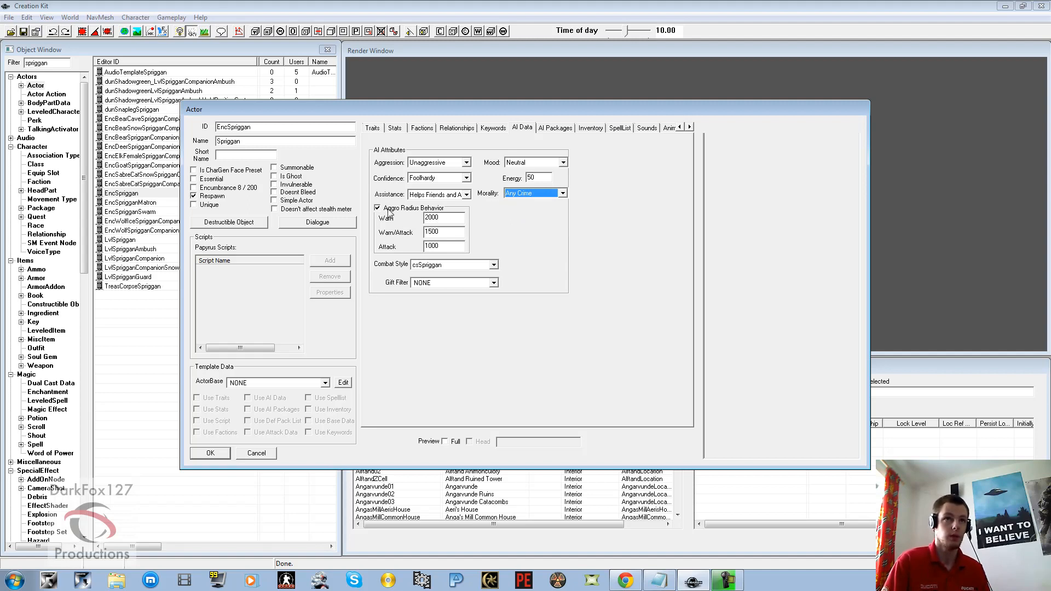
Turn off the spriggan's aggro radius behavior and keep csSpriggan as its combat style
click(387, 209)
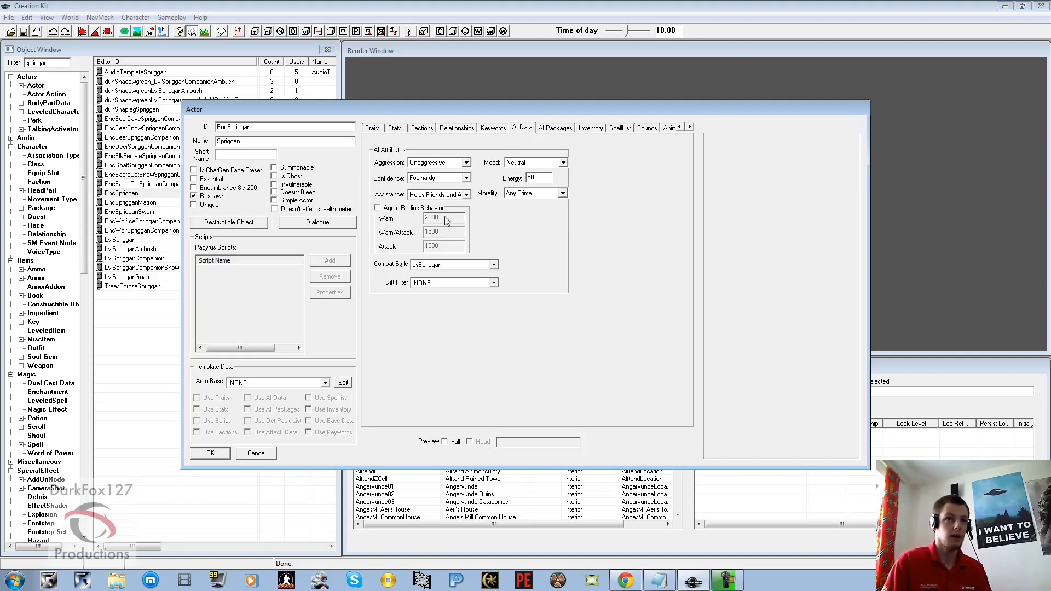
click(444, 267)
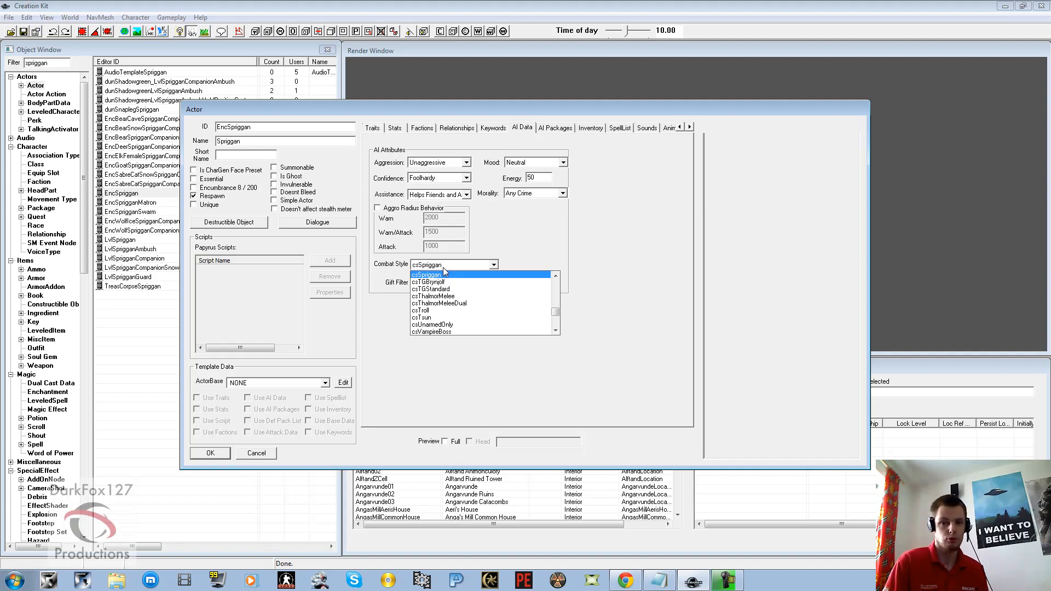
click(444, 274)
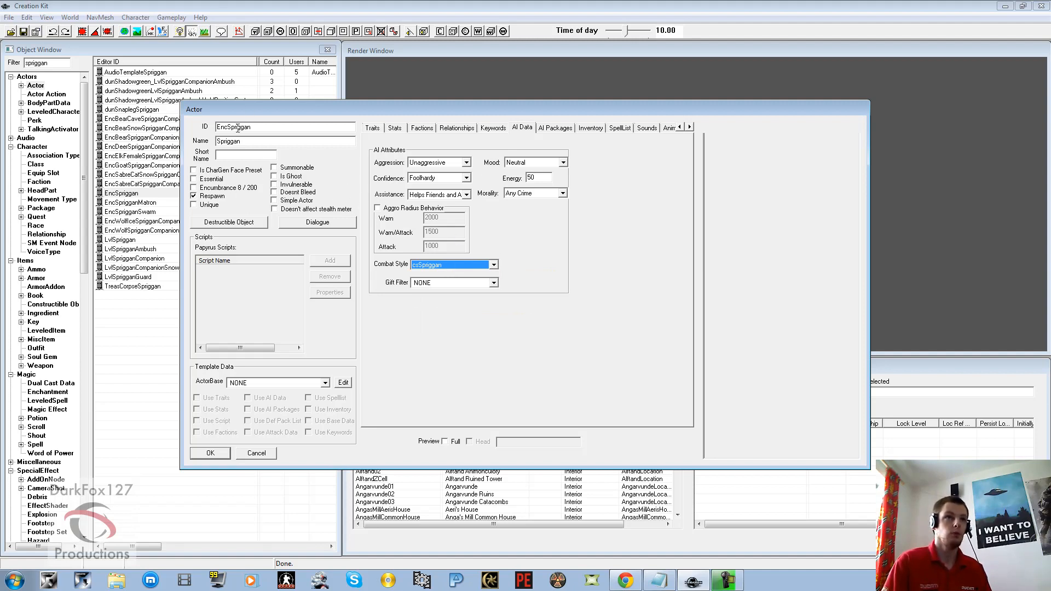
Review the spriggan's AI packages, inventory, spells and perks, and check which further actor settings are available
click(552, 128)
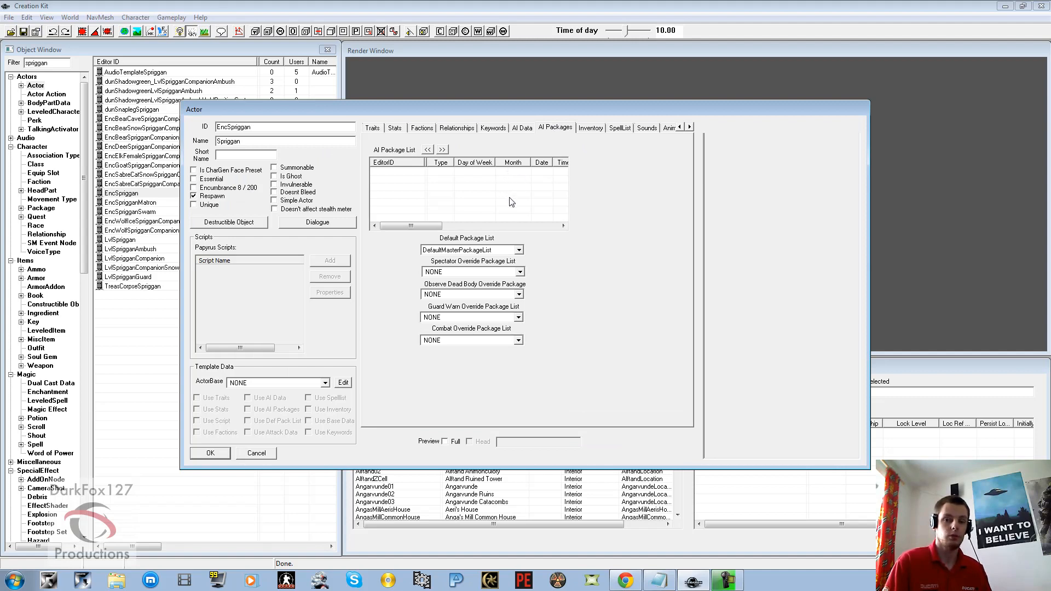
click(591, 130)
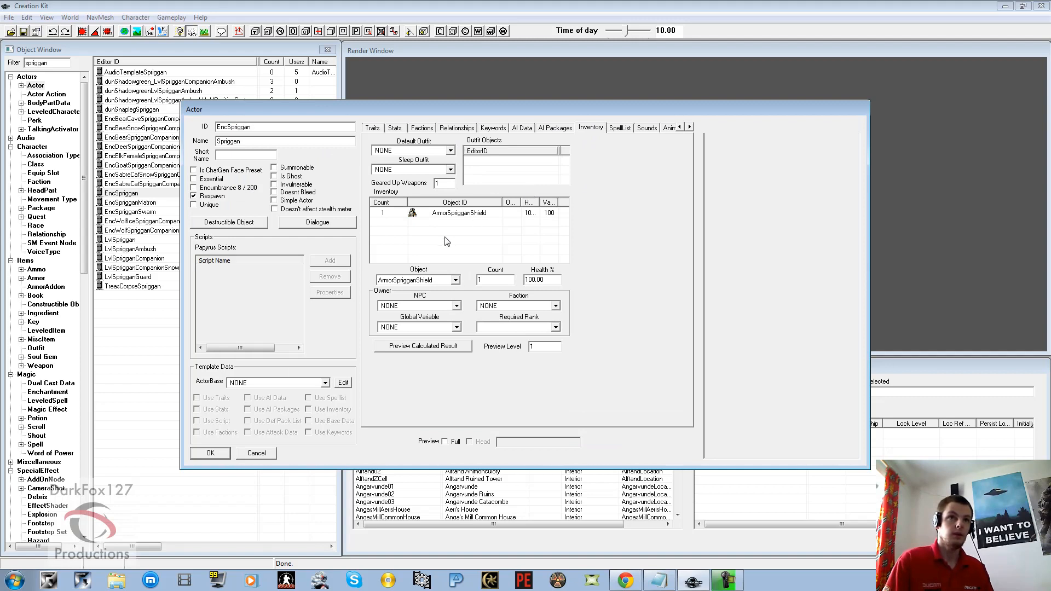
click(444, 241)
click(445, 244)
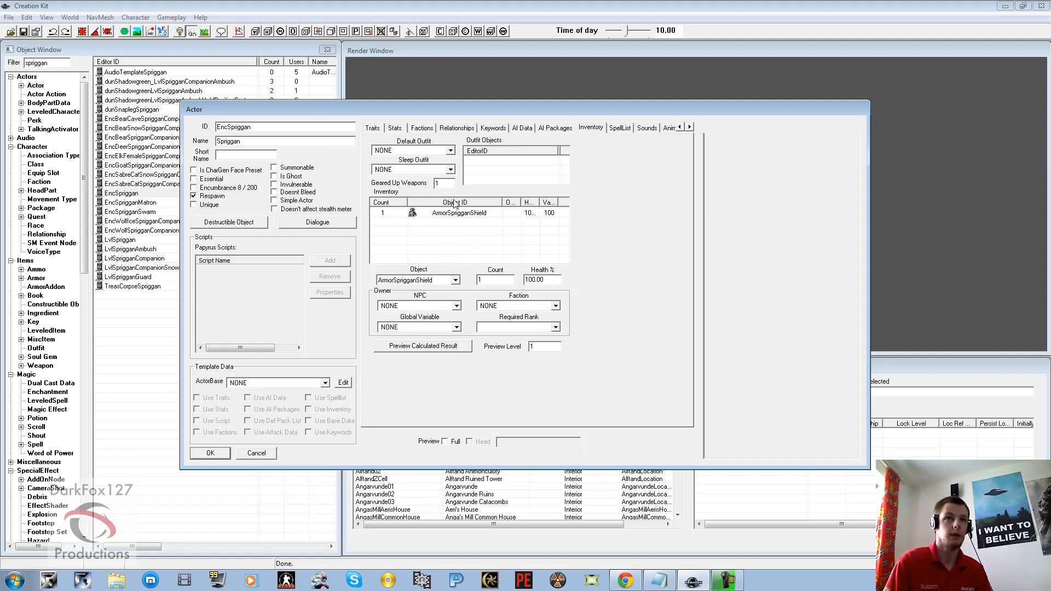
click(619, 127)
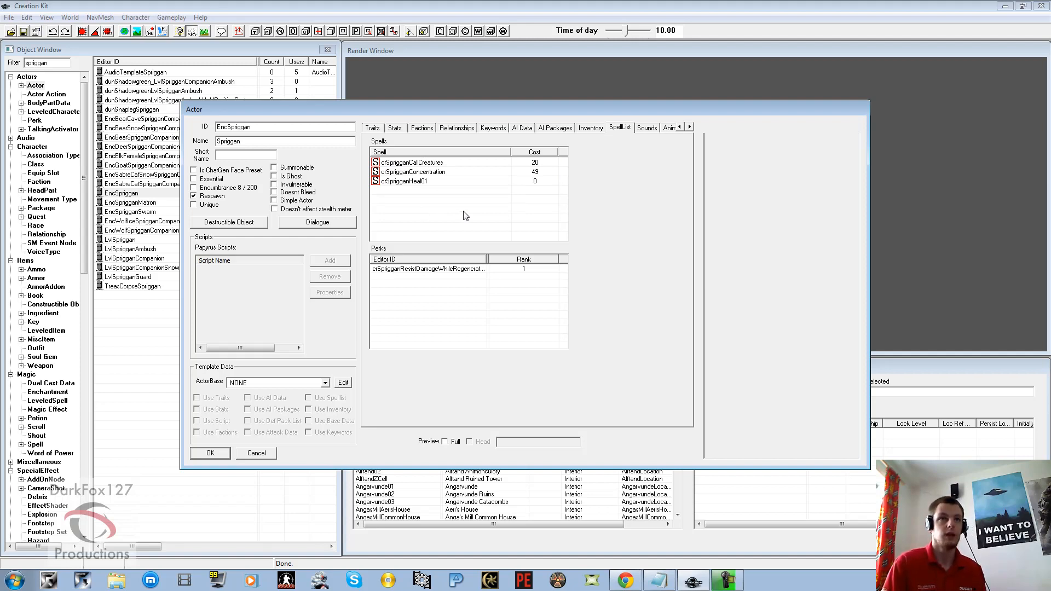
click(689, 127)
click(690, 127)
click(690, 127)
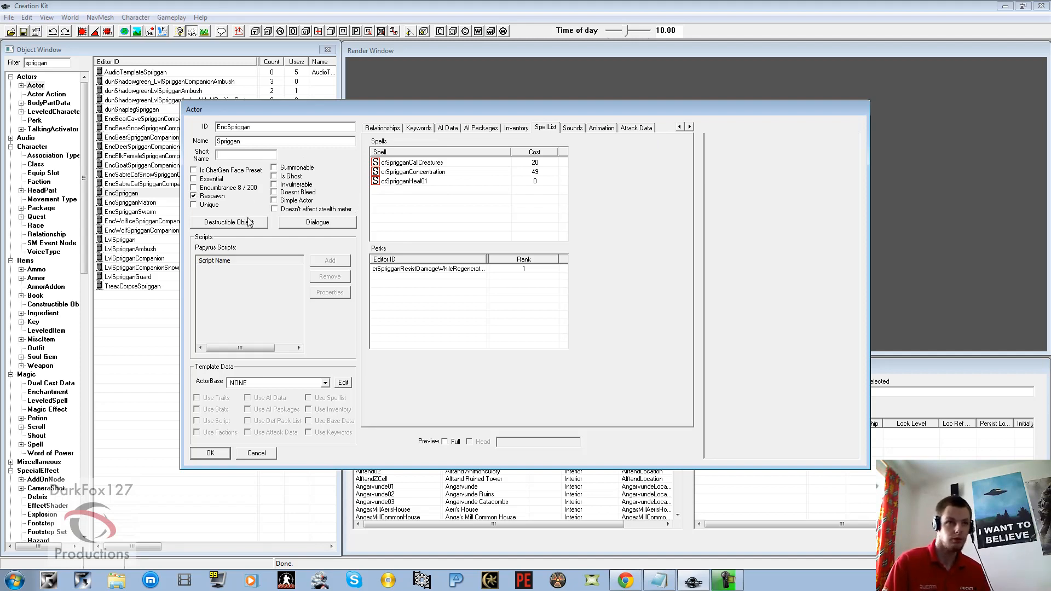
Disable Respawn for the spriggan and flag it as Essential, Unique and Summonable
click(203, 198)
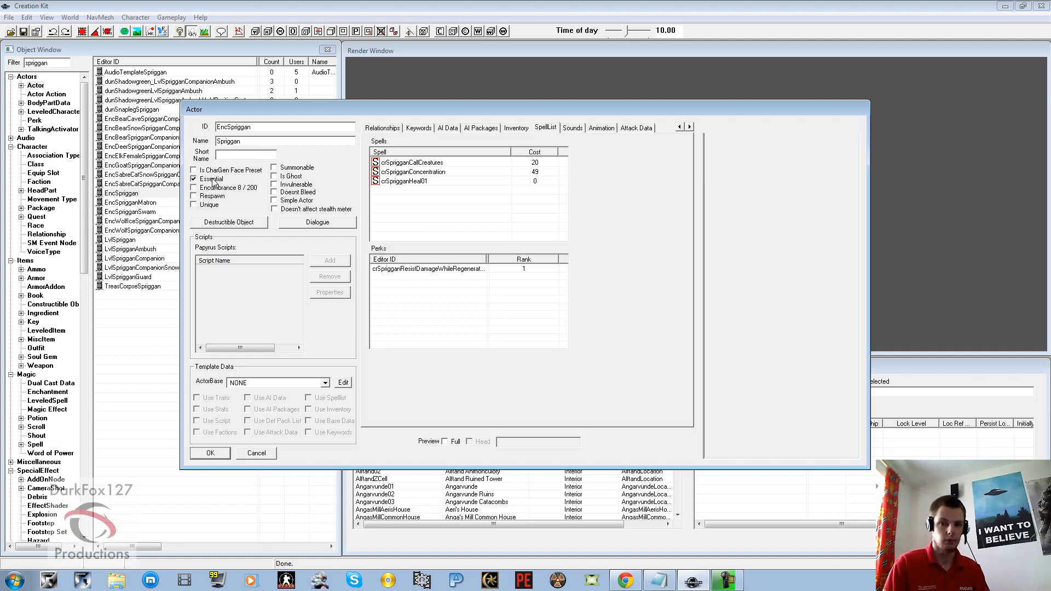
click(200, 207)
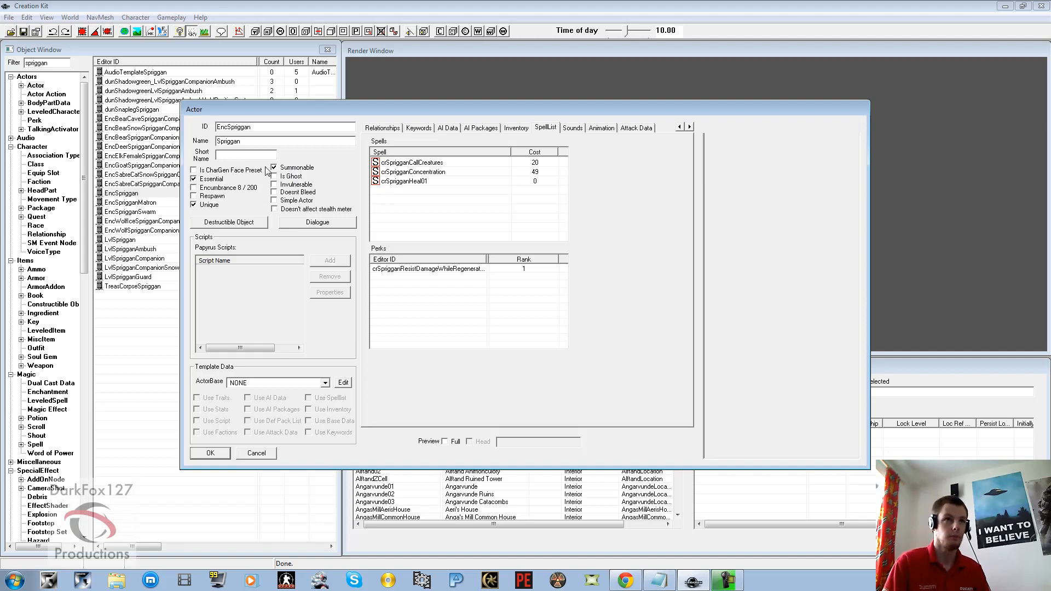
Change the actor's ID to SummonSpriggan and save it as a new form
click(274, 126)
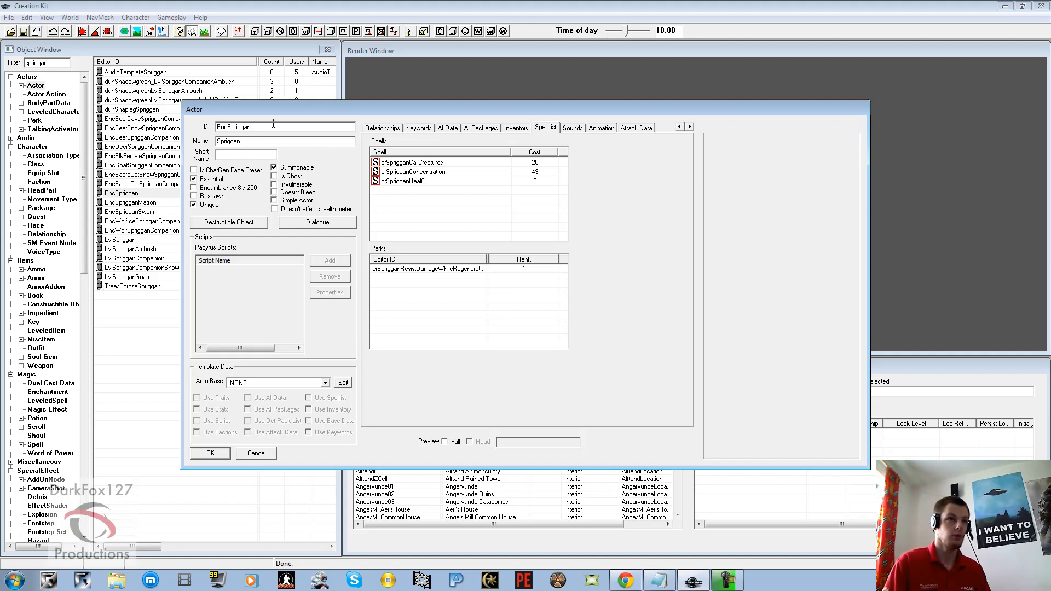
double_click(274, 126)
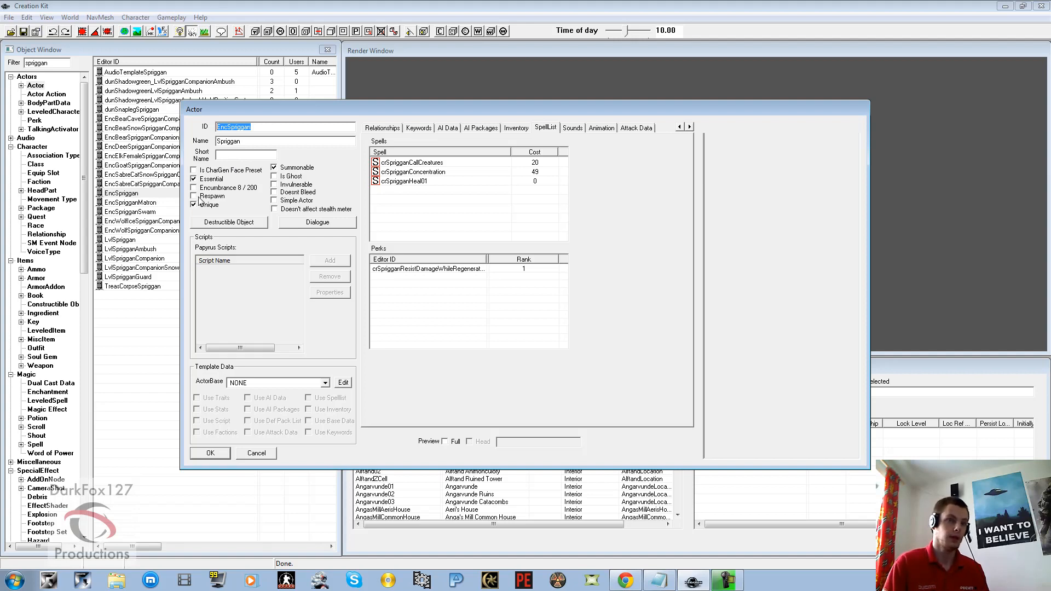
key(BackSpace)
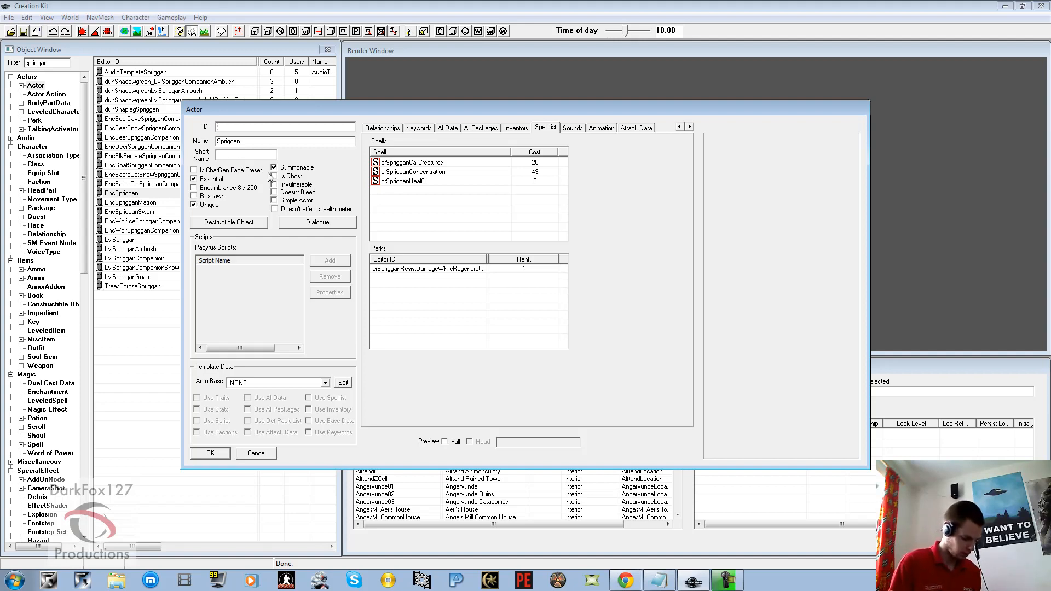
text(SummonS)
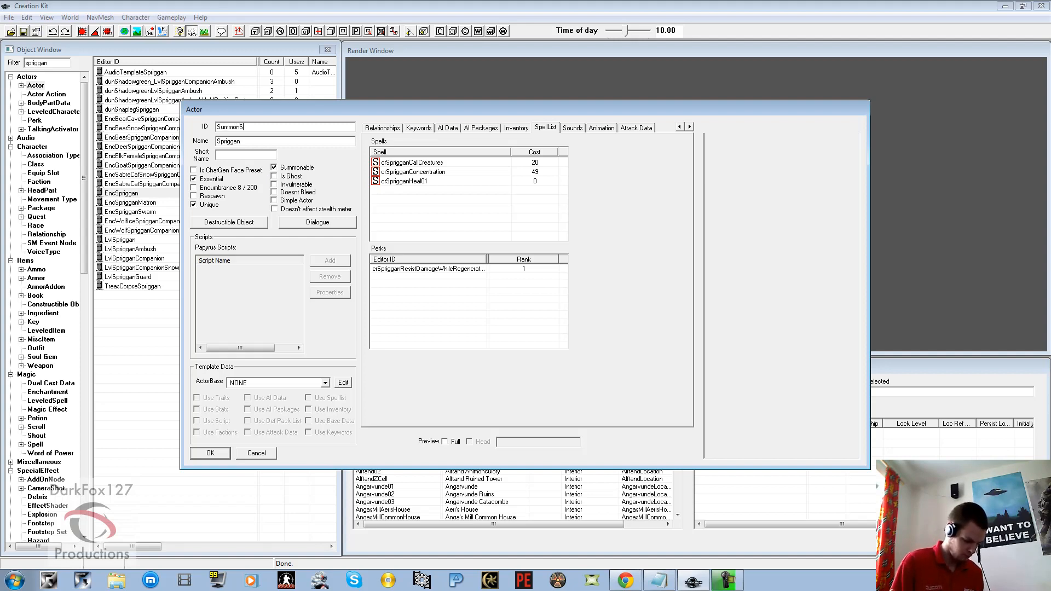
text(priggan)
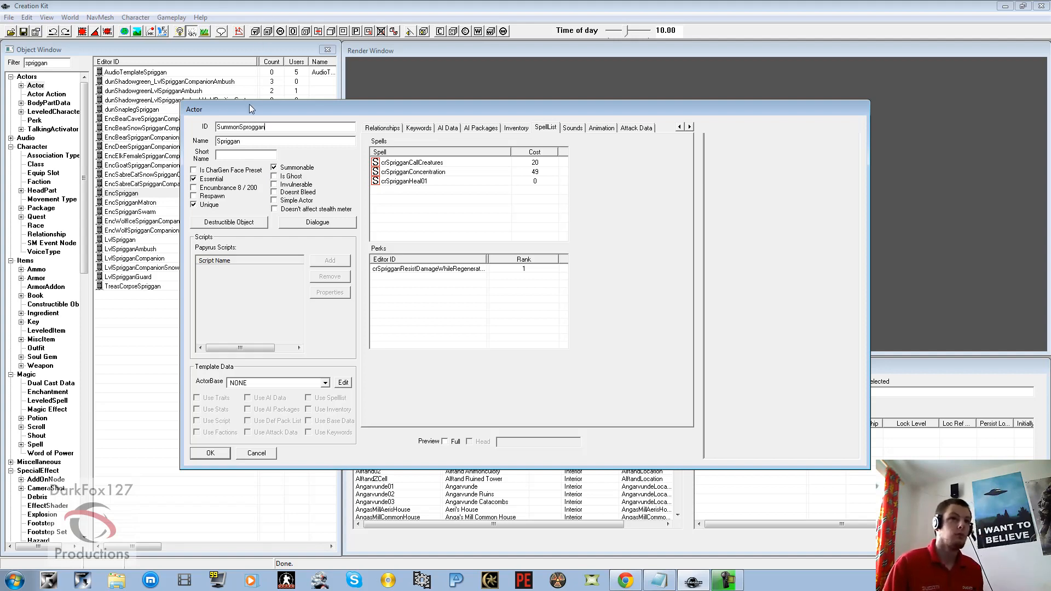
click(248, 127)
key(BackSpace)
text(i)
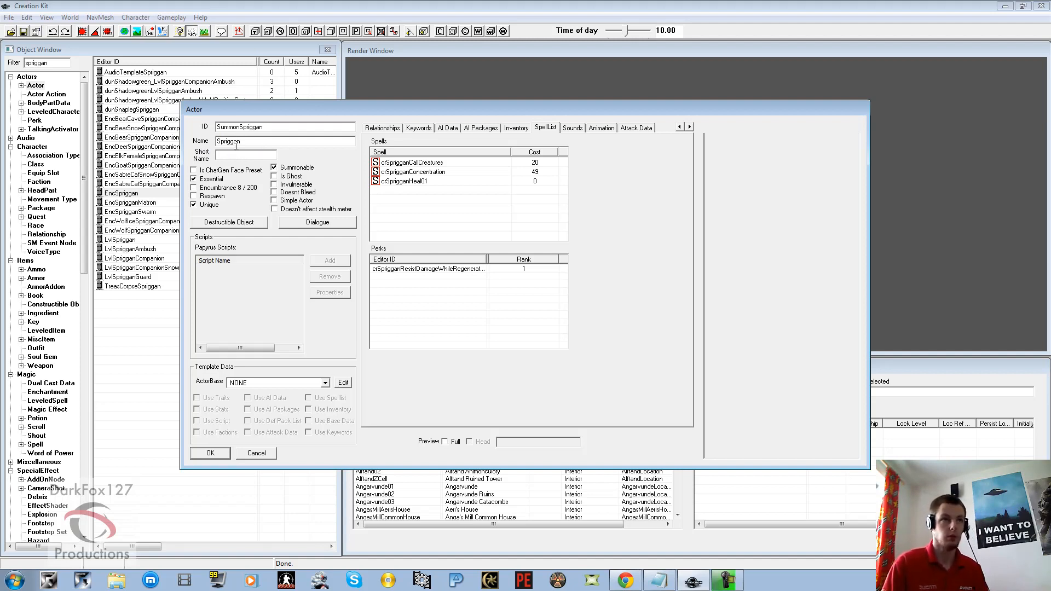
click(224, 455)
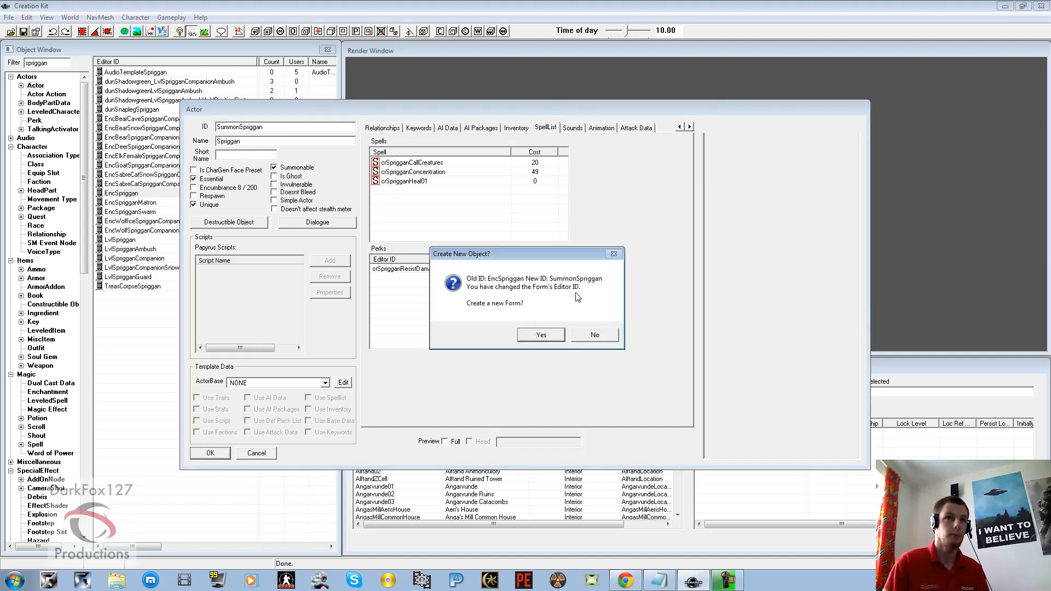
click(541, 335)
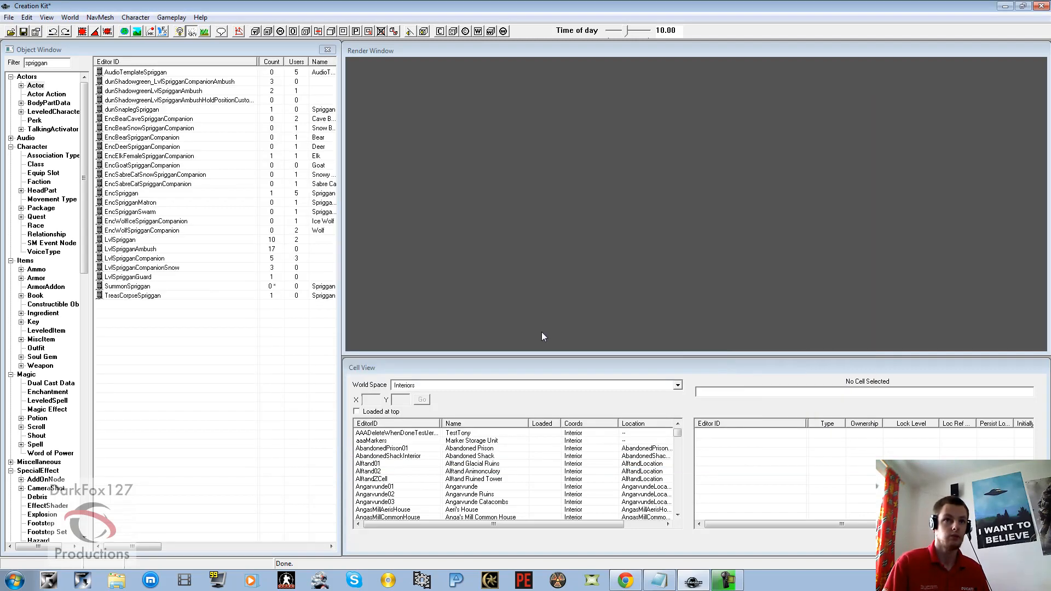
Locate the new SummonSpriggan actor, then list the magic effects filtered by "summon"
click(159, 166)
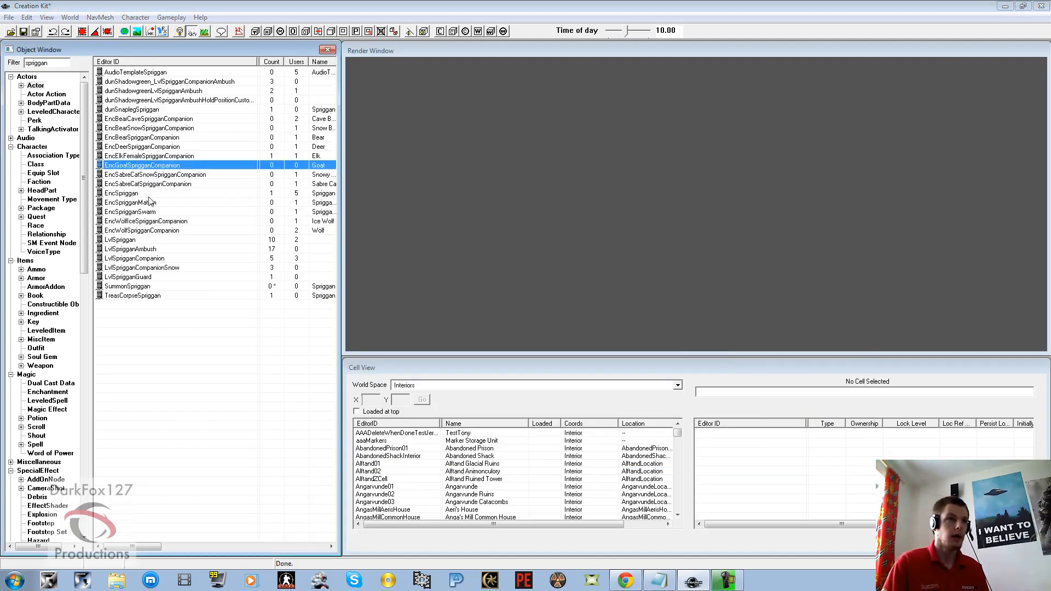
click(137, 287)
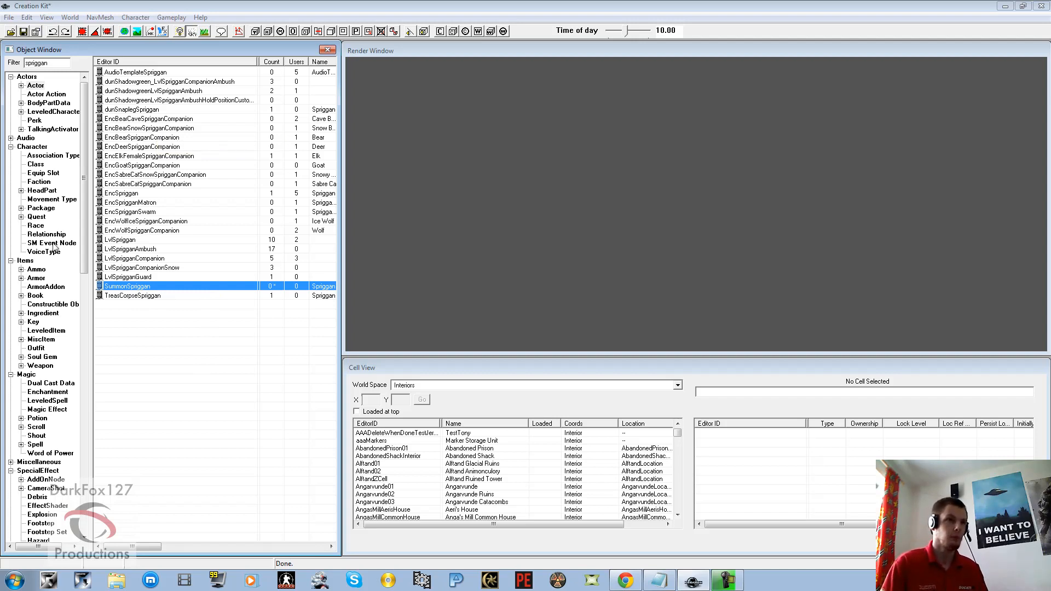
scroll(83, 214, down, 4)
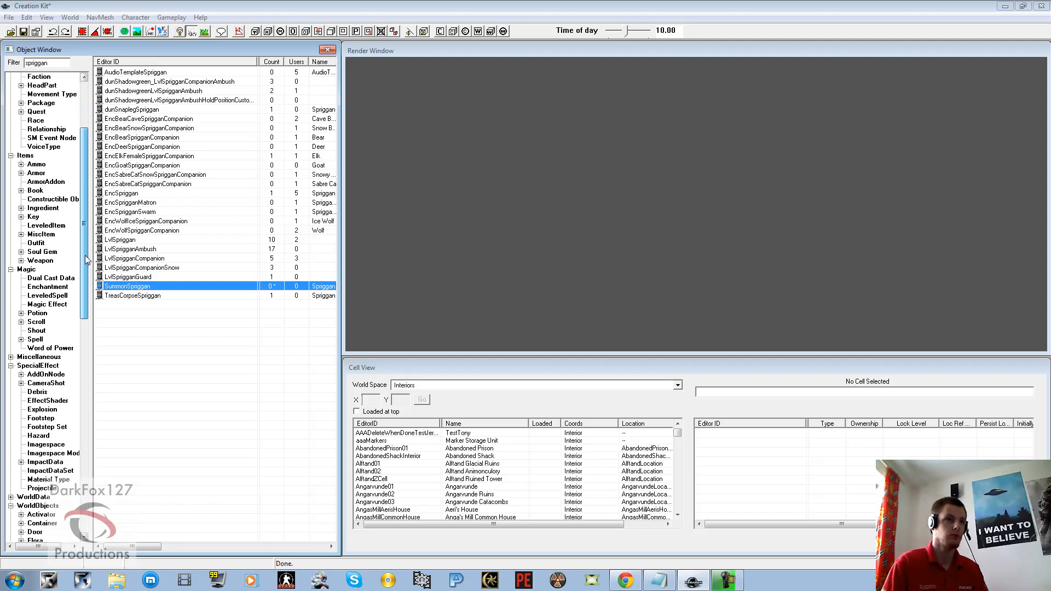
click(54, 305)
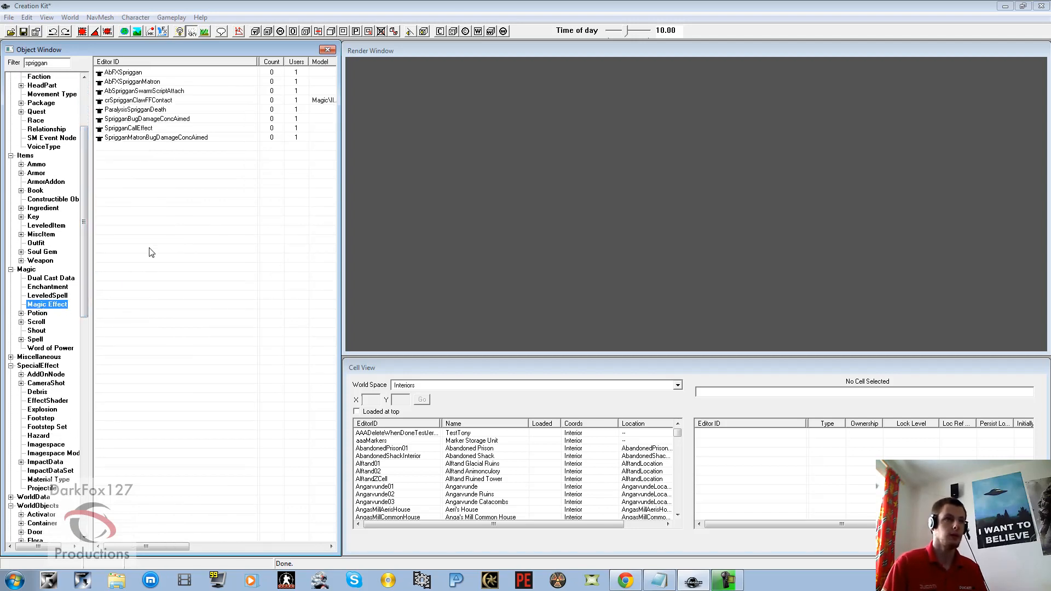
drag(49, 63, 6, 85)
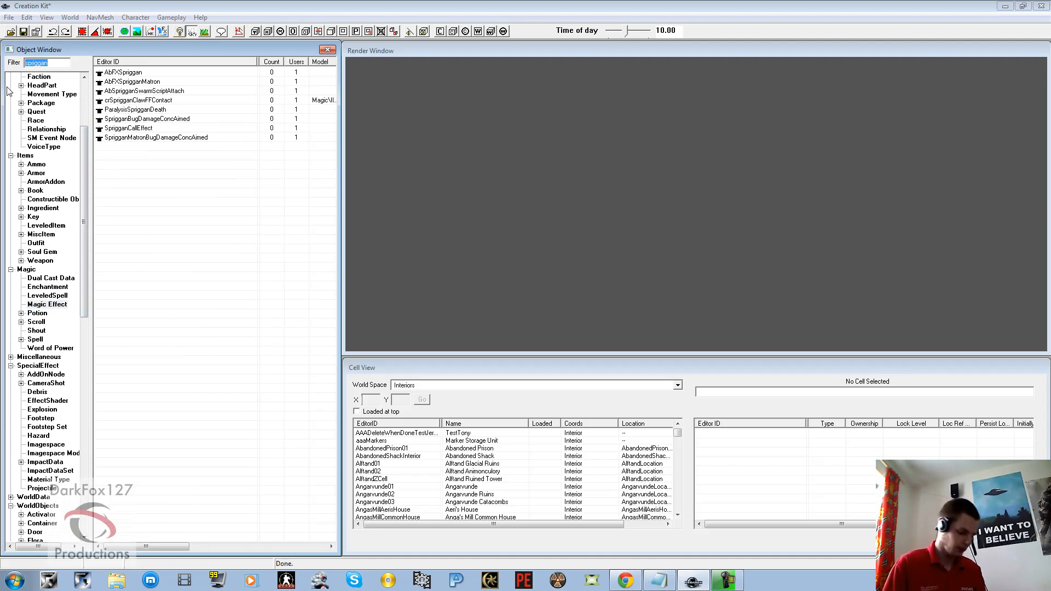
text(summon)
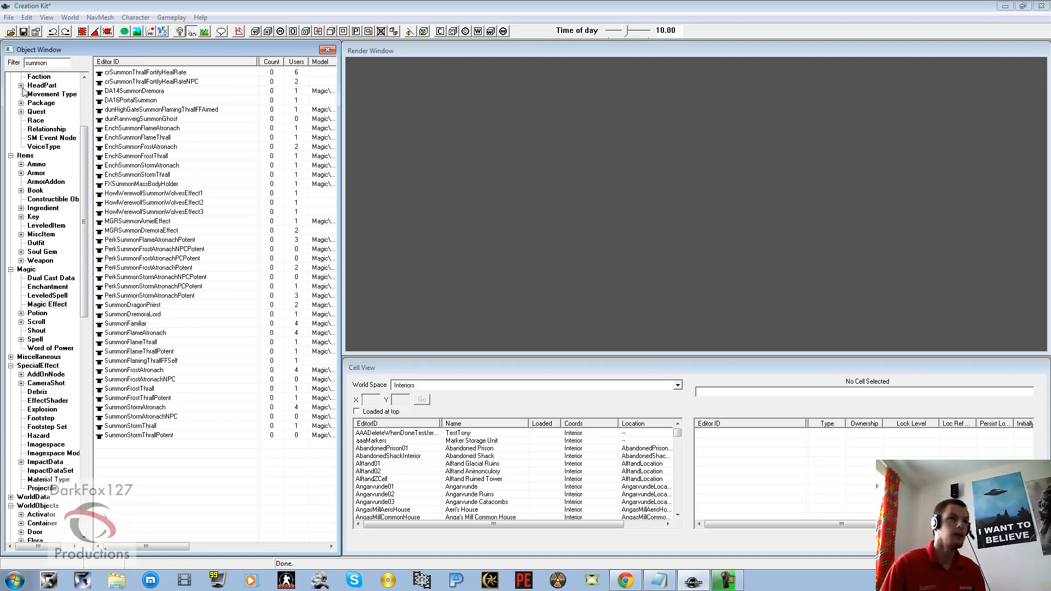
Look through the summon effects and duplicate the SummonFlameAtronach magic effect
click(157, 305)
click(153, 314)
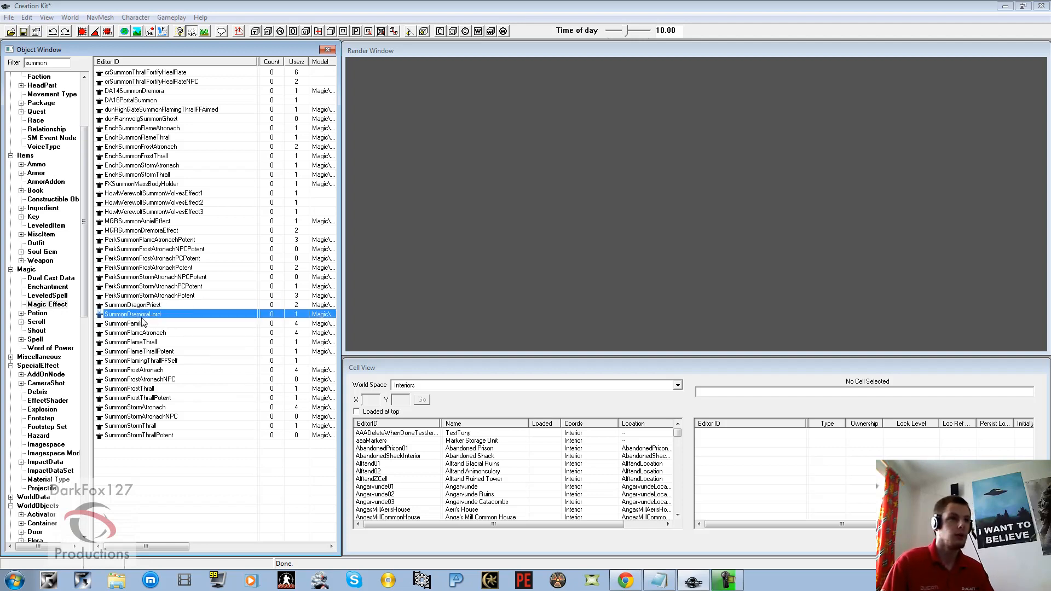
click(150, 390)
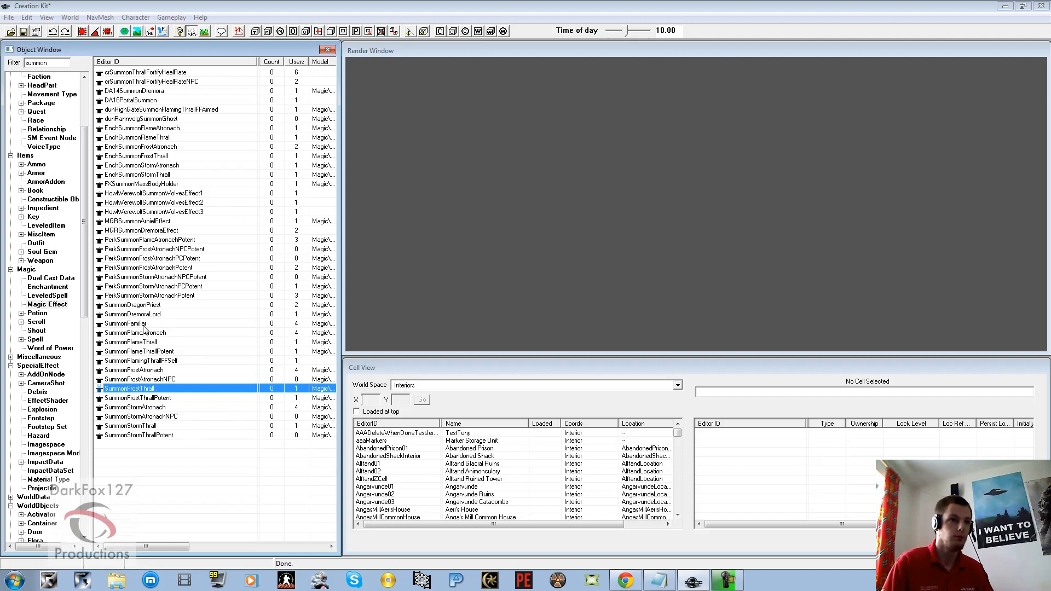
click(156, 407)
click(155, 427)
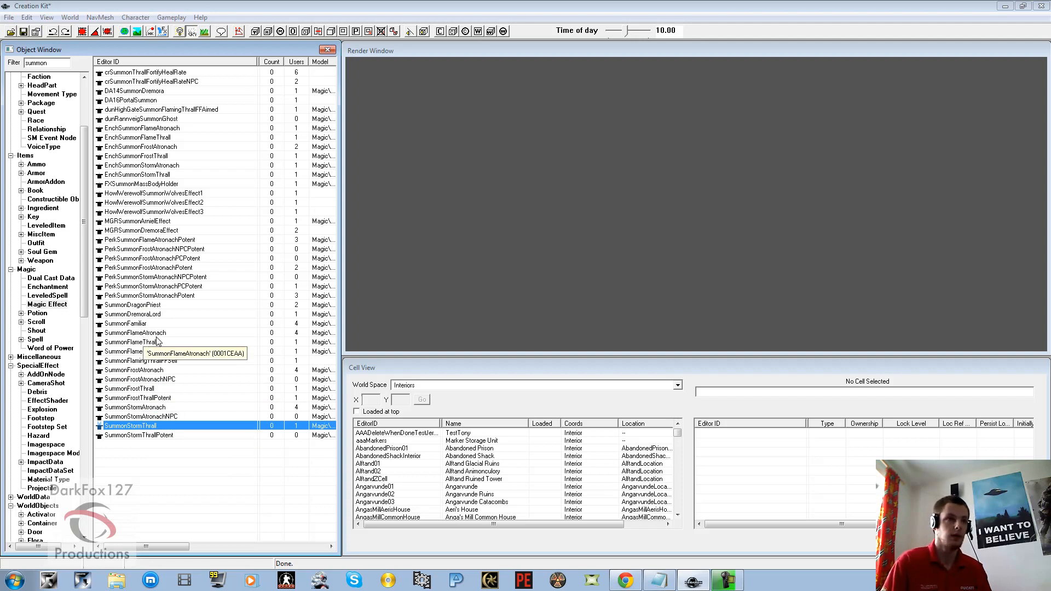
click(136, 325)
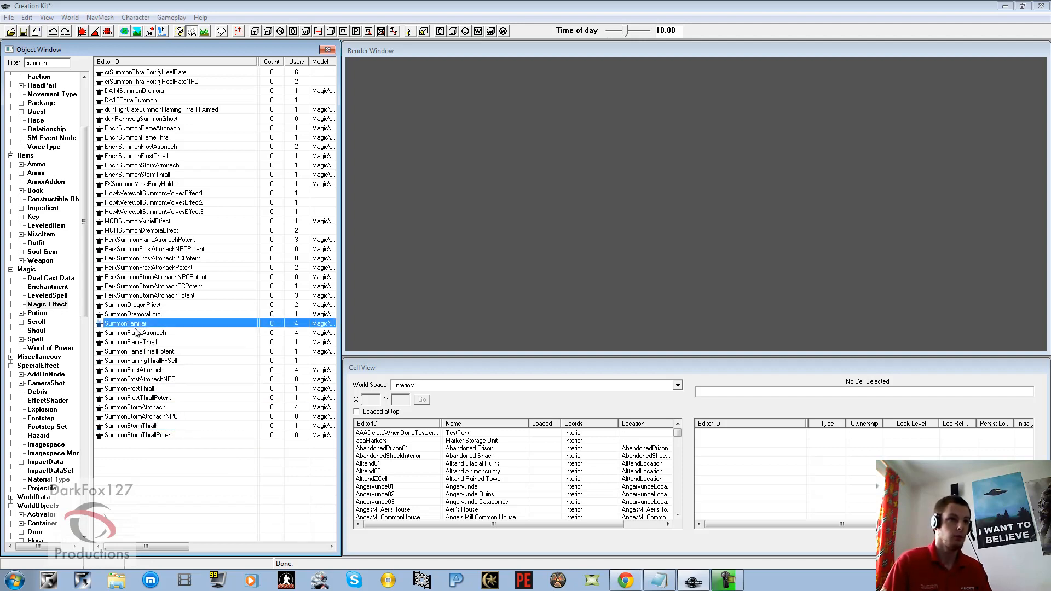
right_click(138, 333)
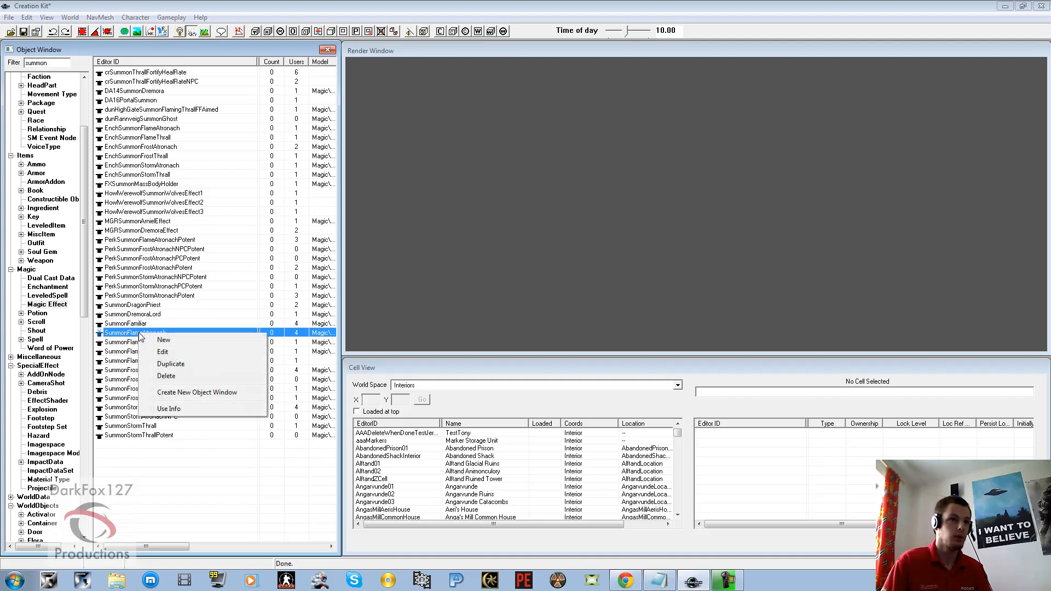
click(172, 364)
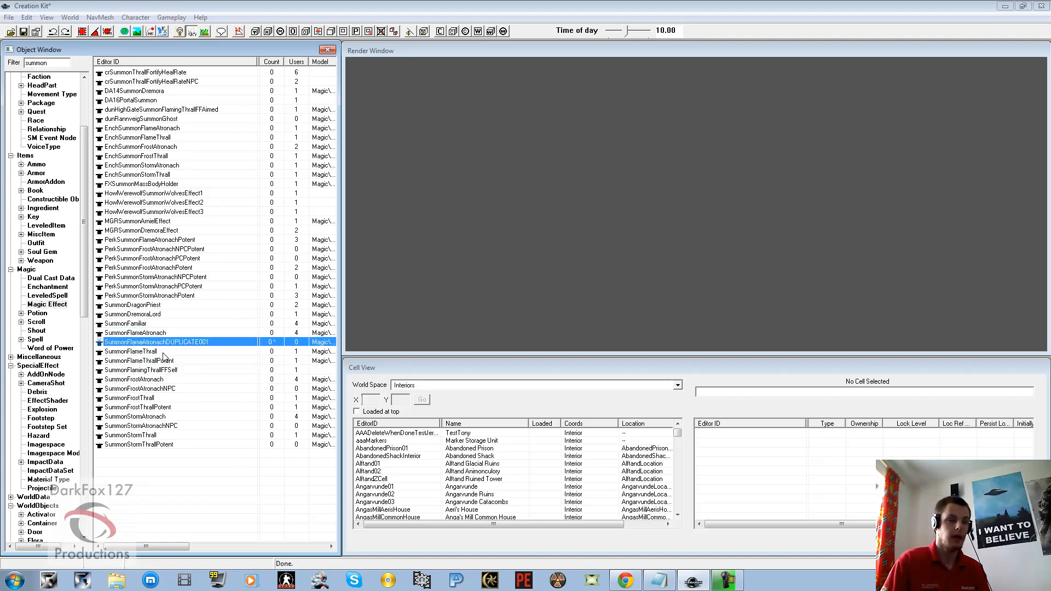
Open the duplicated flame atronach effect and try to change its ID to SummonSpriggan
double_click(159, 342)
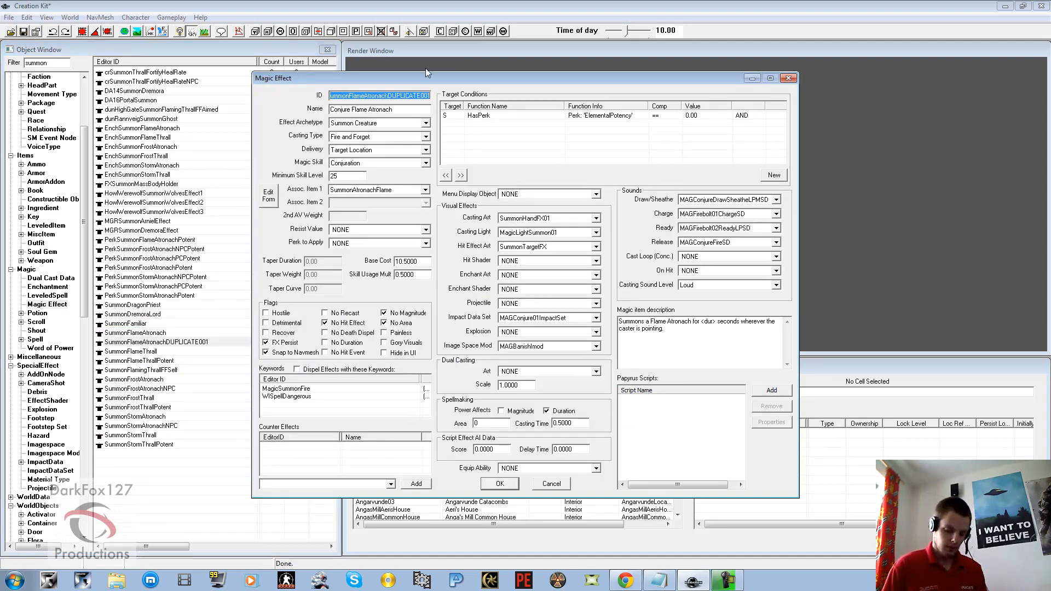
key(Right)
key(BackSpace)
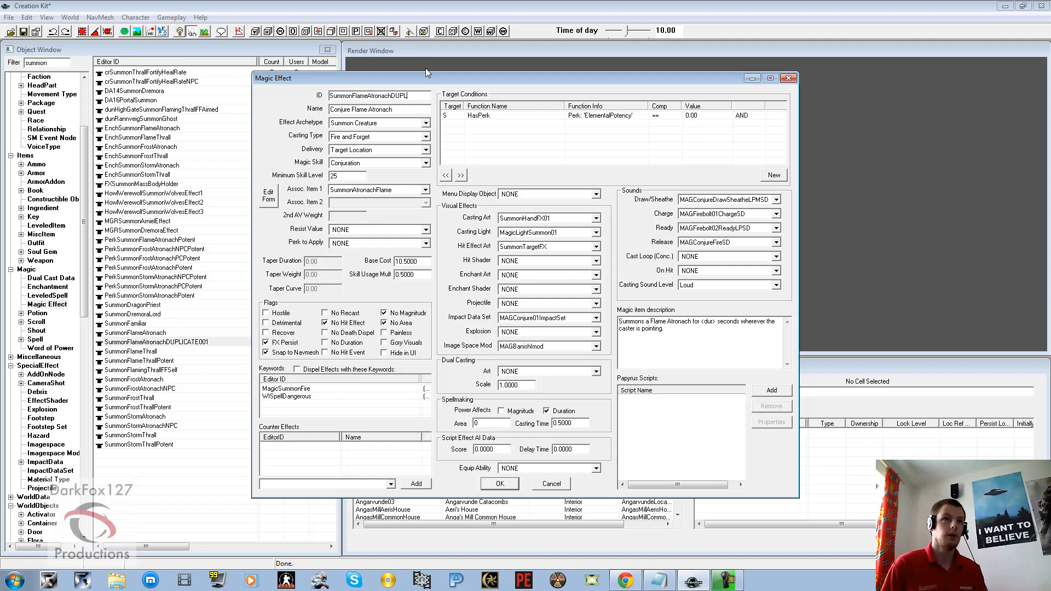
key(BackSpace)
key(BackSpace)
key(BackSpace)
key(BackSpace)
key(BackSpace)
key(BackSpace)
key(BackSpace)
key(BackSpace)
key(BackSpace)
key(BackSpace)
key(BackSpace)
key(BackSpace)
key(BackSpace)
key(BackSpace)
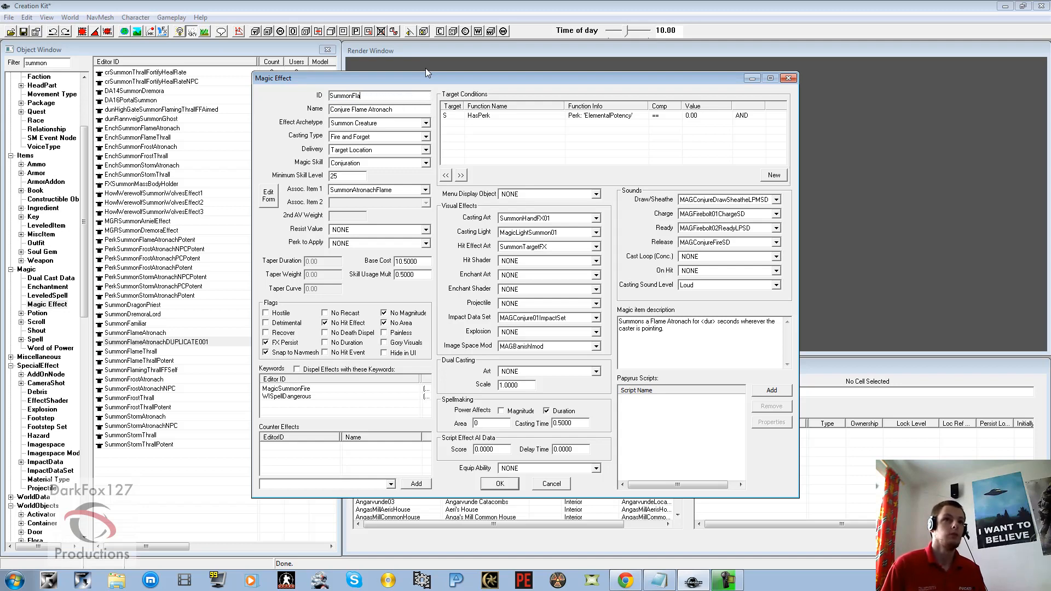
text(Spriggan)
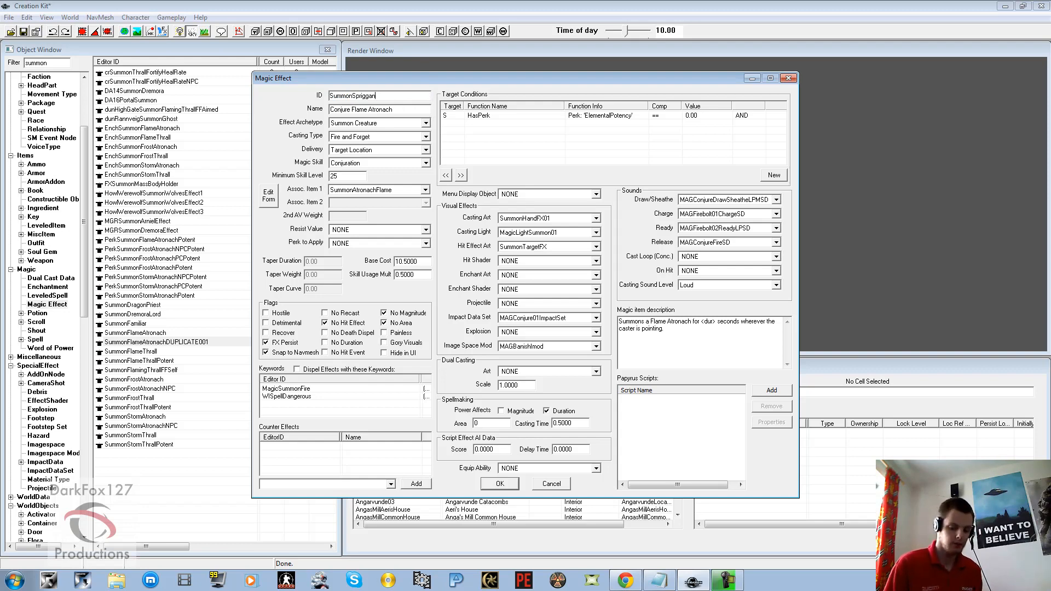
key(Return)
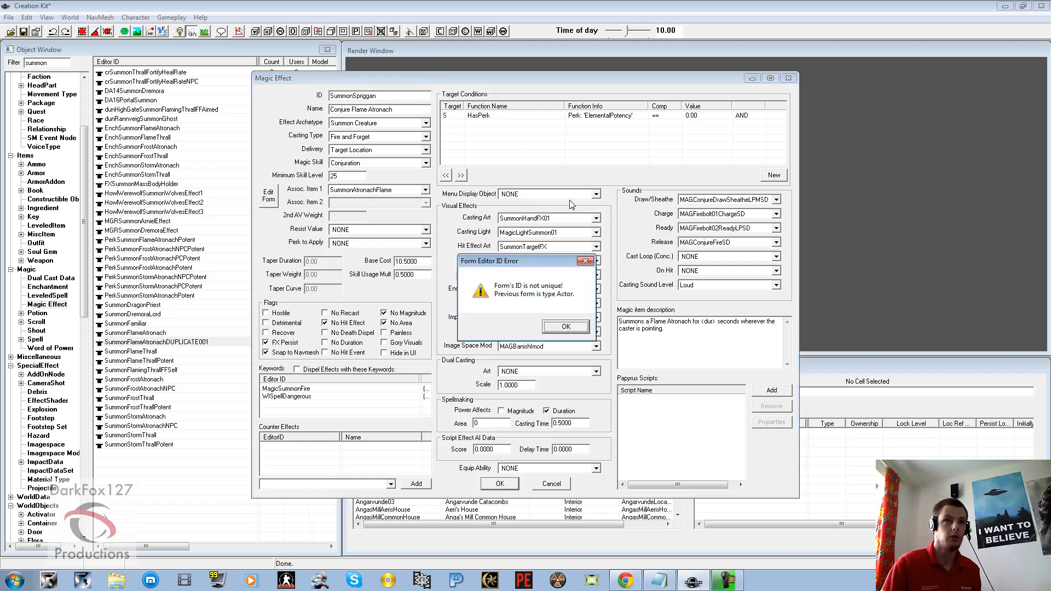
Extend the magic effect's ID to SummonSprigganEffect
click(565, 327)
click(387, 96)
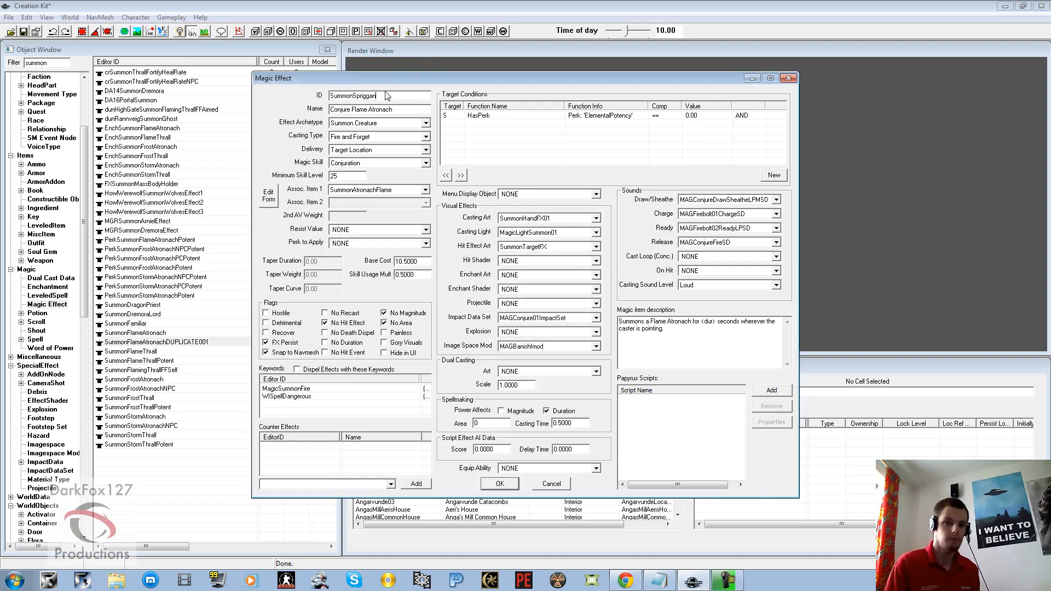
text(Effect)
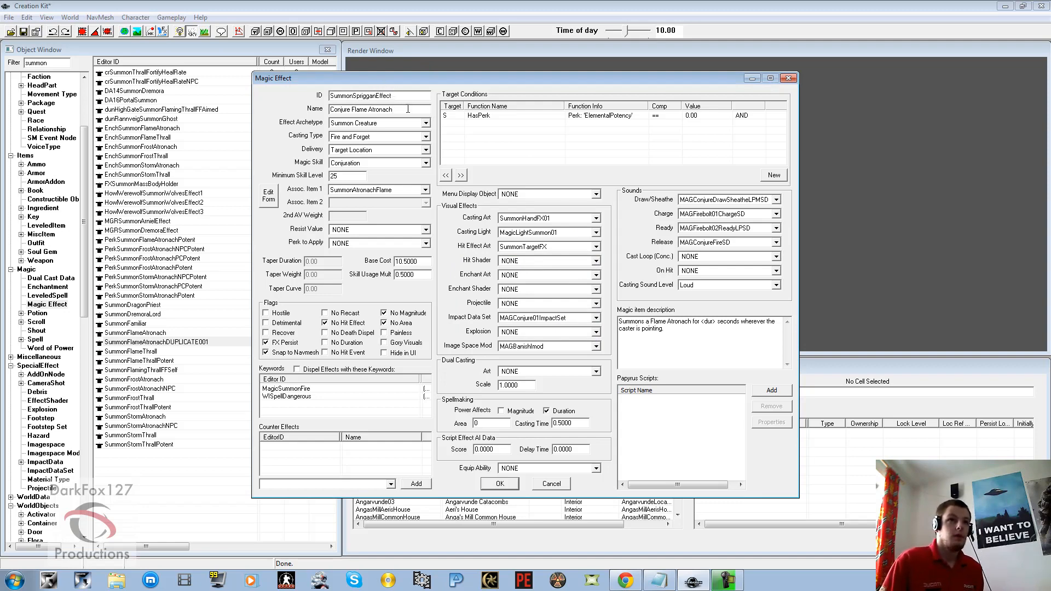
Change the magic effect's name to Conjure Spriggan
drag(408, 109, 258, 111)
click(353, 106)
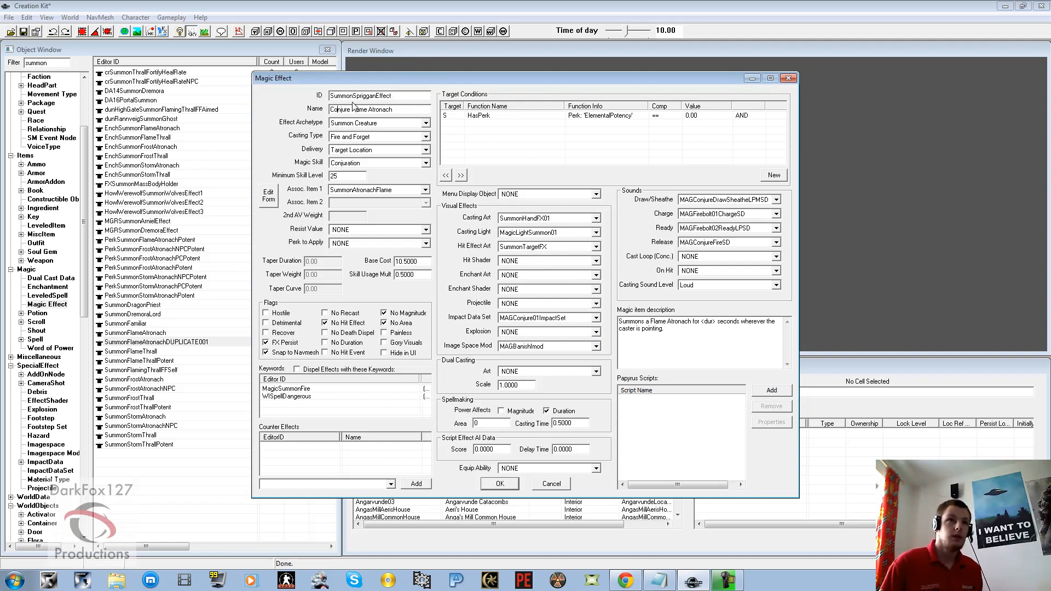
key(Delete)
key(Delete)
key(Delete)
key(Delete)
key(Delete)
key(Delete)
key(Delete)
key(Delete)
key(Delete)
key(Delete)
key(Delete)
key(Delete)
key(Delete)
key(Delete)
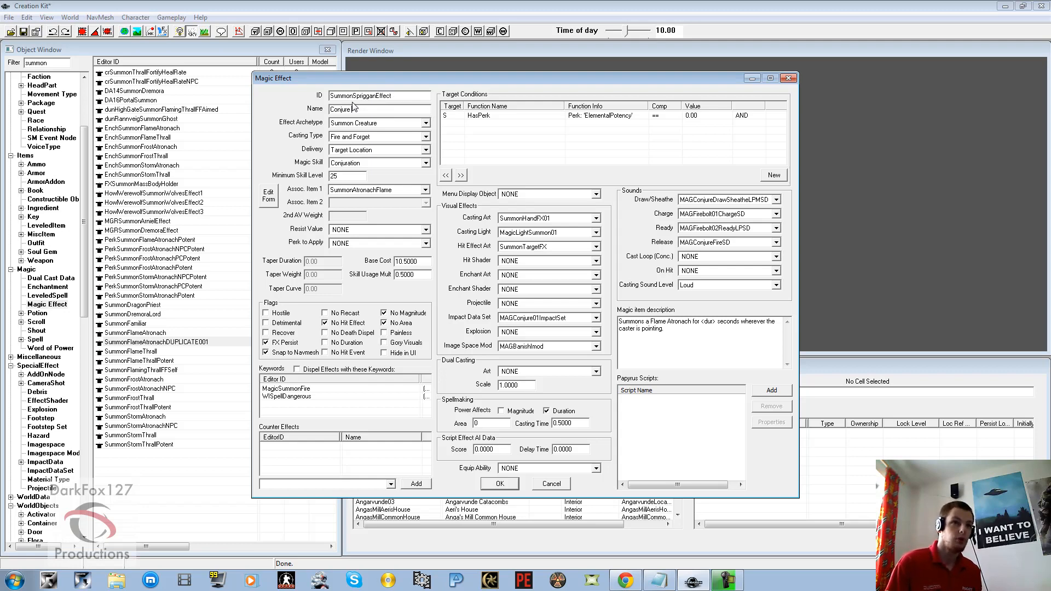
text(Spriggan)
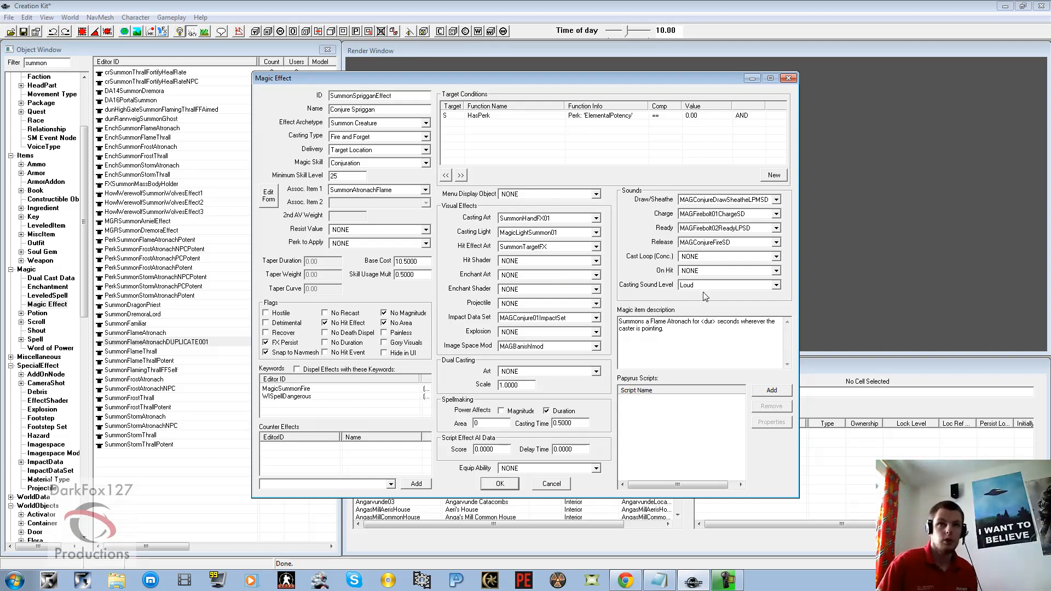
Replace the creature in the magic item description so it reads "Summons a Spriggan for <dur> seconds wherever the caster is pointing."
click(690, 321)
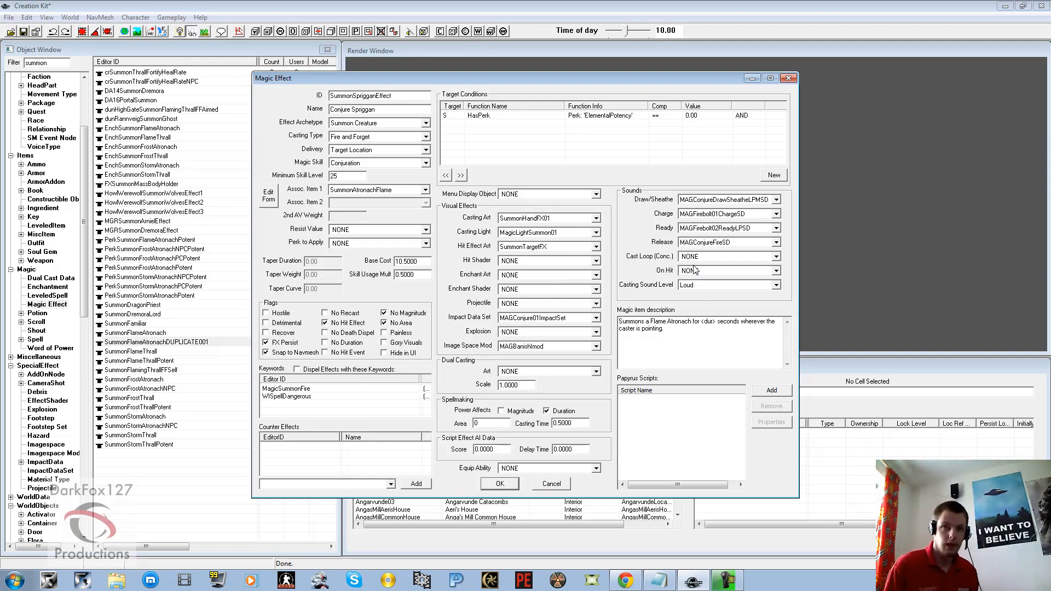
key(BackSpace)
key(BackSpace)
key(BackSpace)
key(BackSpace)
key(BackSpace)
key(BackSpace)
key(BackSpace)
key(BackSpace)
key(BackSpace)
key(BackSpace)
key(BackSpace)
key(BackSpace)
key(BackSpace)
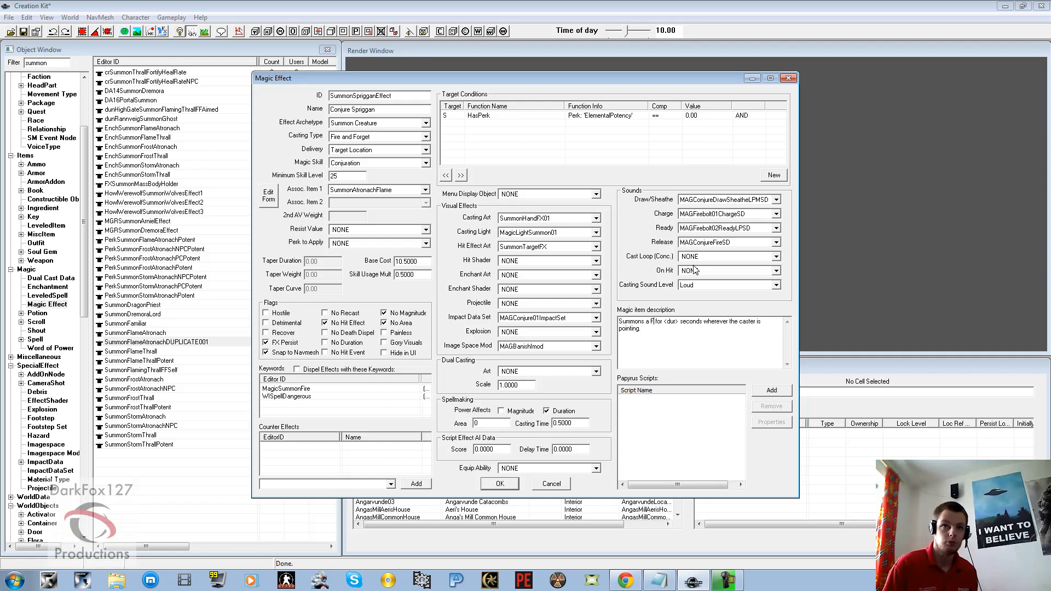
key(BackSpace)
text(Sprigg)
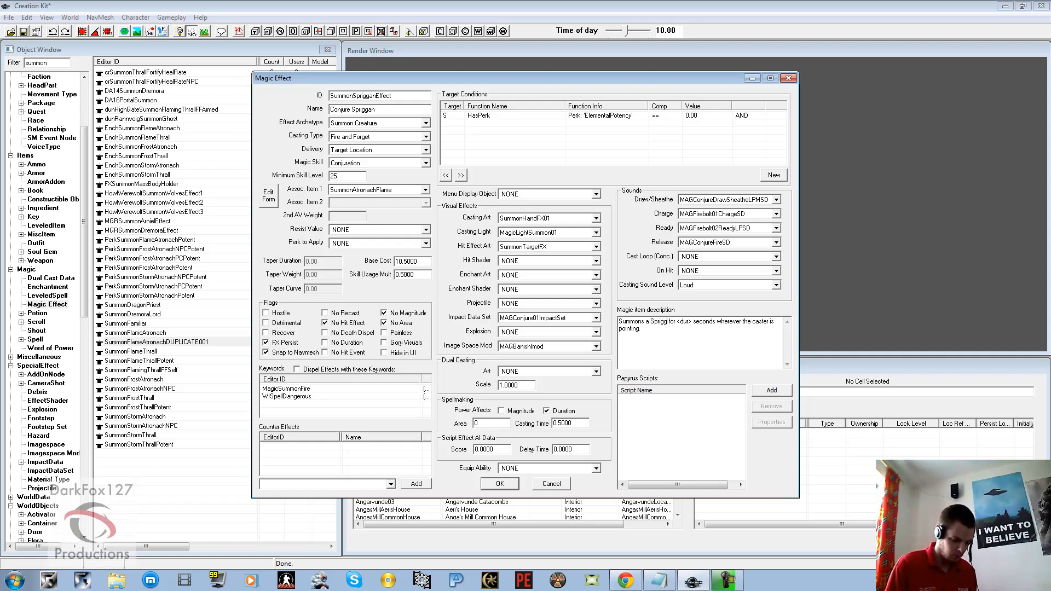
text(an)
key(BackSpace)
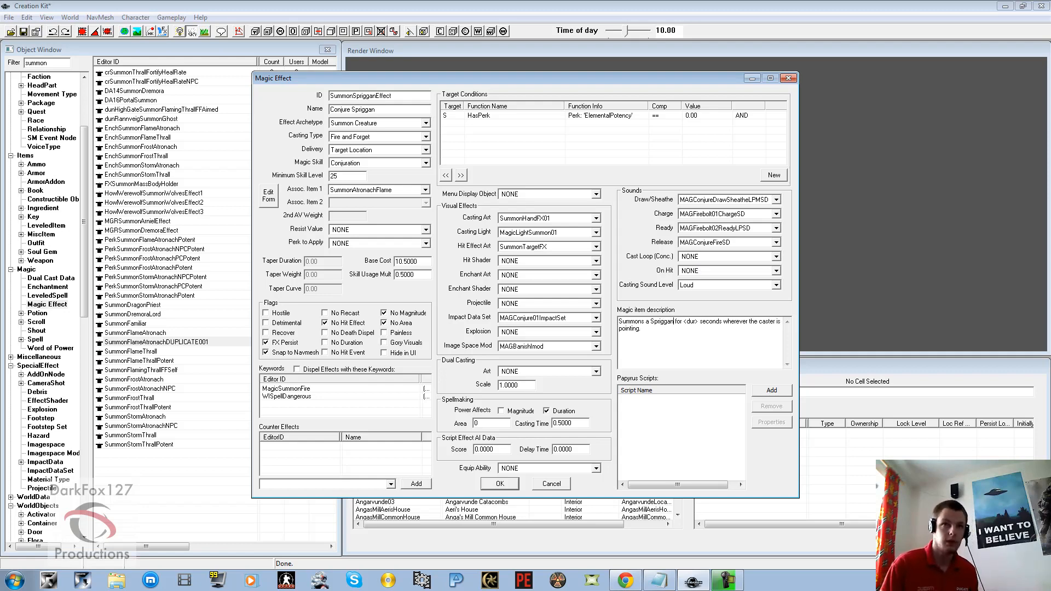
click(679, 334)
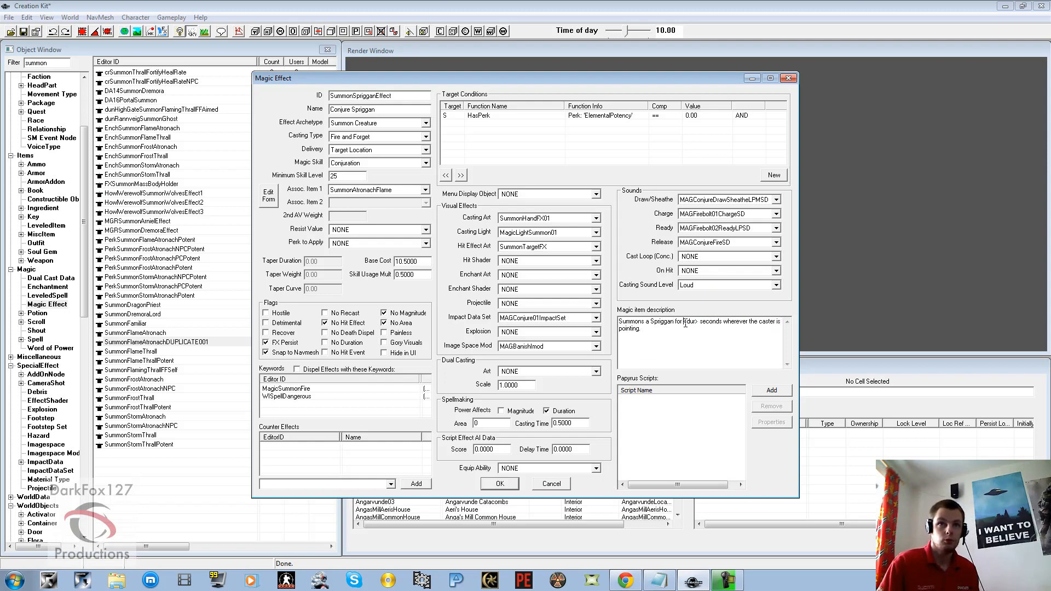
drag(683, 322, 697, 322)
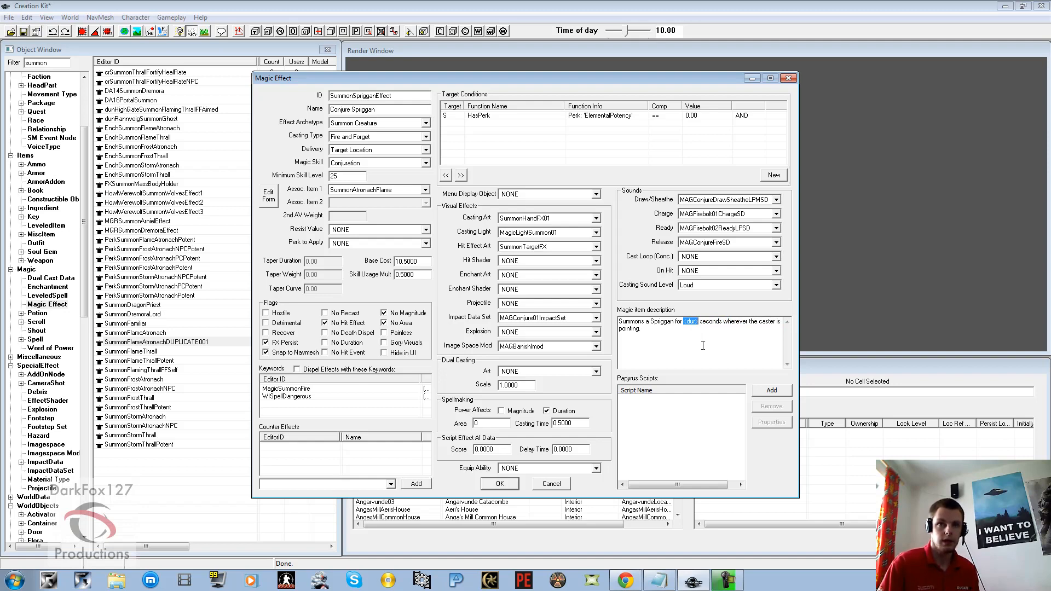
click(701, 334)
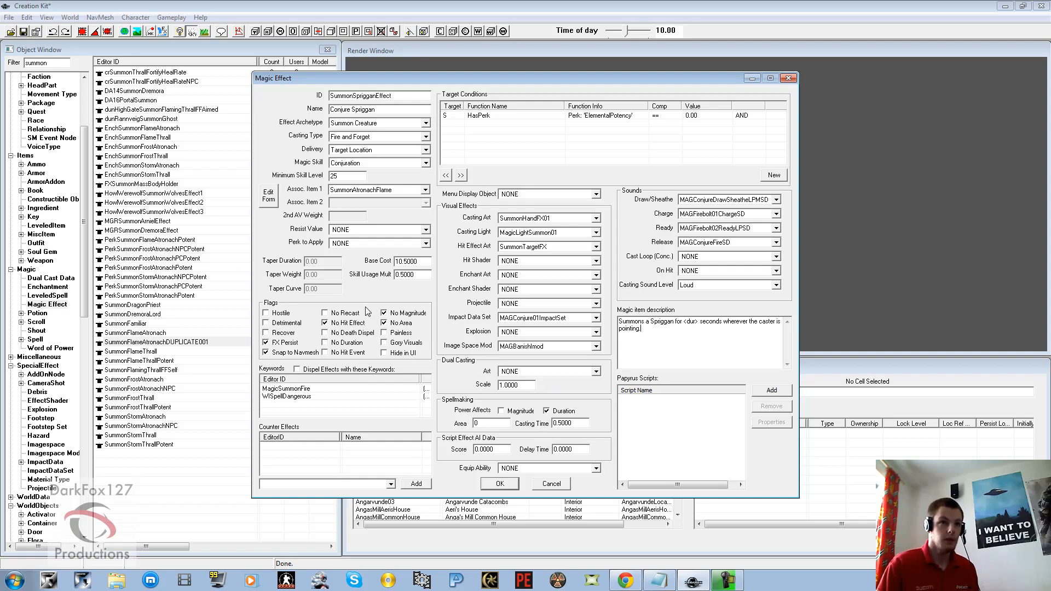
Enable the No Recast flag and set the effect's first associated item to SummonSpriggan
click(347, 315)
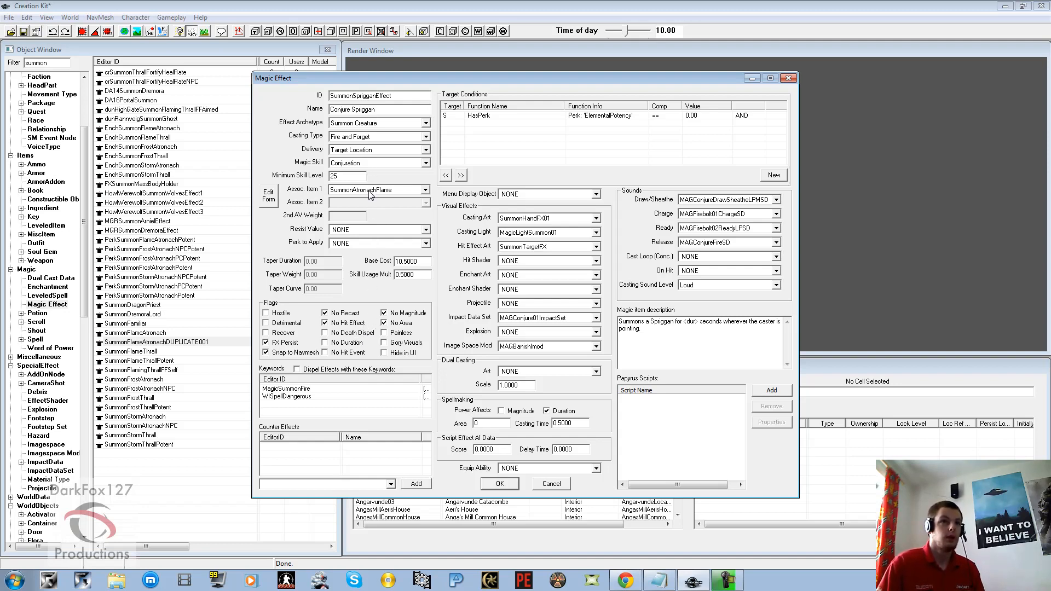
click(370, 191)
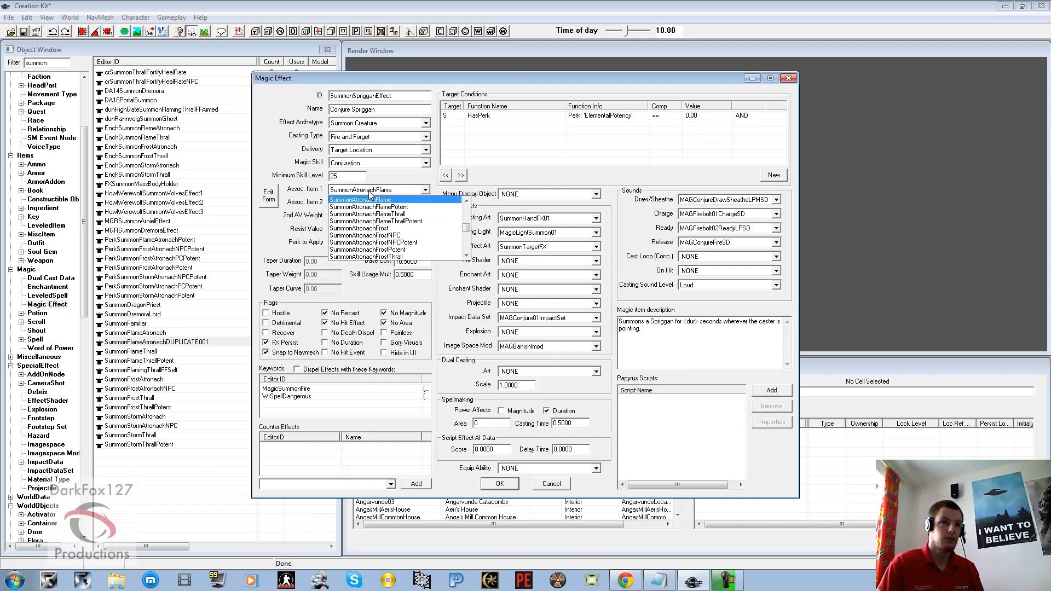
scroll(370, 197, down, 3)
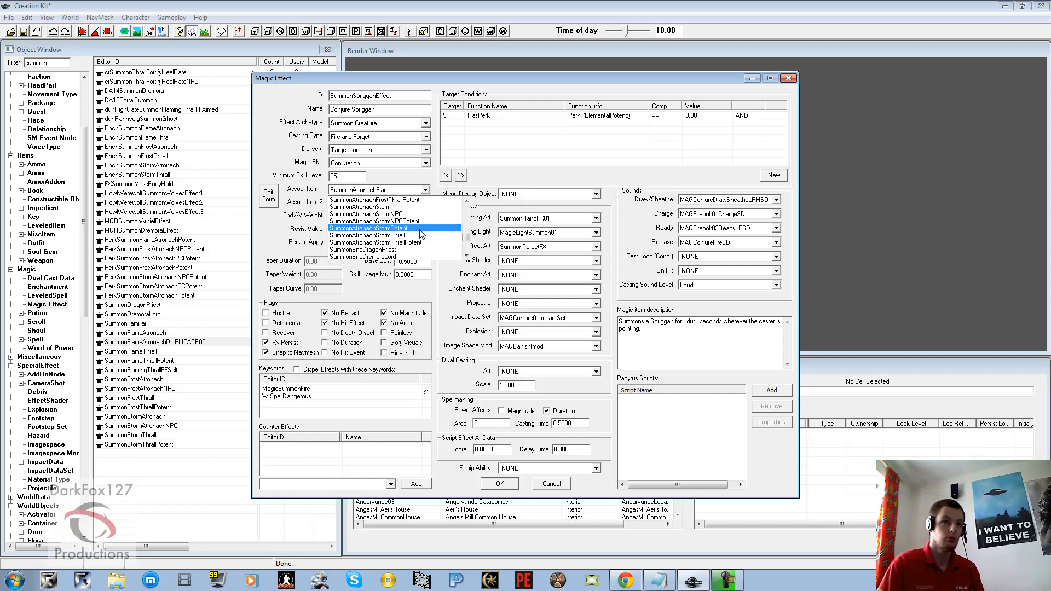
scroll(421, 233, down, 3)
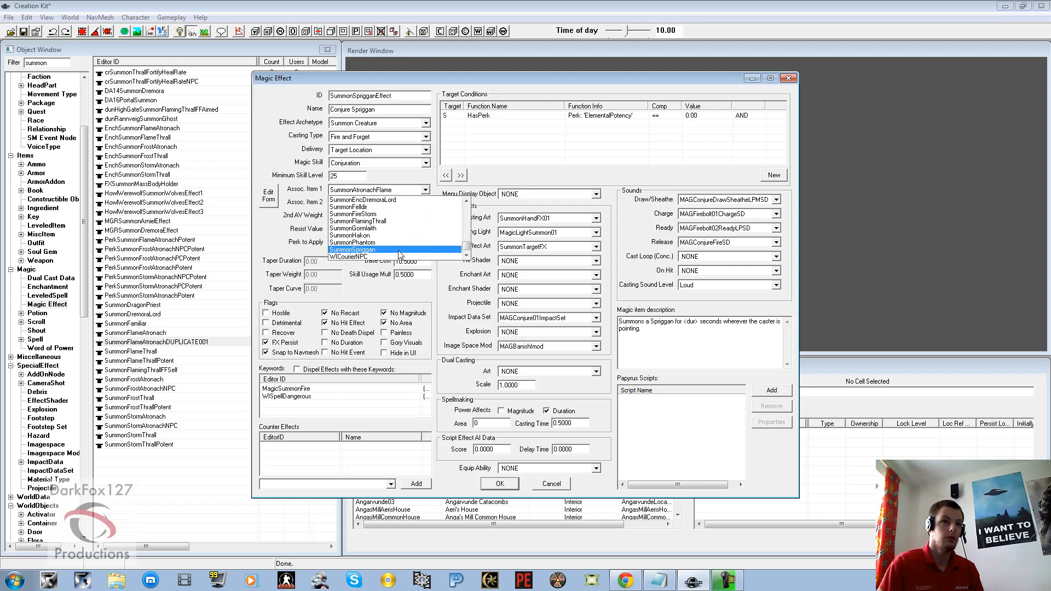
click(399, 249)
click(618, 148)
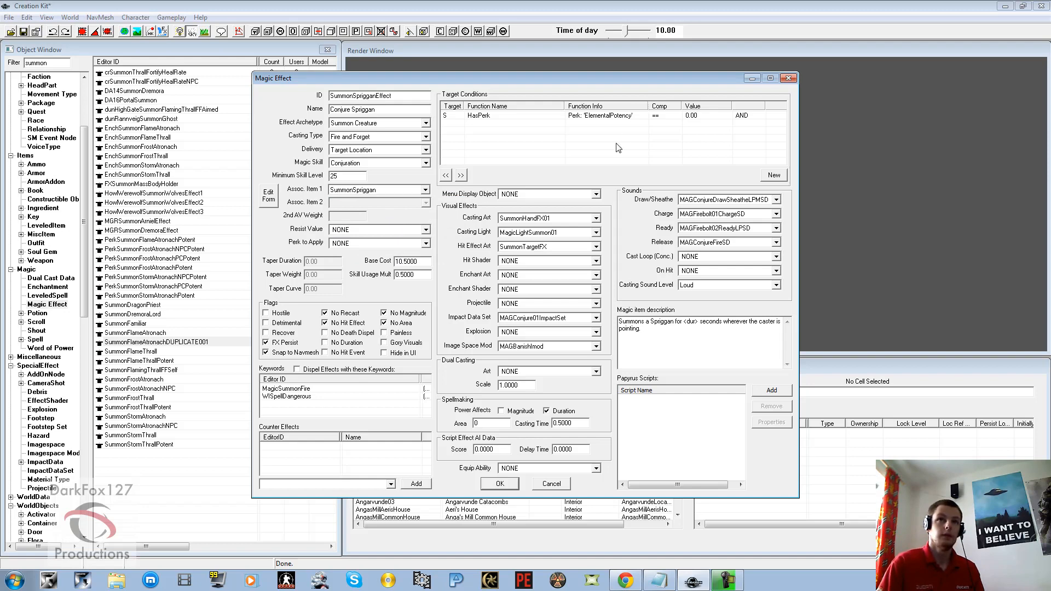
click(600, 117)
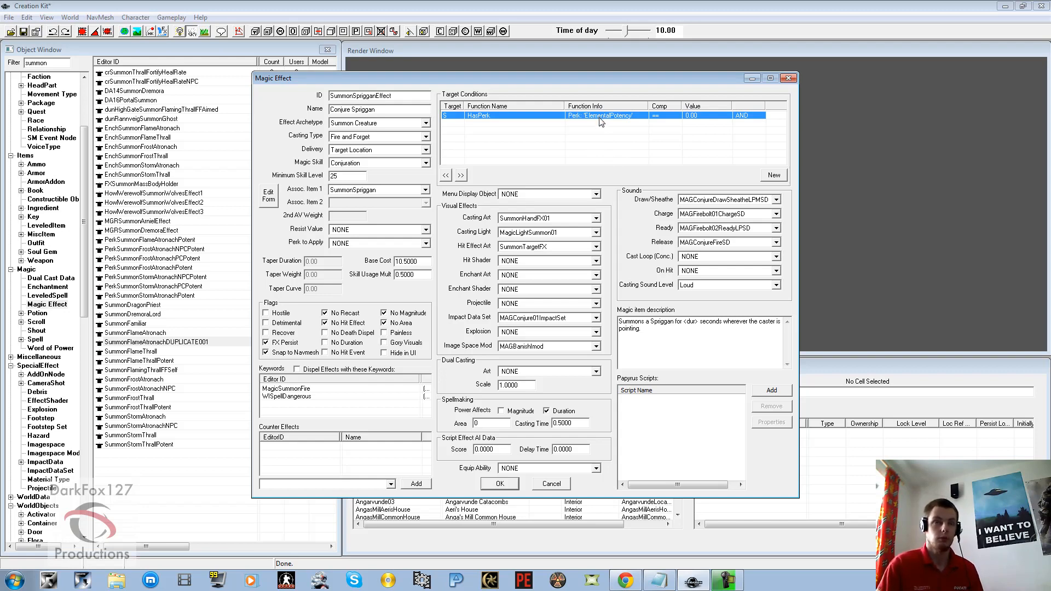
click(585, 134)
right_click(578, 138)
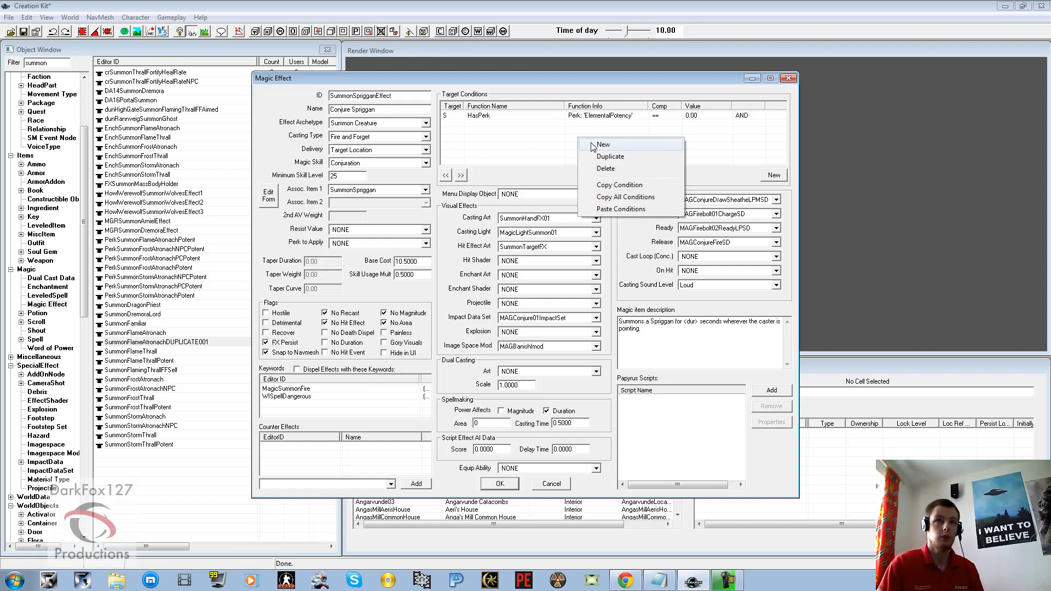
click(593, 145)
click(532, 335)
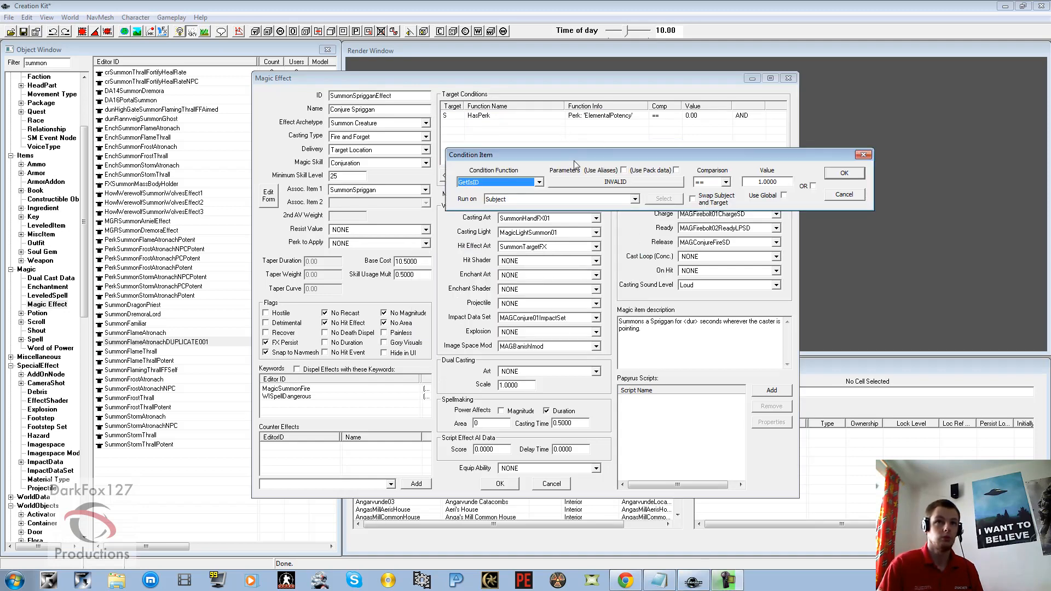
click(520, 182)
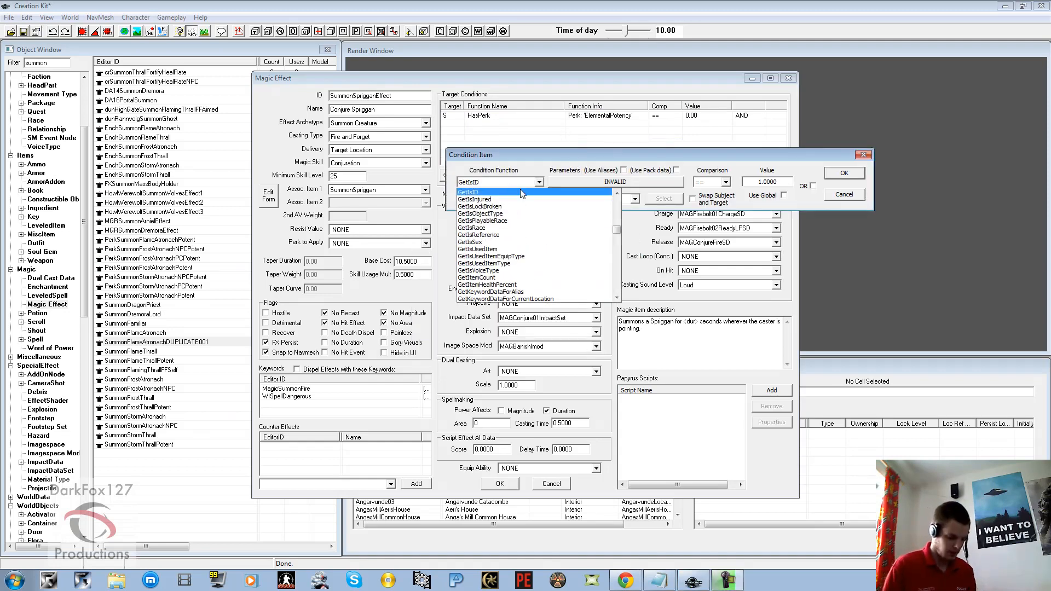
key(h)
click(520, 191)
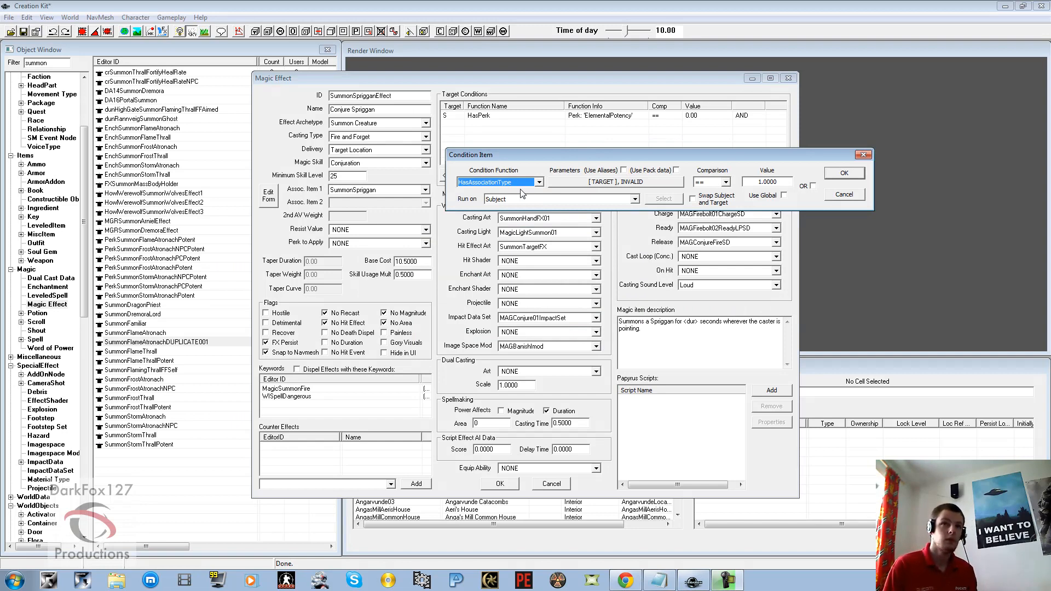
click(491, 184)
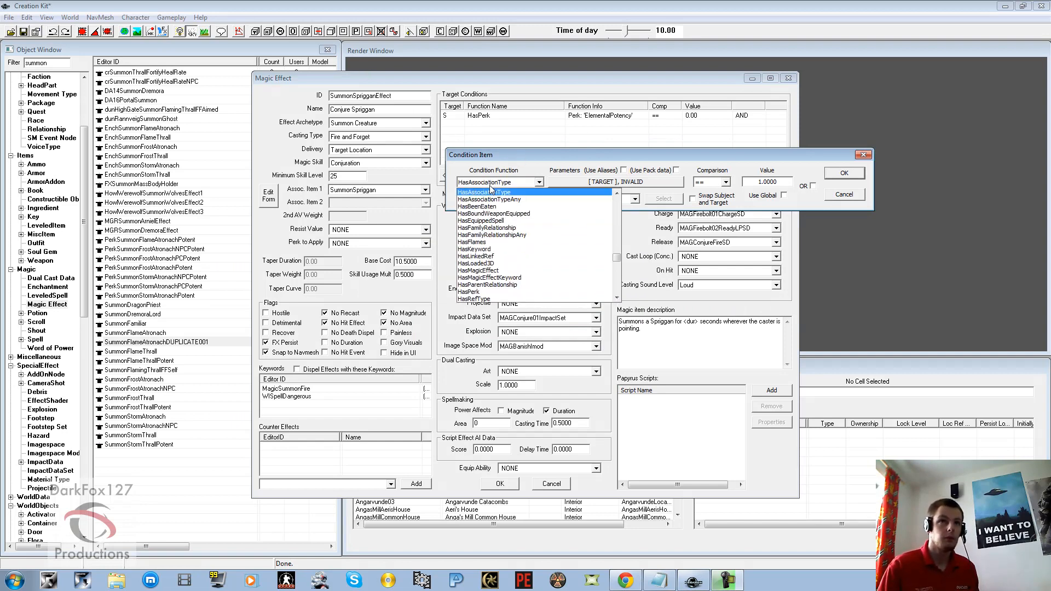
click(480, 277)
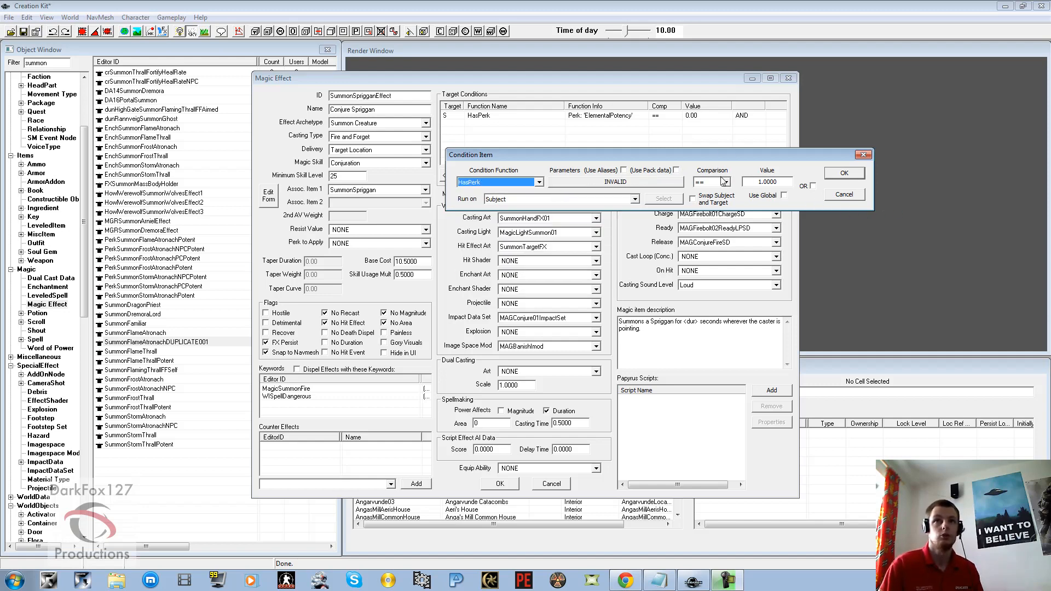
click(853, 196)
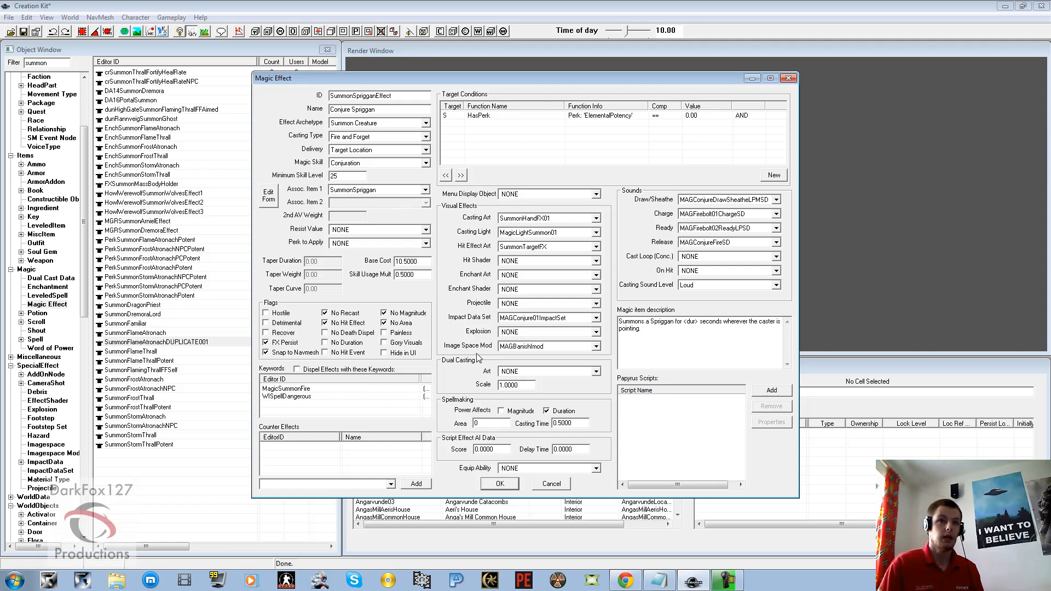
Save the SummonSprigganEffect magic effect and accept renaming the duplicated form
click(512, 485)
click(625, 340)
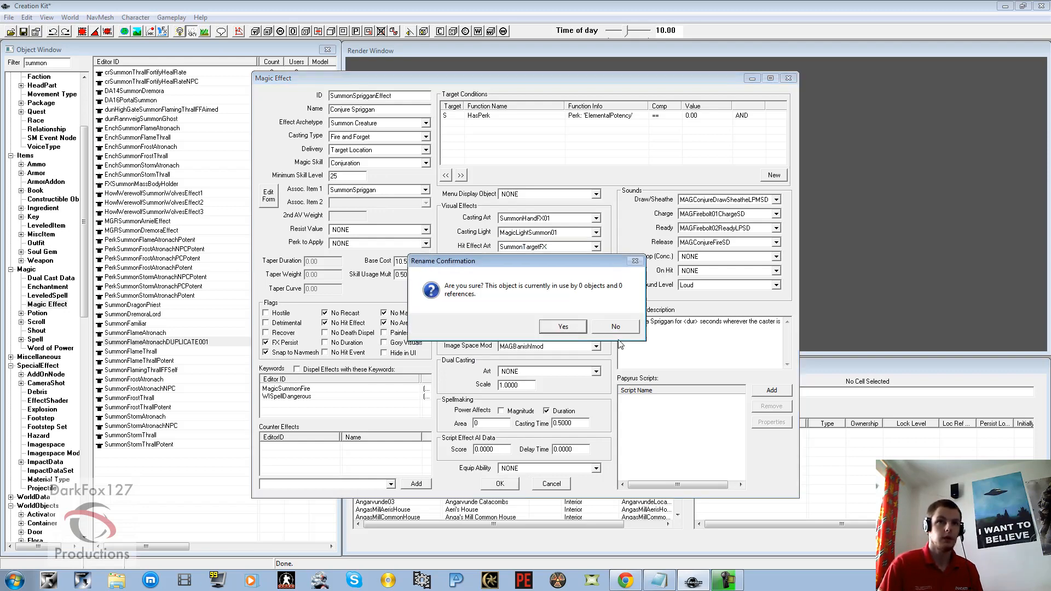
click(545, 326)
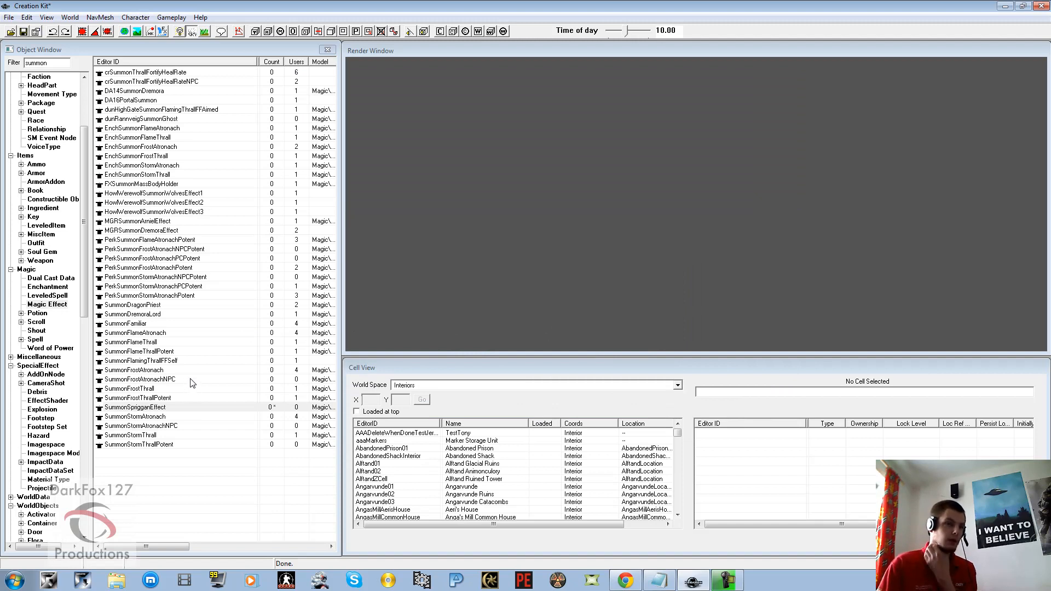
List the spells filtered by "summon" in place of the magic effects
click(152, 455)
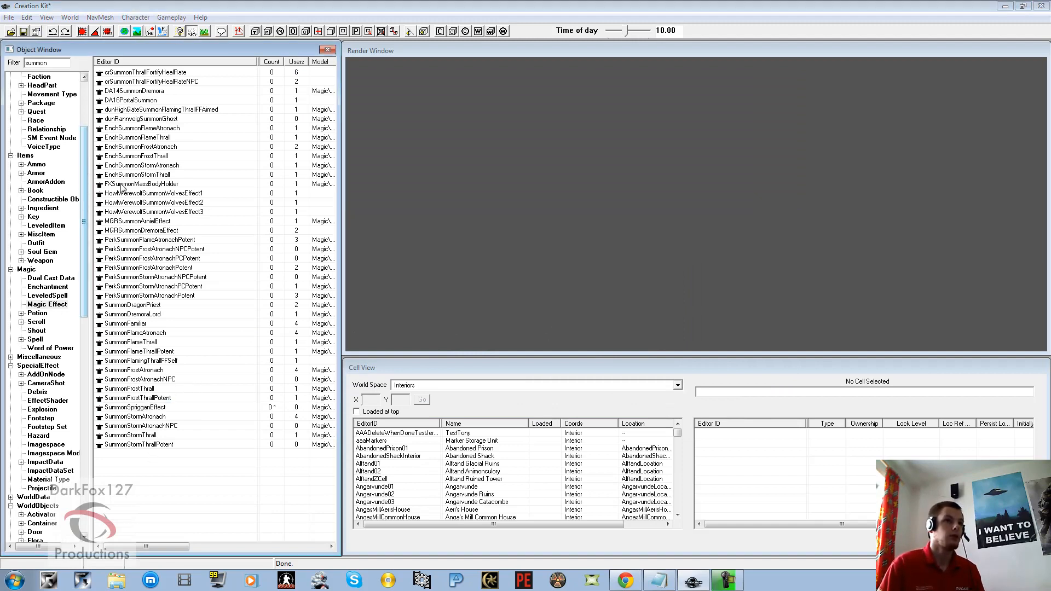
click(155, 353)
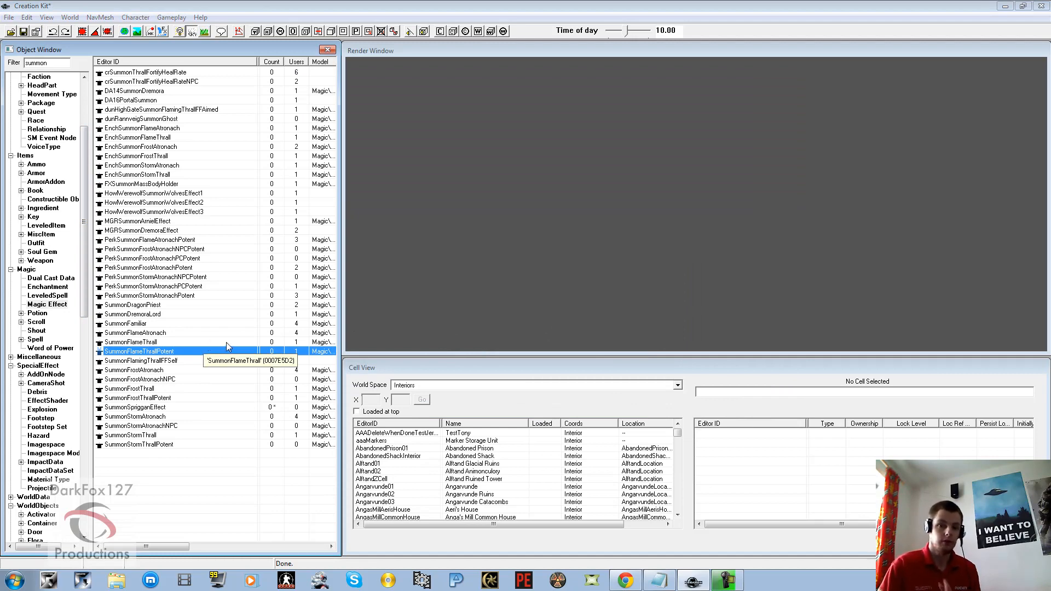
click(37, 339)
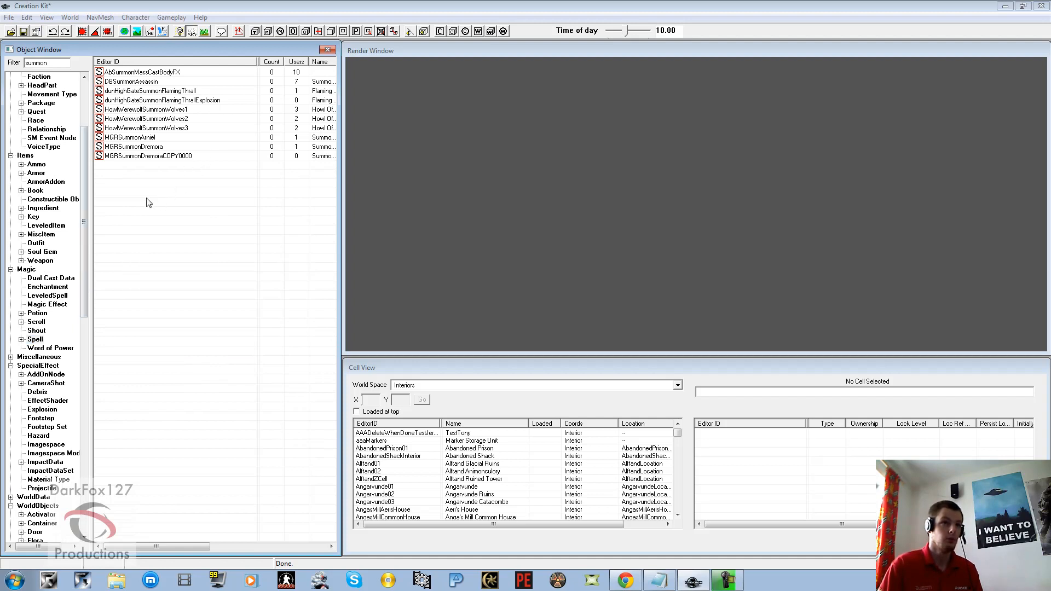
Filter the spell list by "conjure" in place of "summon"
double_click(59, 66)
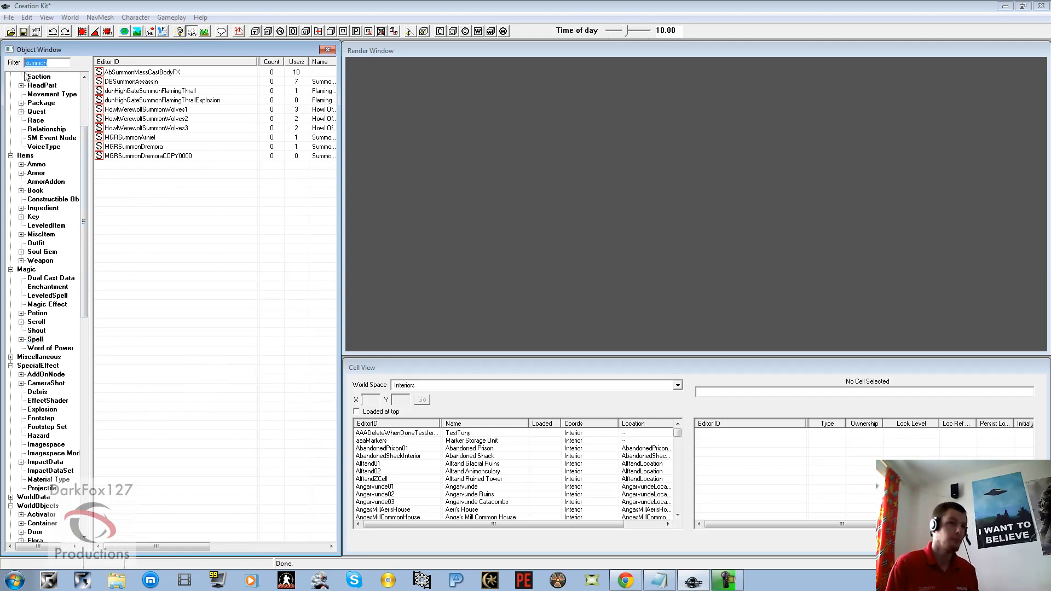
text(co)
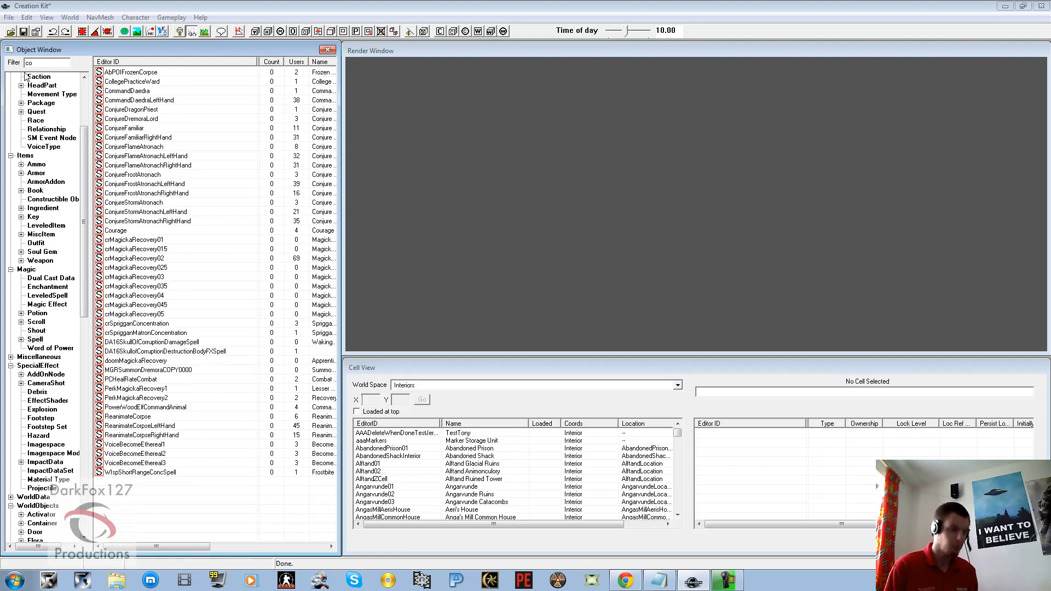
text(conjure)
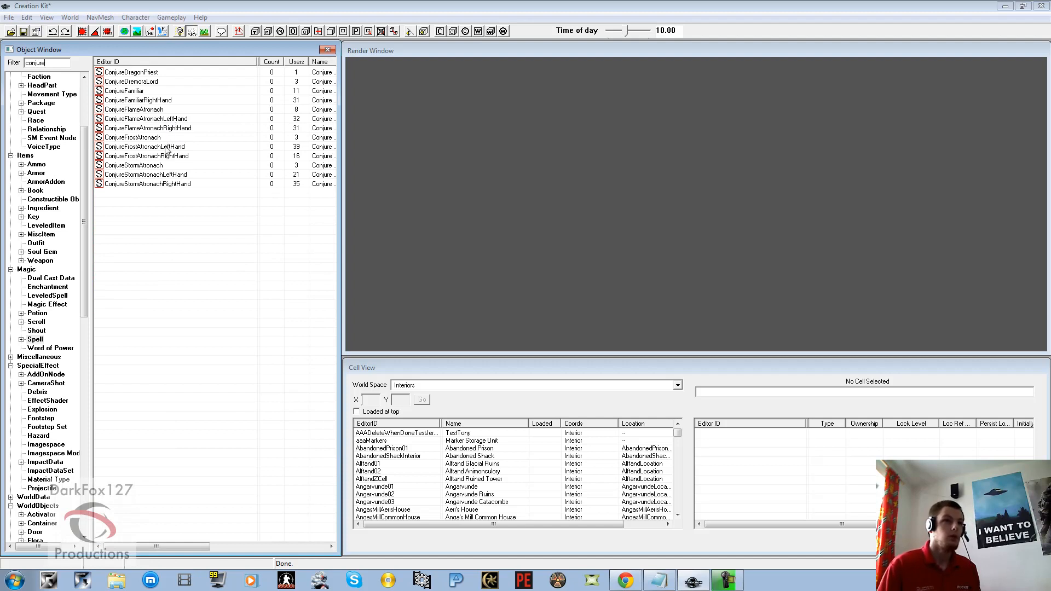
Duplicate the ConjureFlameAtronach spell as the base for the new spell
click(158, 136)
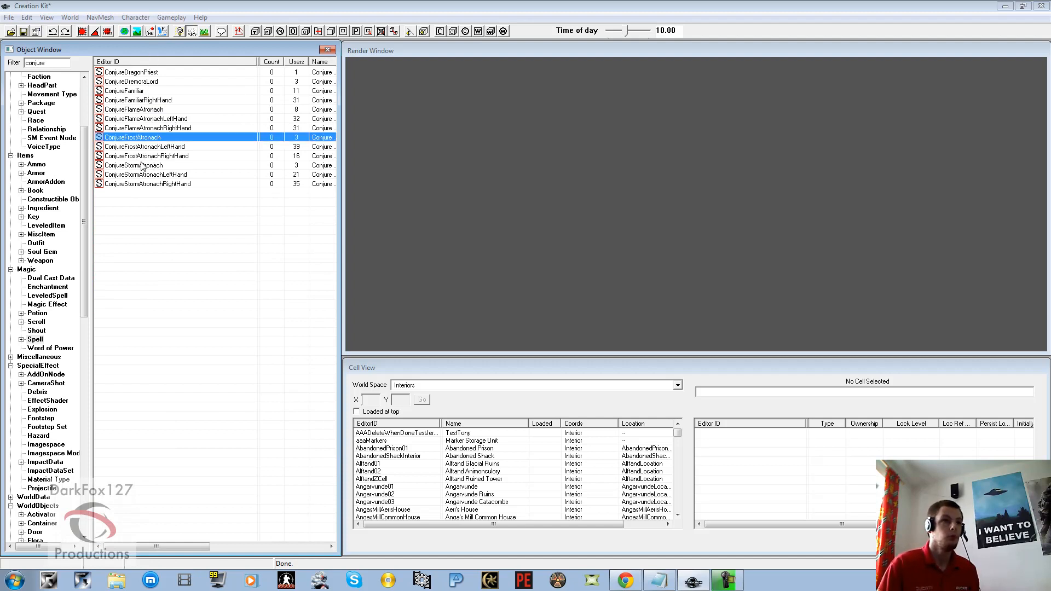
click(140, 113)
right_click(141, 113)
click(158, 142)
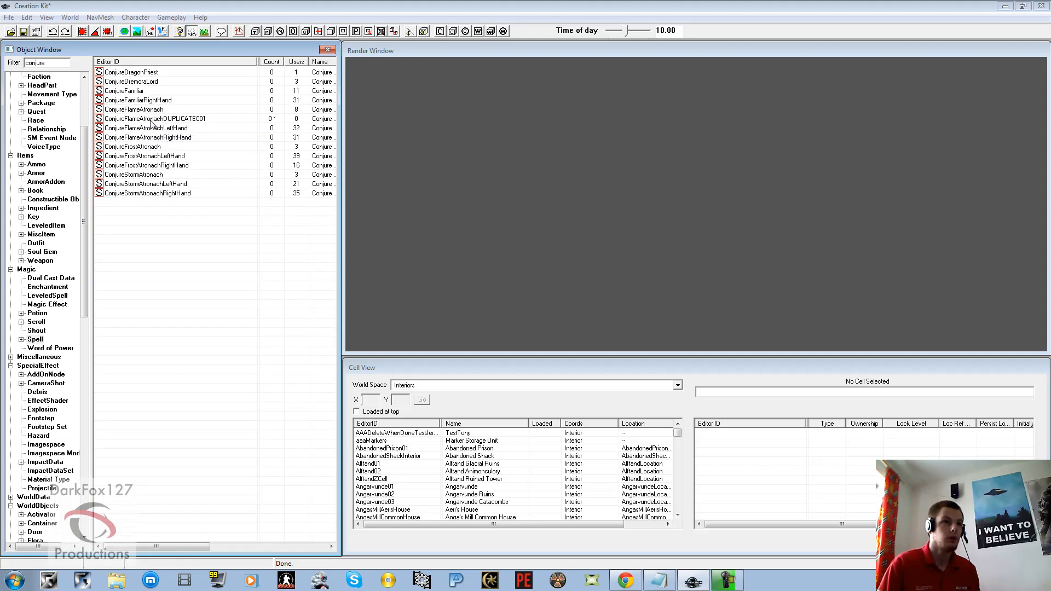
Open the duplicated flame atronach spell for editing and change its ID to ConjureSpriggan
right_click(152, 120)
click(174, 139)
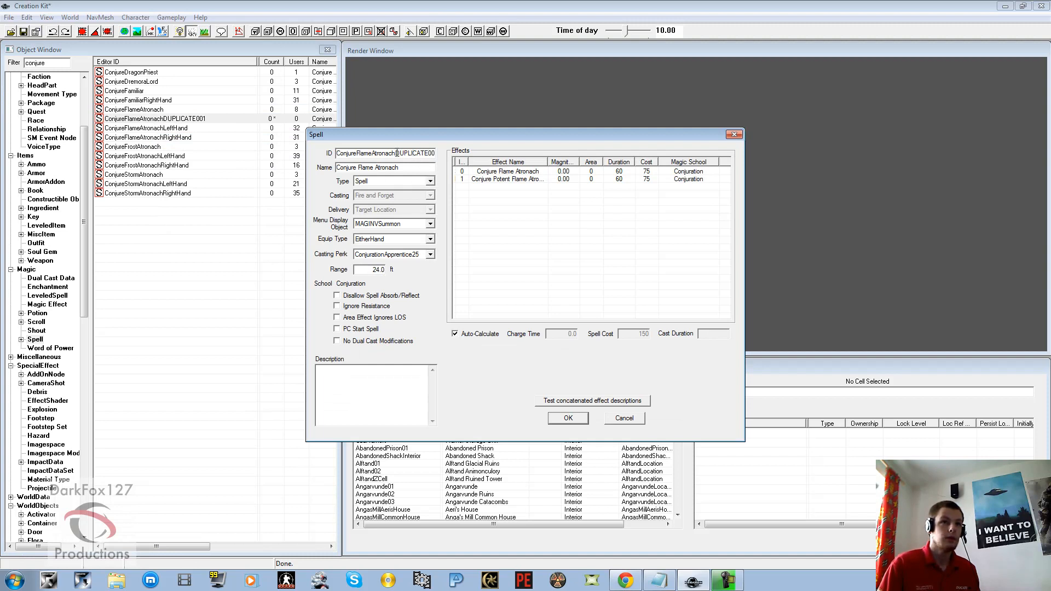
drag(395, 154, 464, 145)
key(BackSpace)
key(BackSpace)
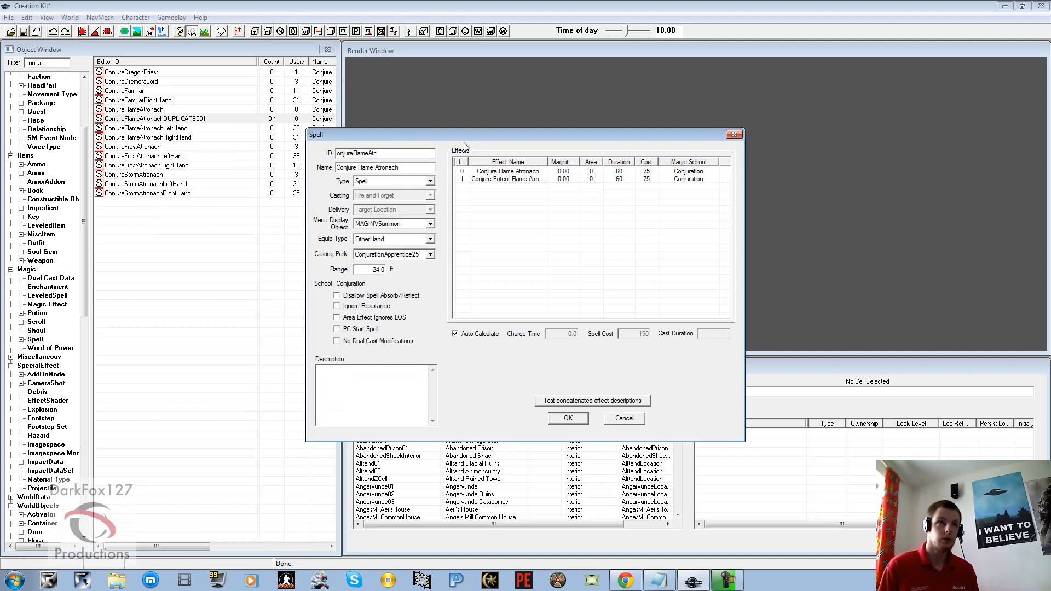
text(S)
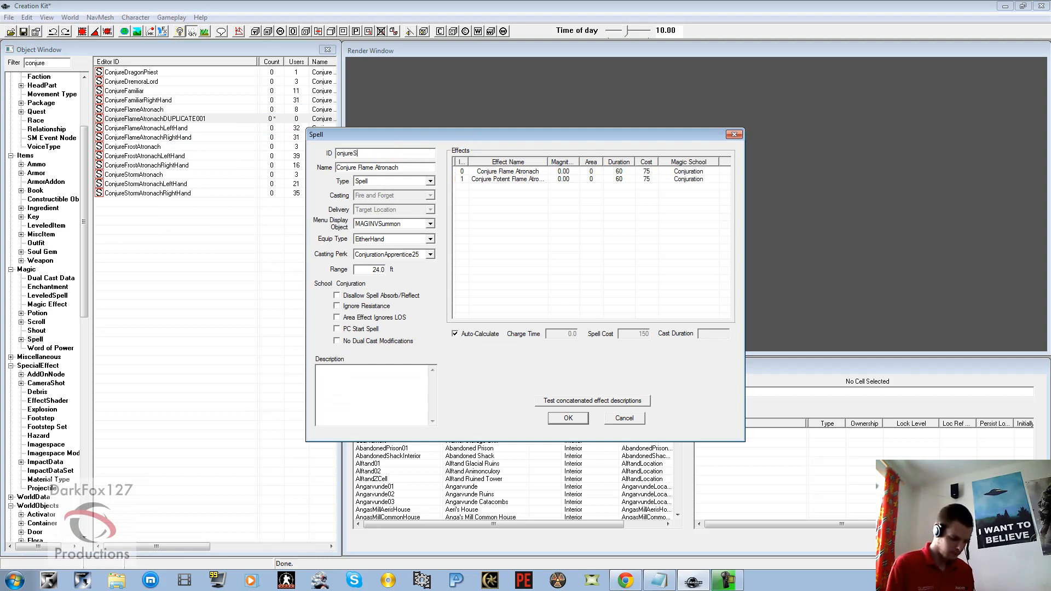
text(priggan)
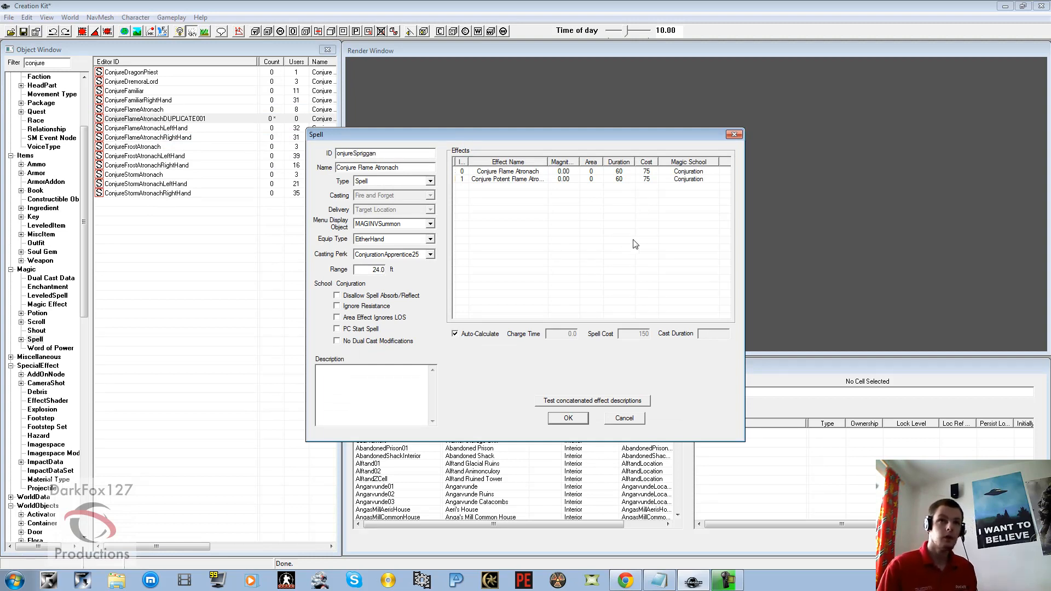
Delete both flame atronach effects from the ConjureSpriggan spell's effect list
click(555, 173)
key(Delete)
key(Return)
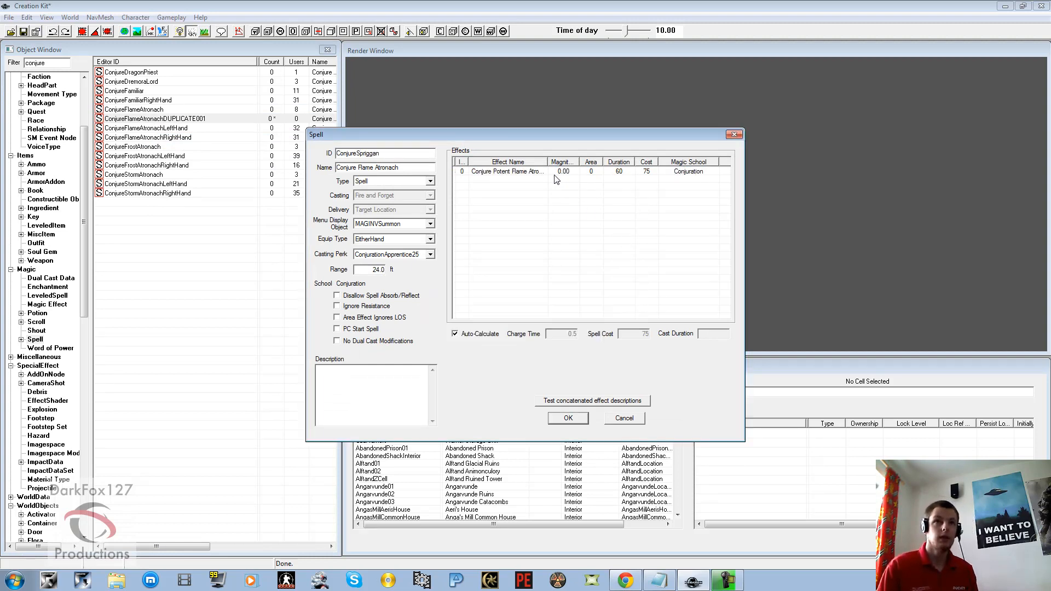
click(555, 172)
key(Delete)
key(Return)
Add a new effect to the spell using SummonSprigganEffect with a duration of 60 seconds
right_click(535, 197)
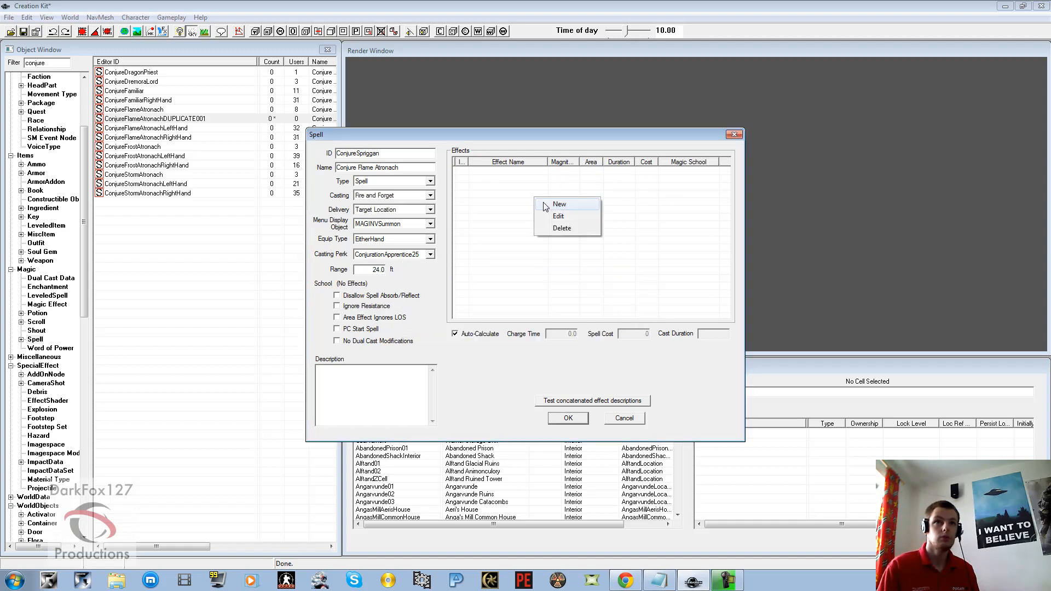
click(548, 201)
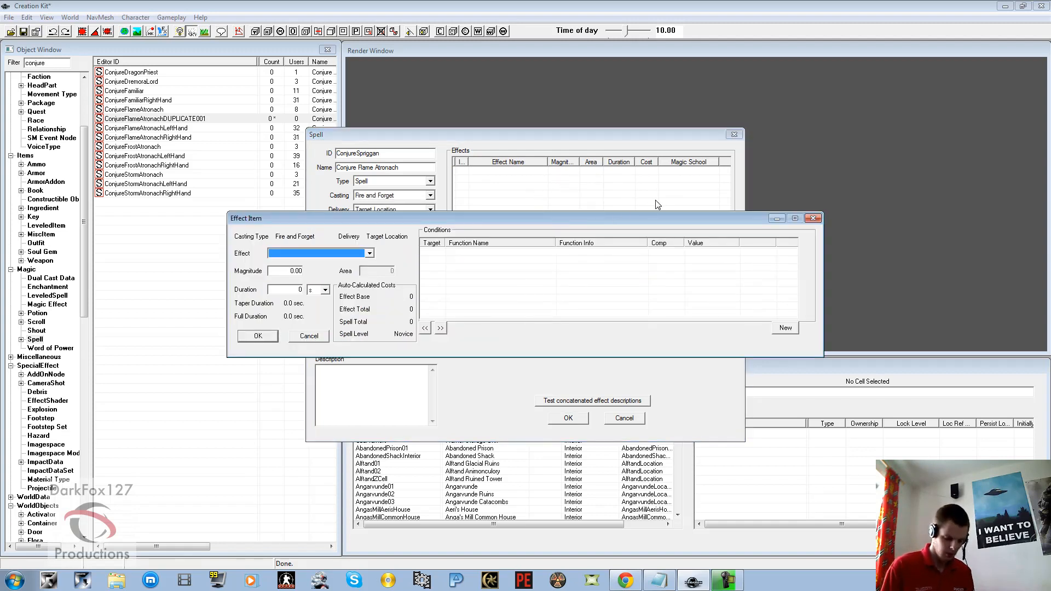
key(s)
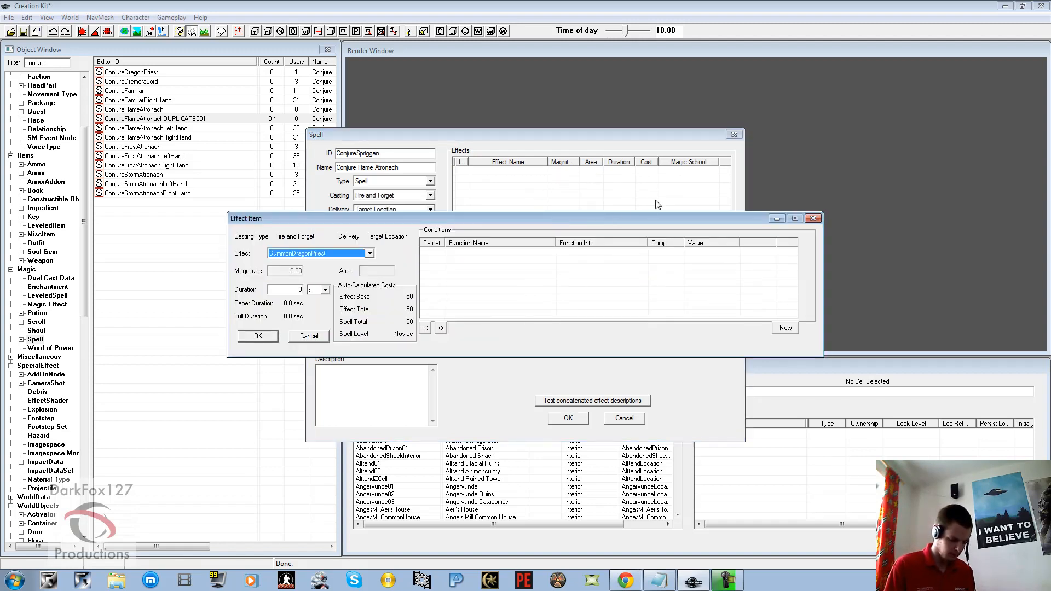
key(s)
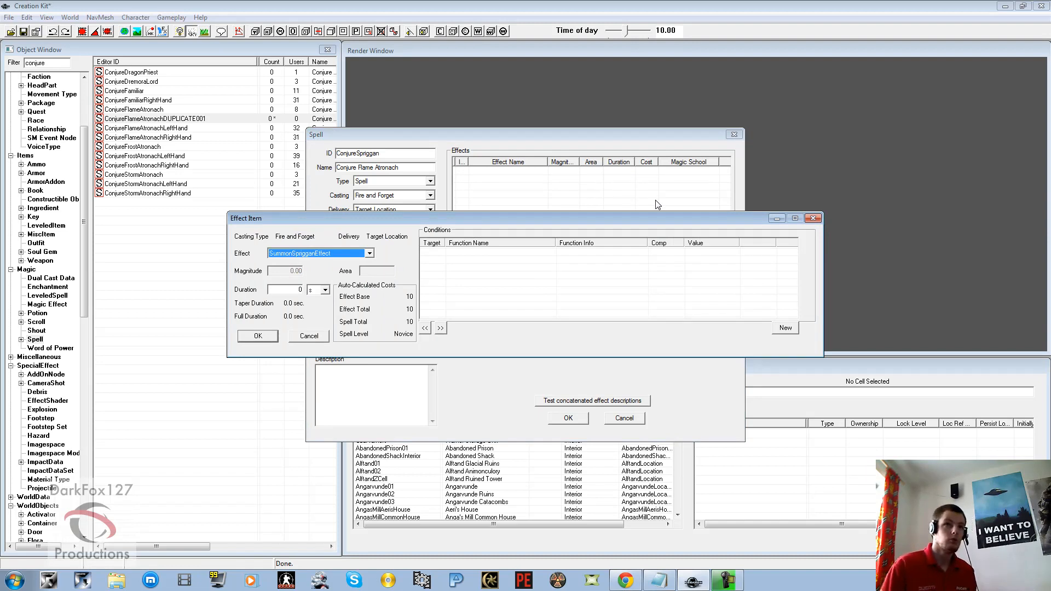
click(291, 290)
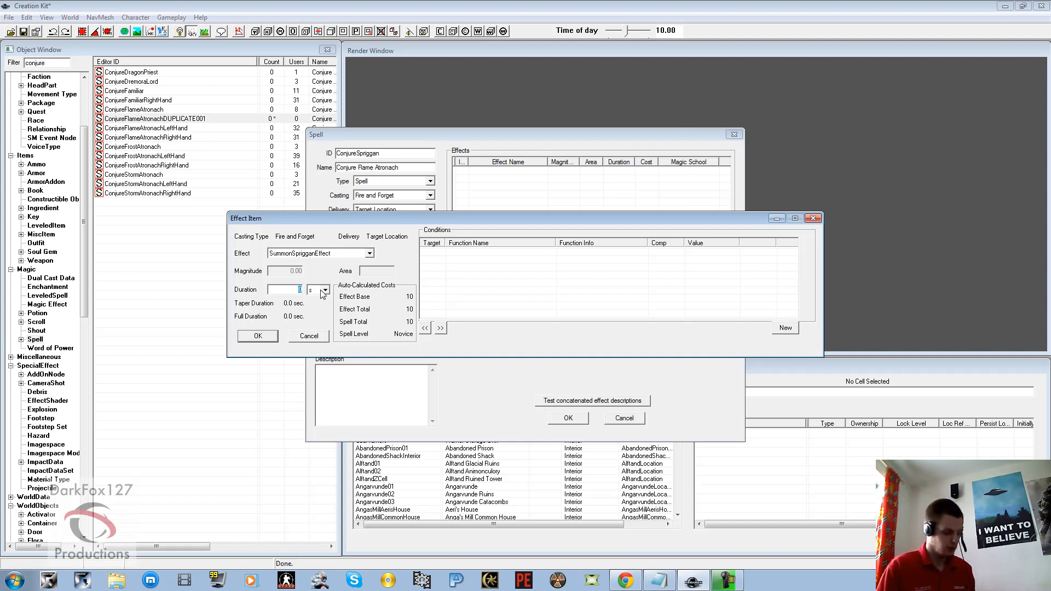
text(60)
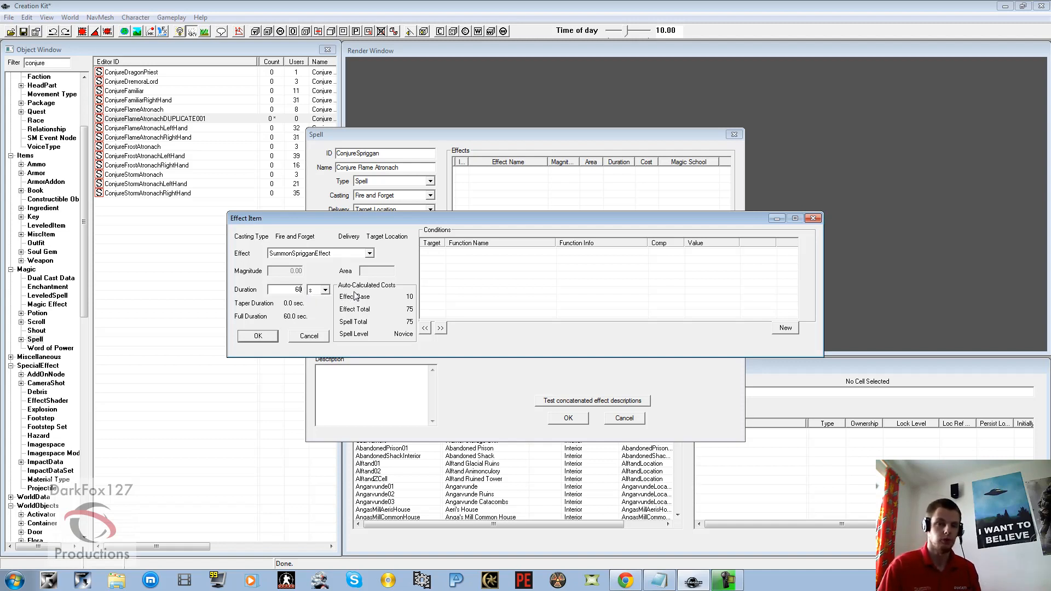
click(258, 337)
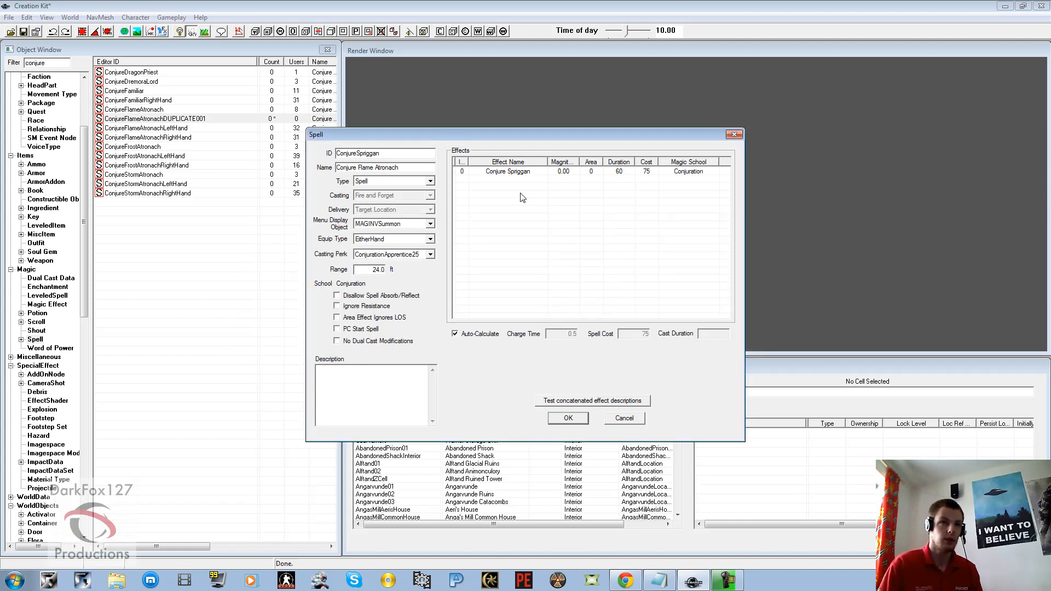
Examine the casting perk and equip type choices available for the spell
double_click(376, 270)
click(374, 270)
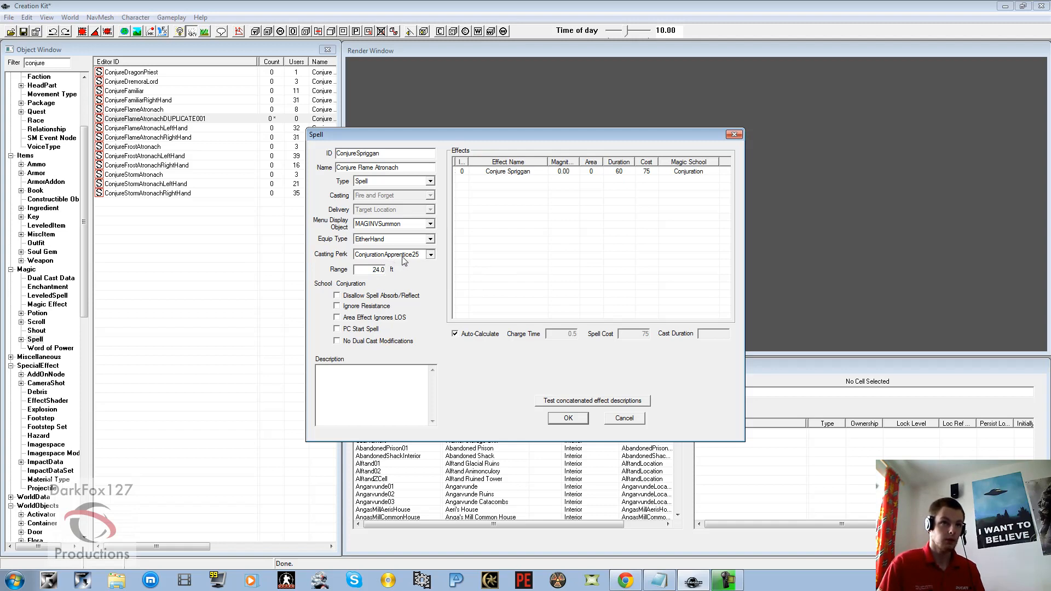
click(403, 257)
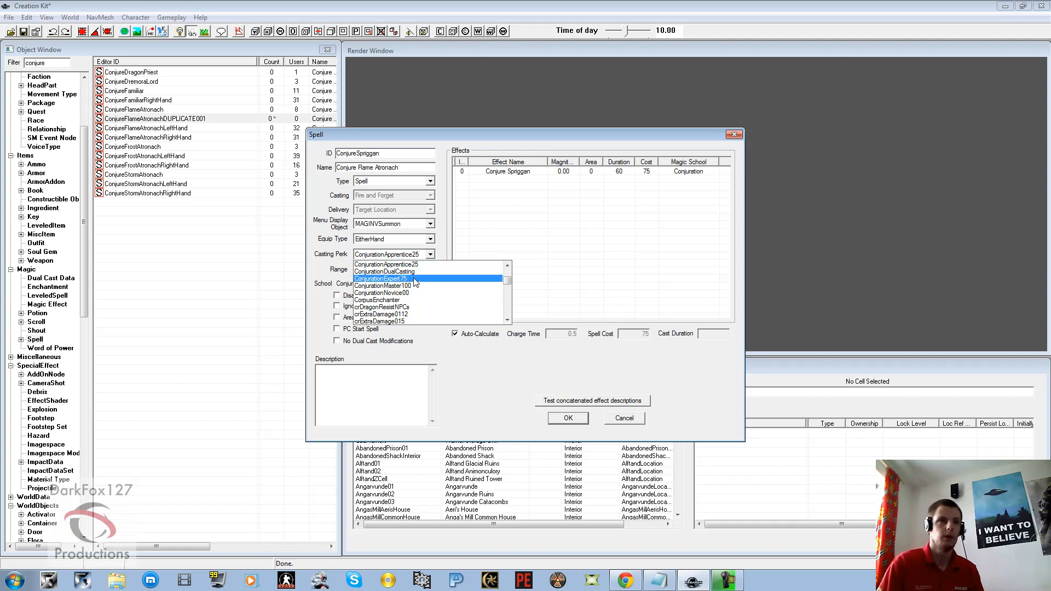
scroll(419, 271, up, 1)
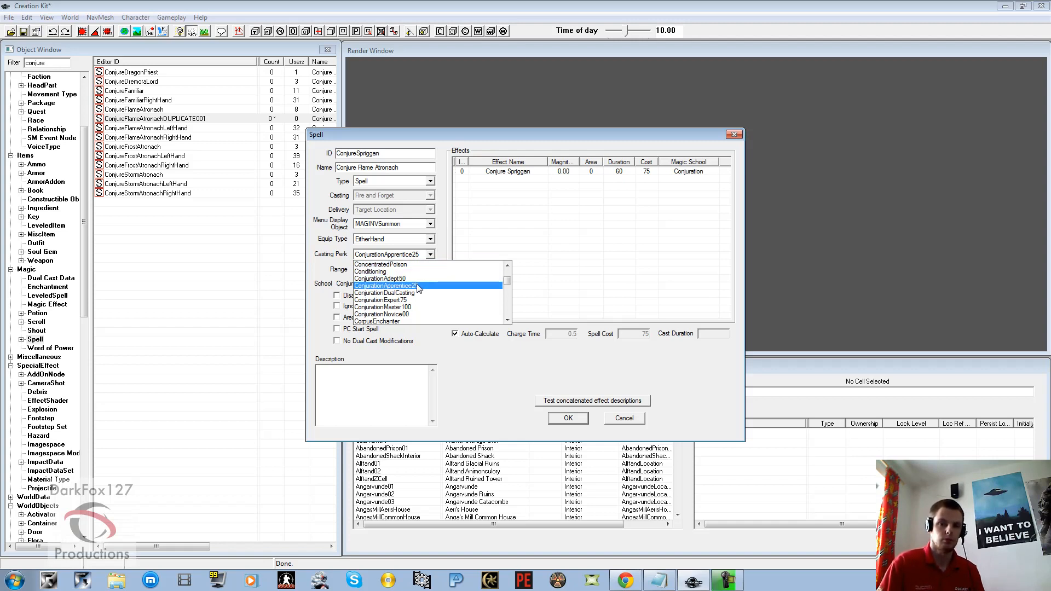
click(418, 287)
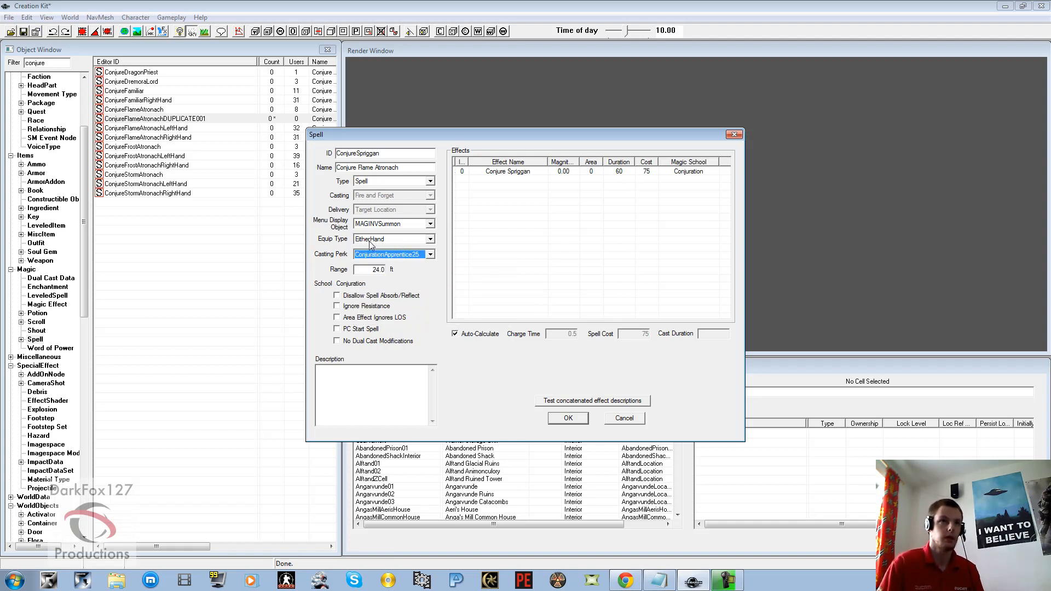
click(392, 240)
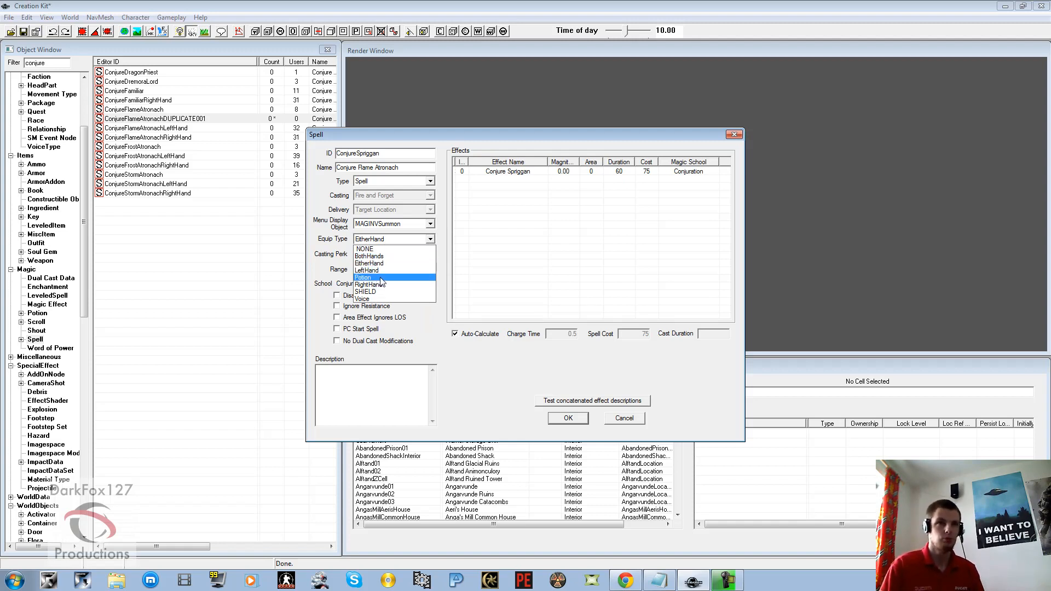
click(586, 214)
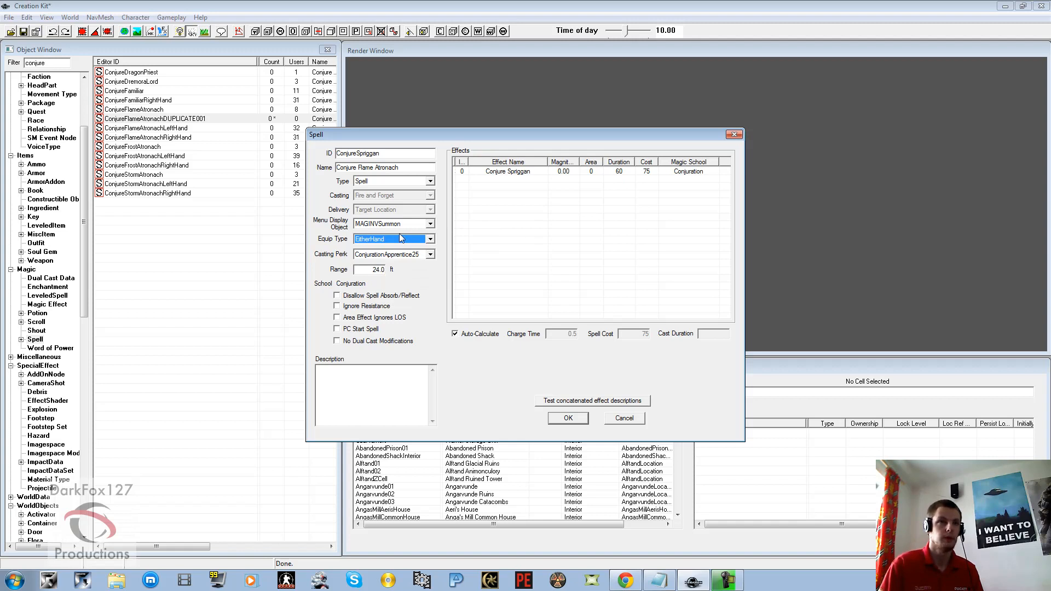
Examine the available menu display objects and spell types for the spell
click(392, 224)
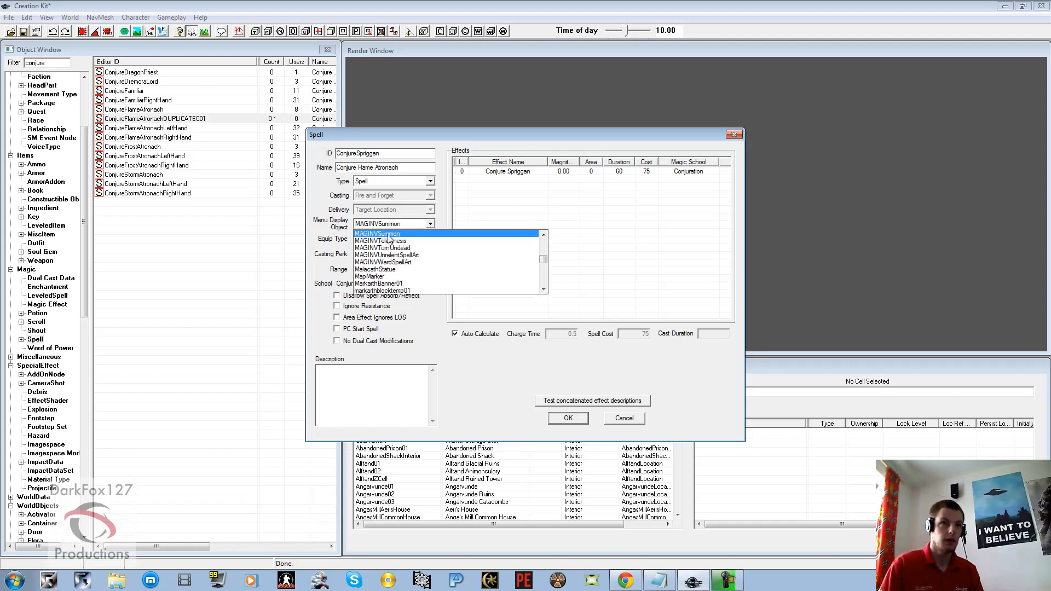
scroll(389, 240, up, 1)
scroll(389, 239, up, 1)
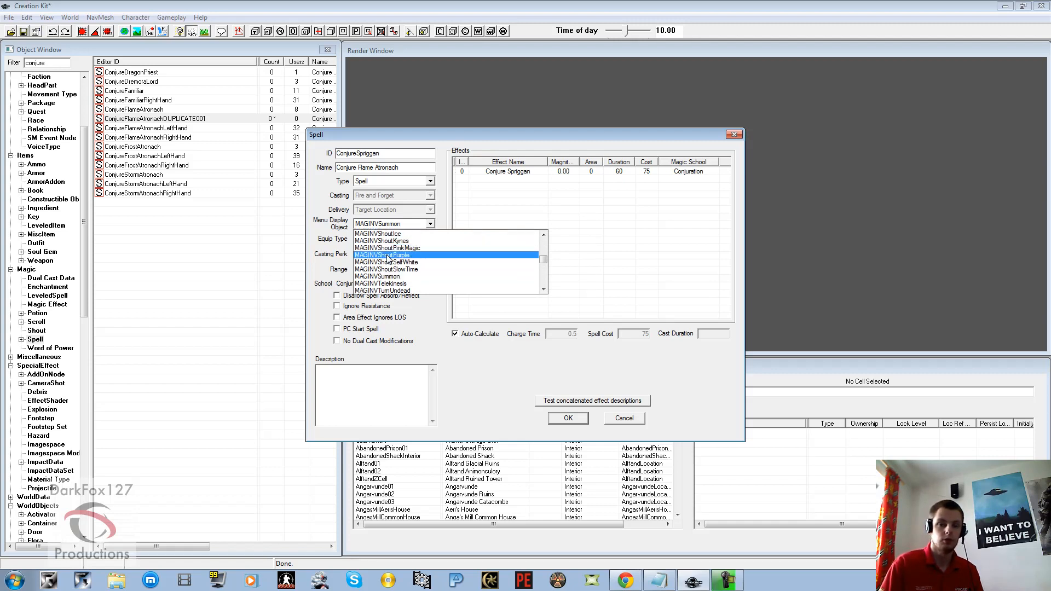
scroll(390, 257, up, 3)
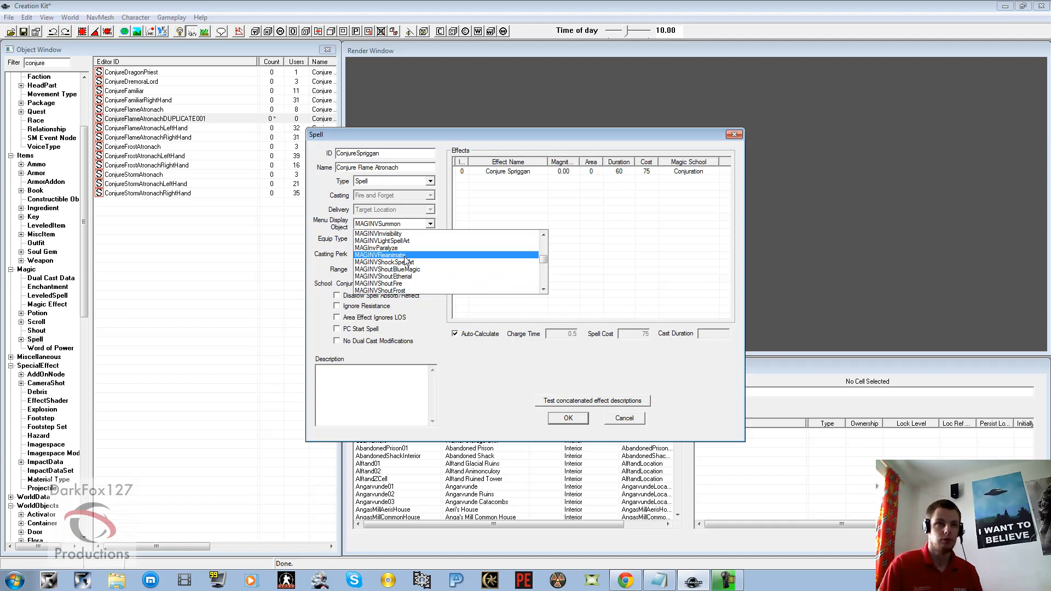
scroll(405, 259, up, 1)
click(408, 224)
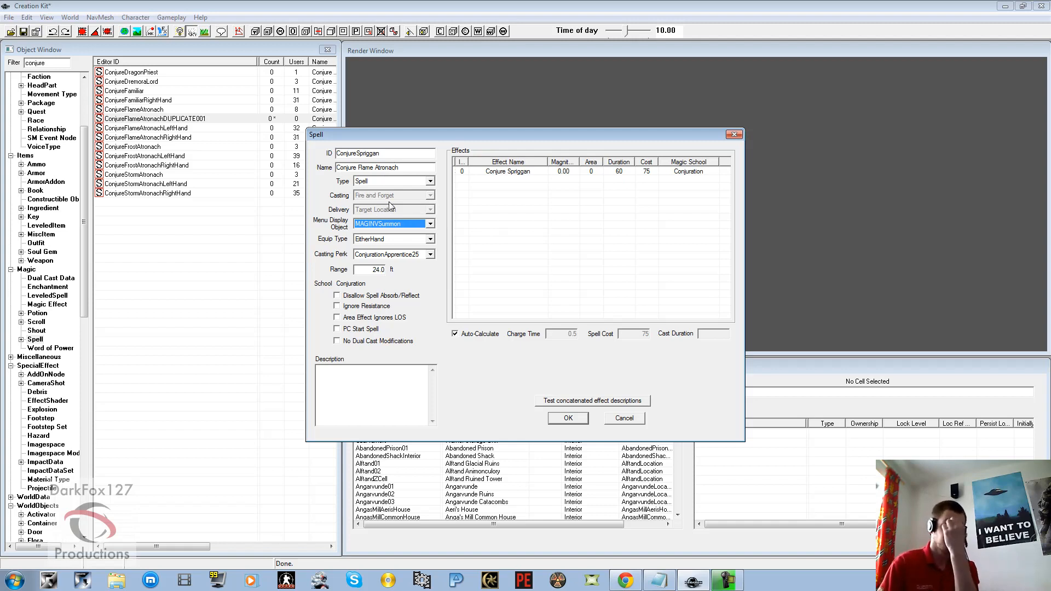
click(392, 181)
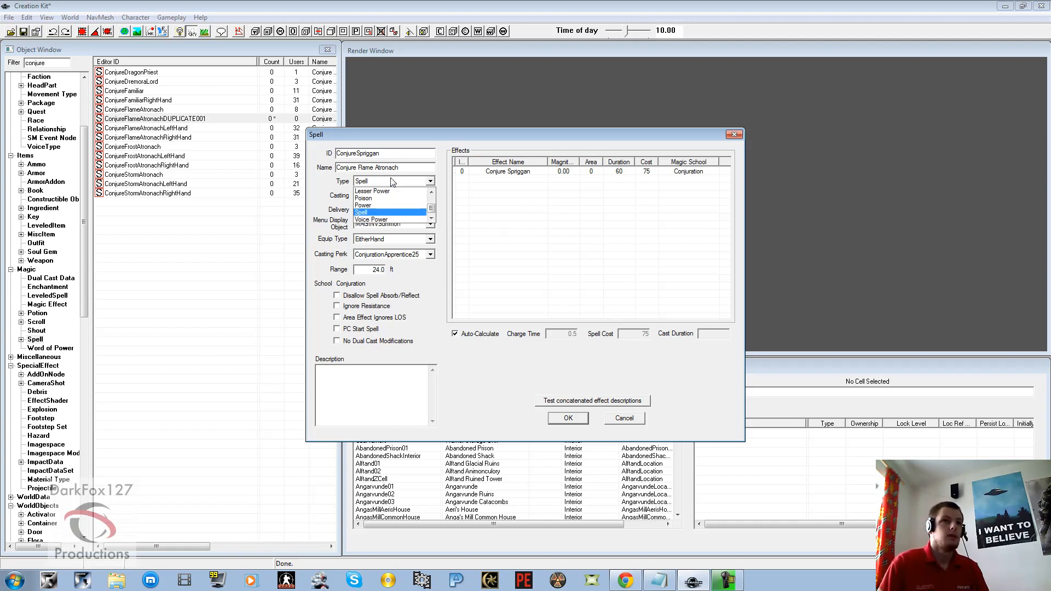
click(392, 182)
click(392, 182)
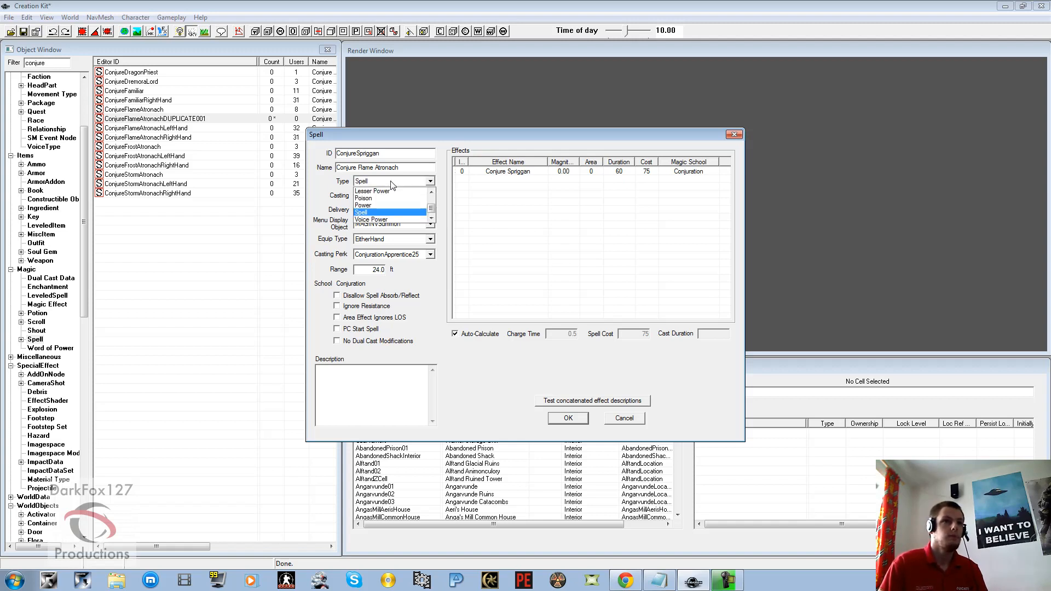
scroll(390, 199, up, 1)
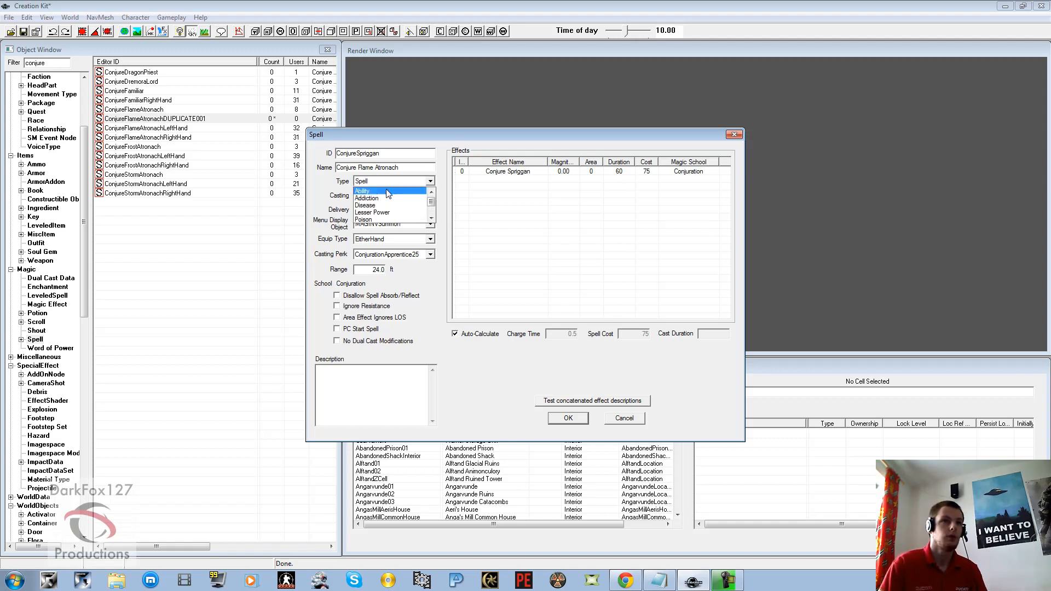
scroll(387, 209, down, 2)
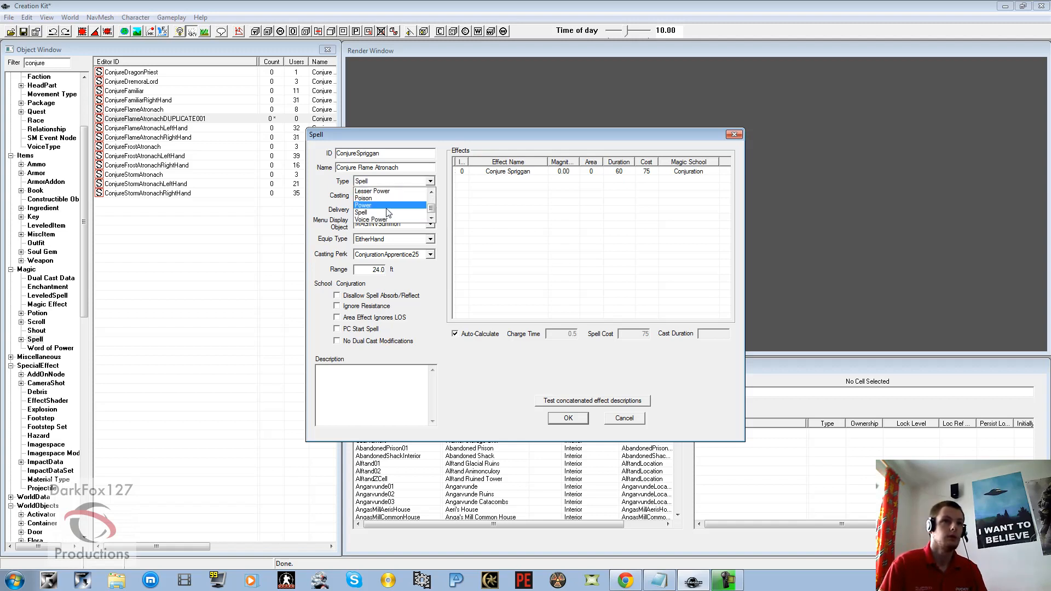
click(386, 173)
click(492, 196)
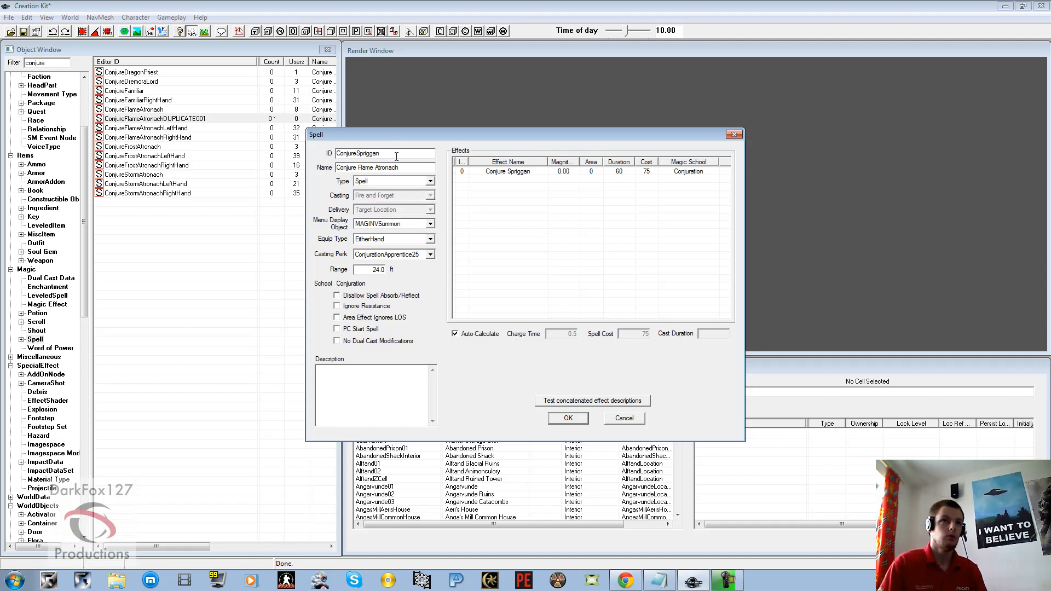
Set the spell's name to "Conjure Spriggan" and turn off automatic calculation of its cost and charge time
drag(404, 169, 358, 168)
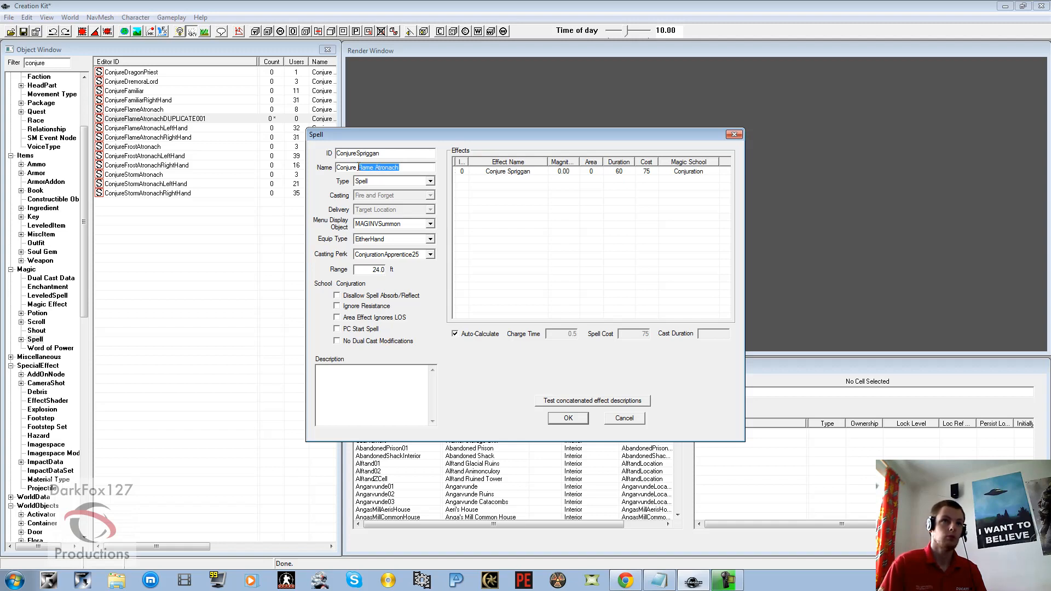
text(Spriggan)
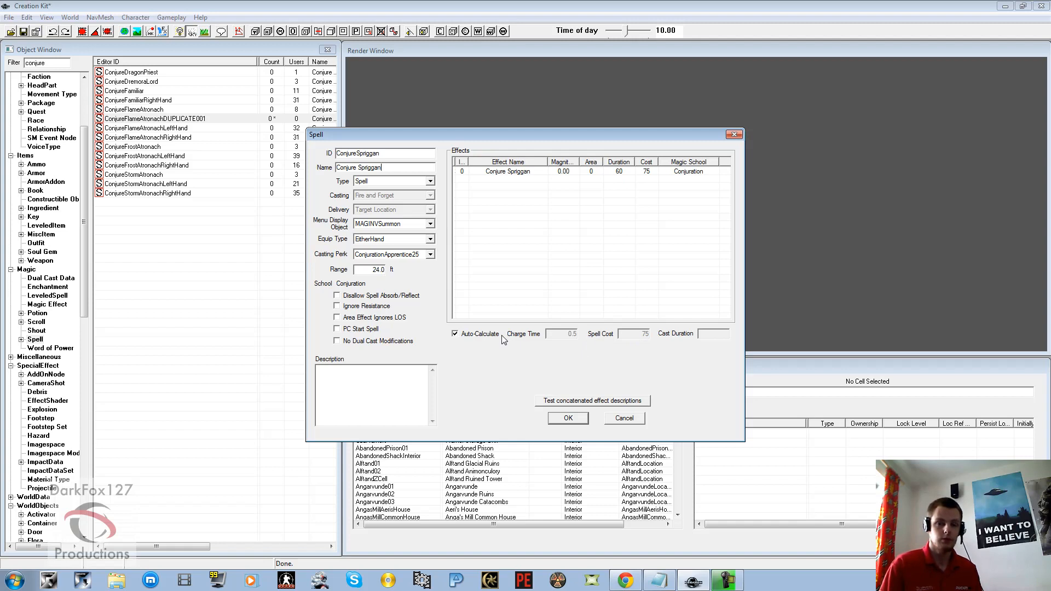
click(469, 335)
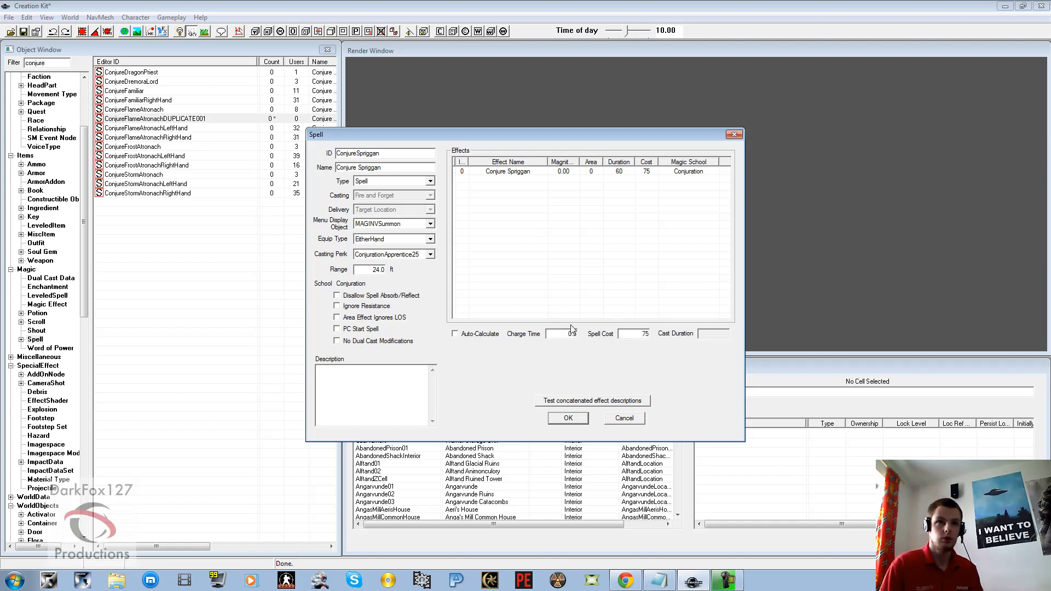
Try spell costs of 120 and 50 for the spell, and turn automatic calculation back on
click(626, 334)
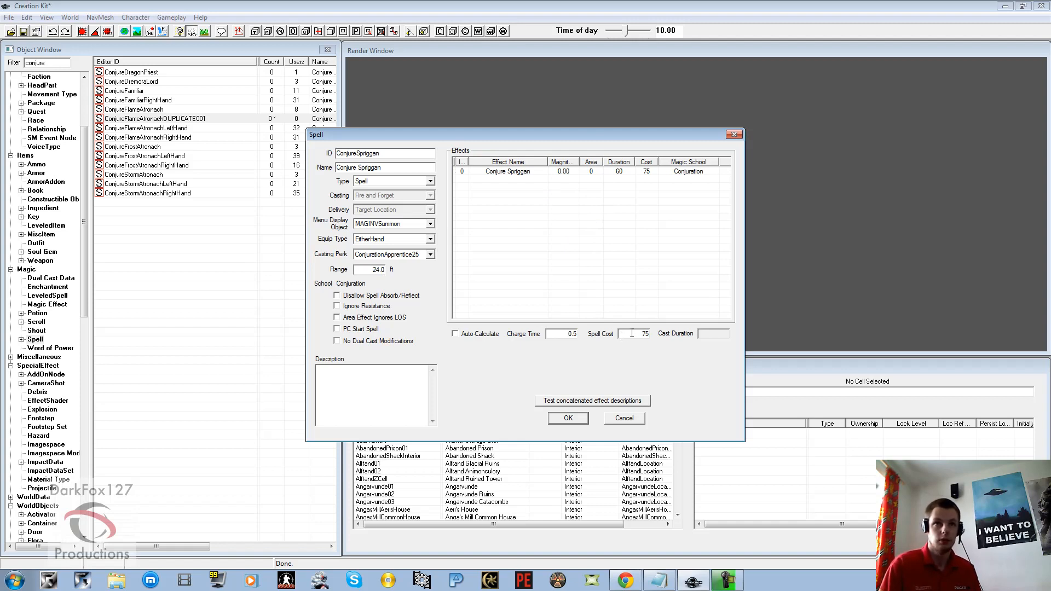
key(shift+End)
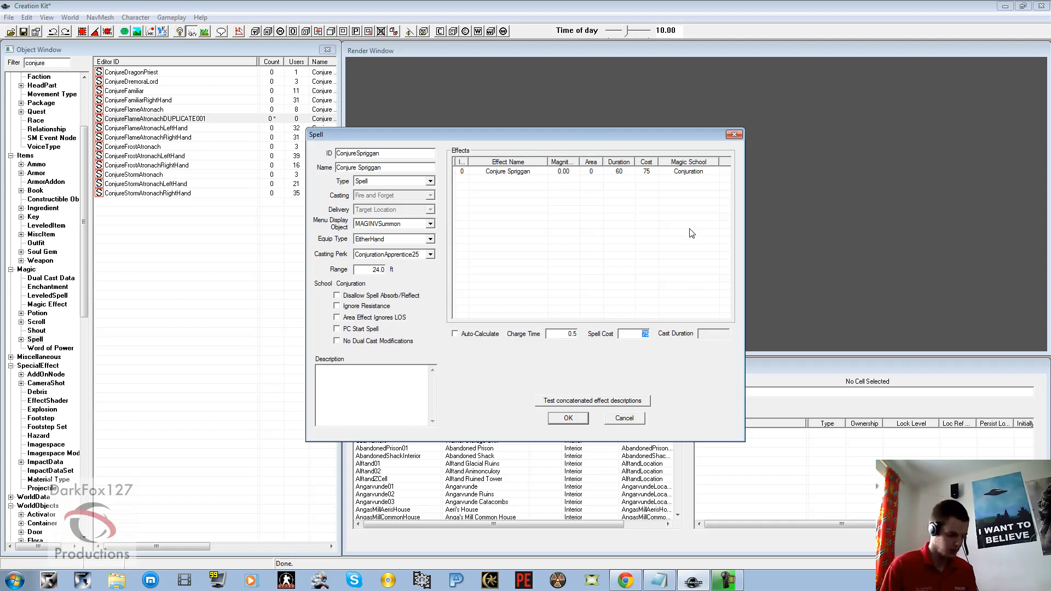
text(120)
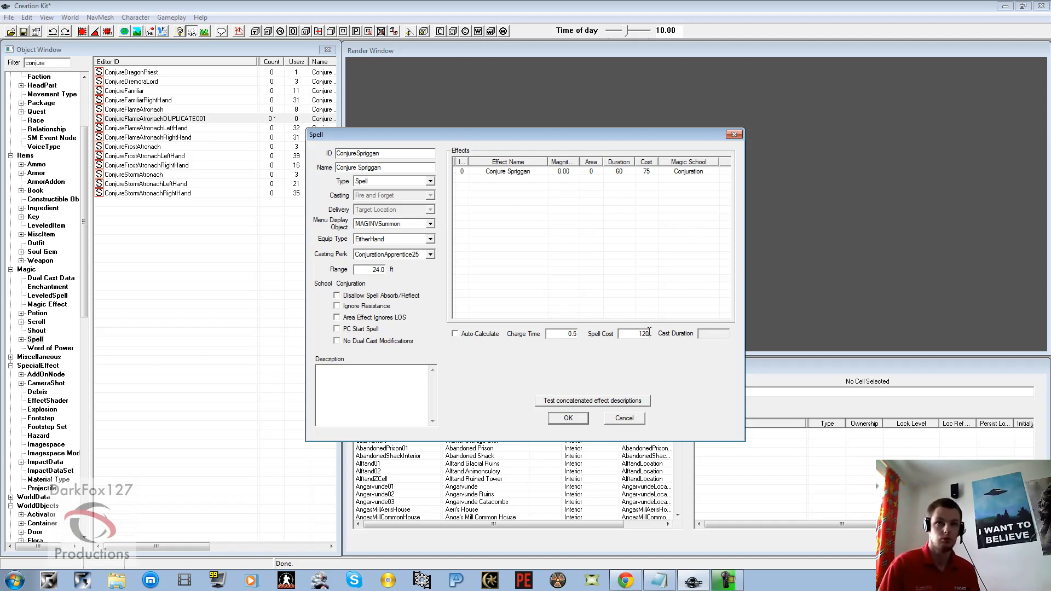
double_click(644, 333)
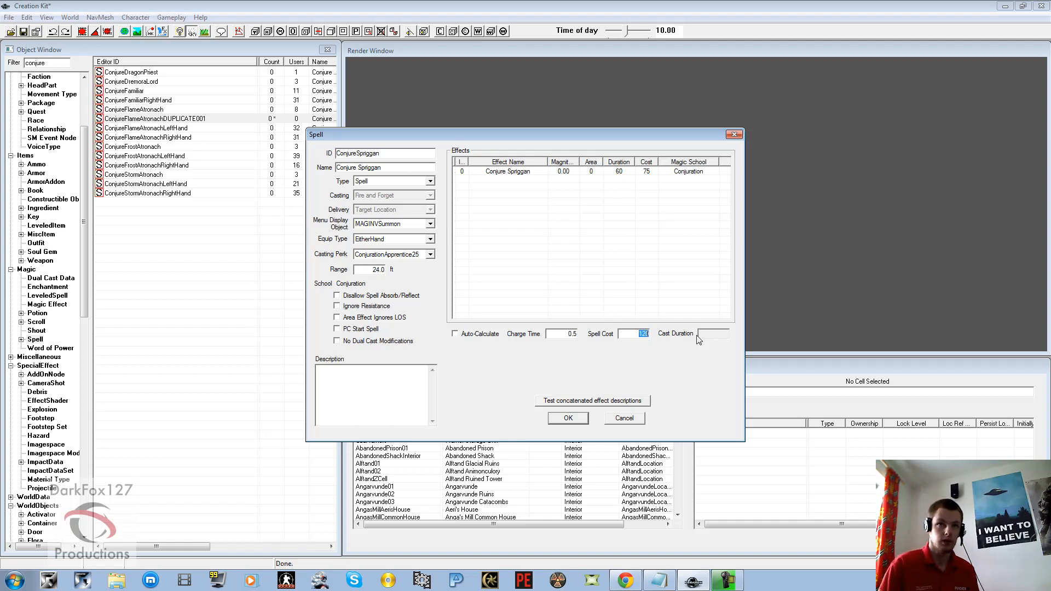
text(50)
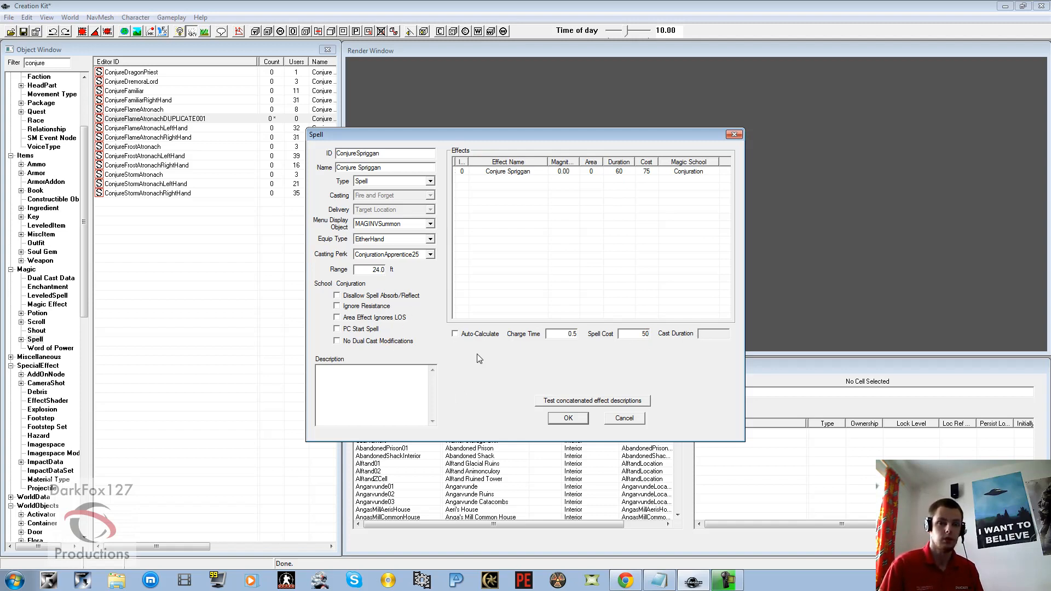
click(468, 334)
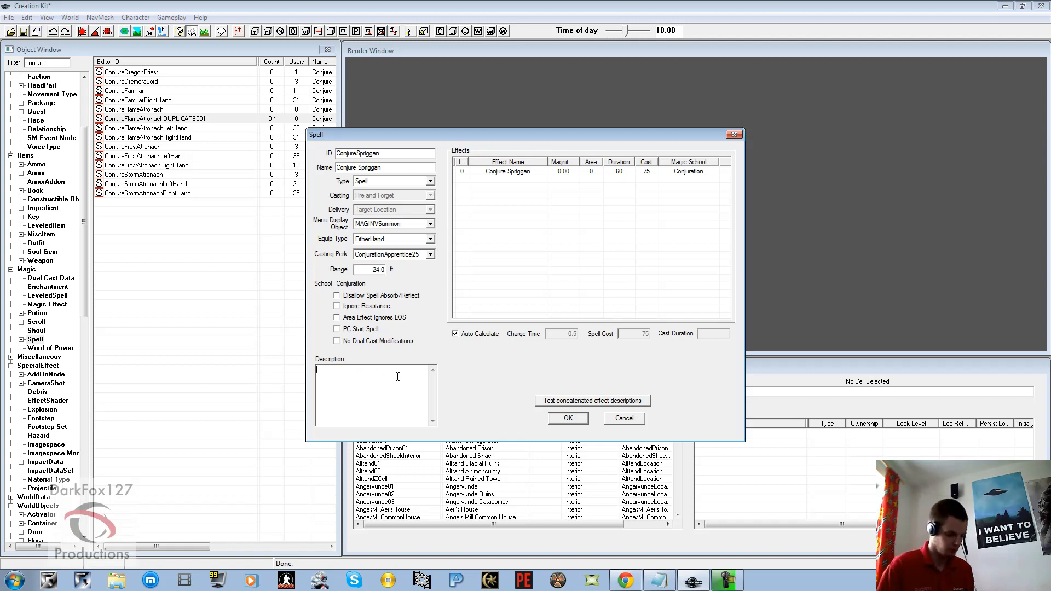
Try the description "This is my spell." for the spell and clear the text again
text(This is )
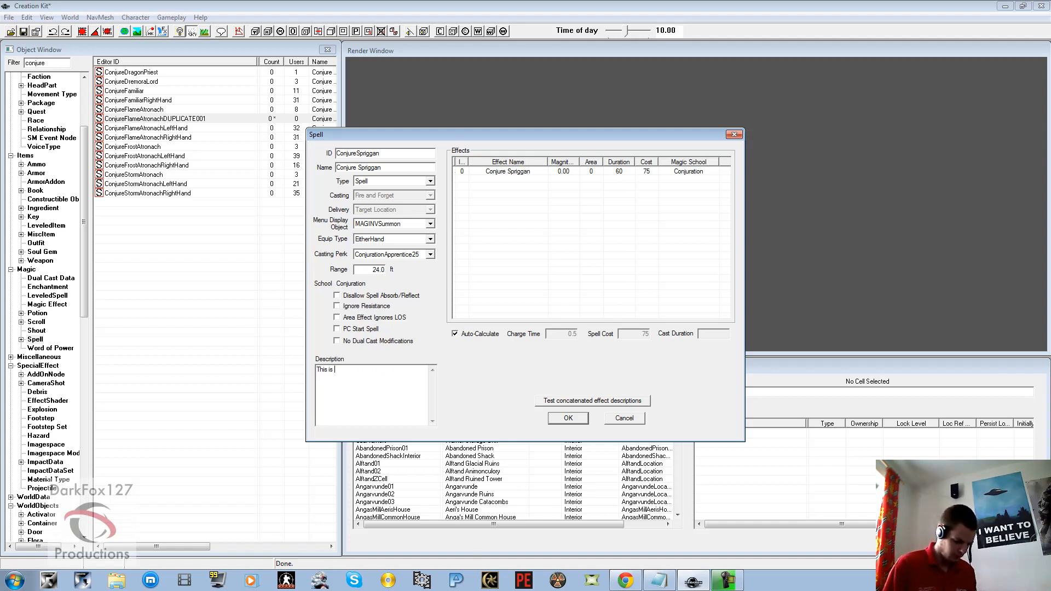
text(my spell.)
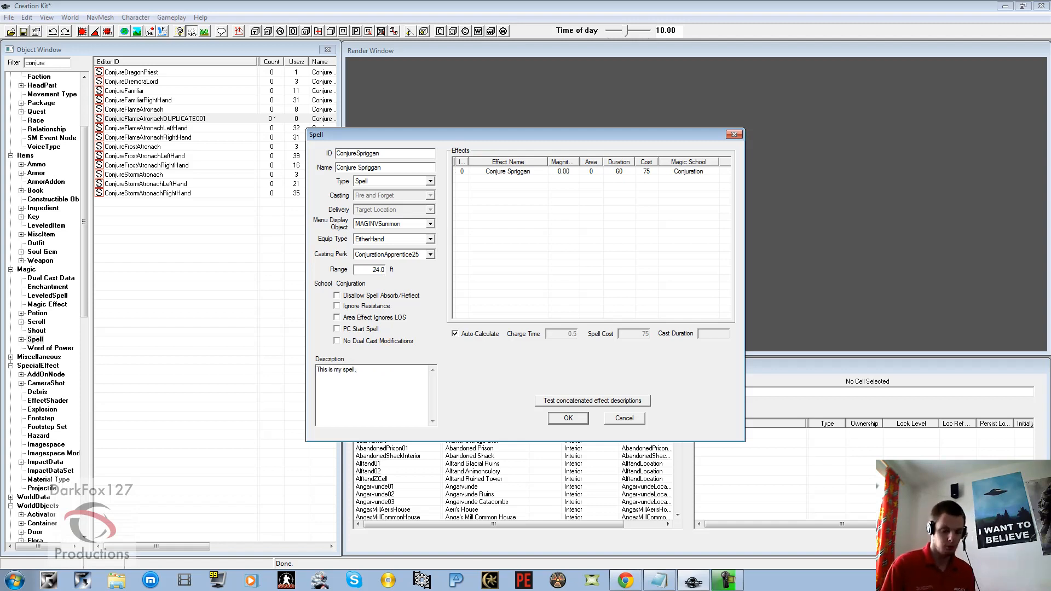
key(BackSpace)
key(BackSpace)
key(BackSpace)
key(BackSpace)
key(BackSpace)
key(BackSpace)
key(BackSpace)
key(BackSpace)
key(BackSpace)
key(BackSpace)
key(BackSpace)
key(BackSpace)
key(BackSpace)
key(BackSpace)
key(BackSpace)
key(BackSpace)
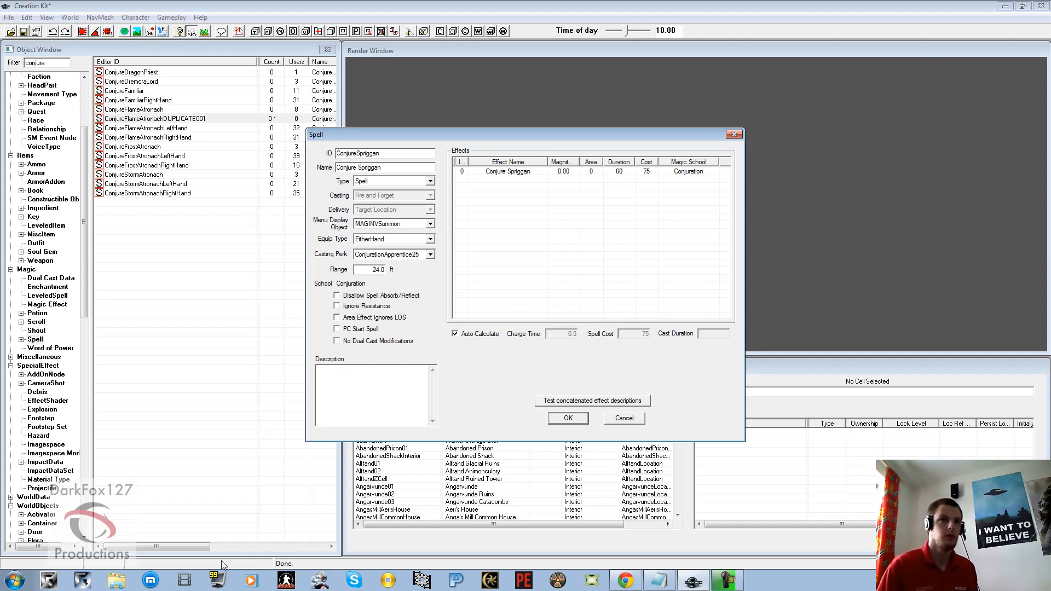
Accept the Conjure Spriggan spell settings and confirm renaming the duplicate to ConjureSpriggan
click(566, 419)
click(610, 338)
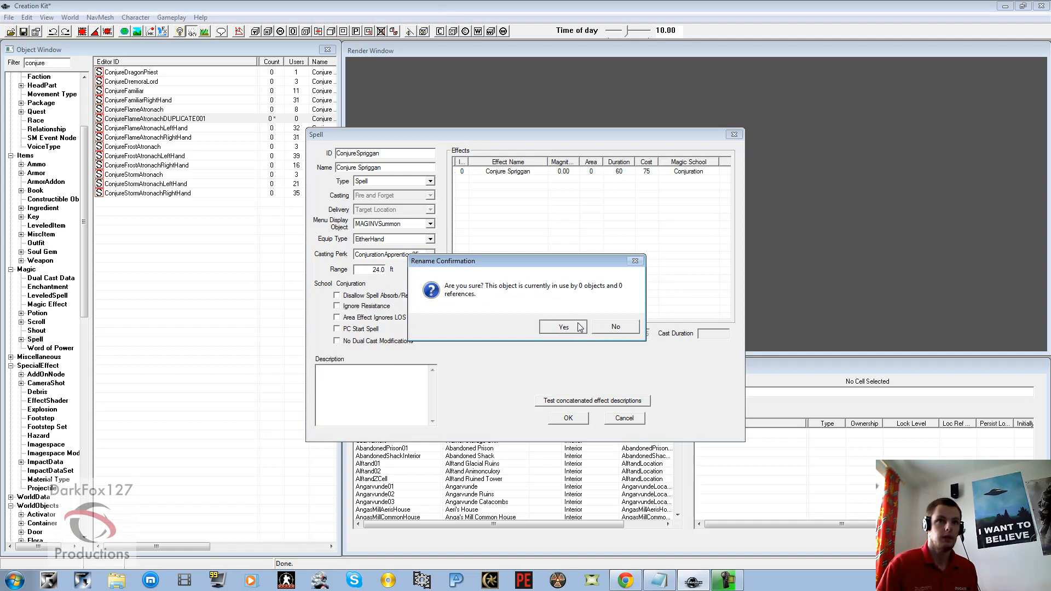
click(580, 327)
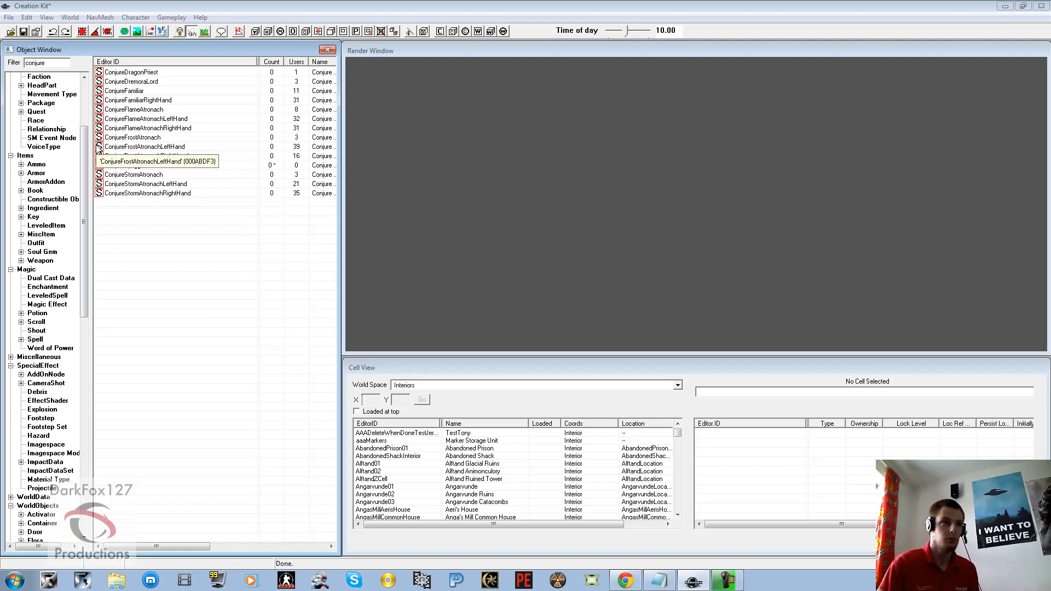
List the enchantments and examine the existing conjuration staff entries for the atronachs and the familiar
click(54, 290)
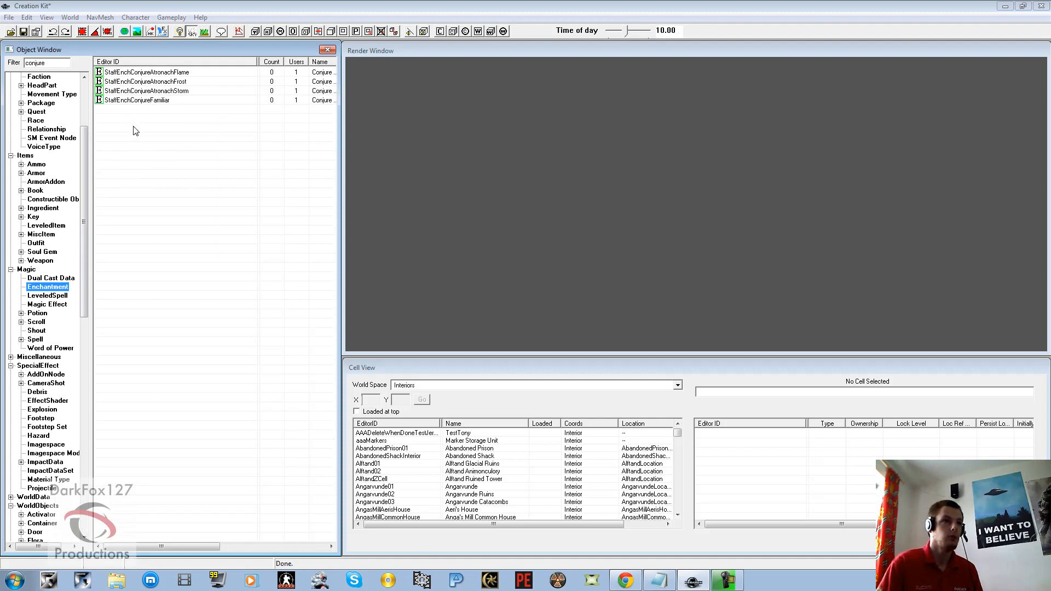
click(148, 91)
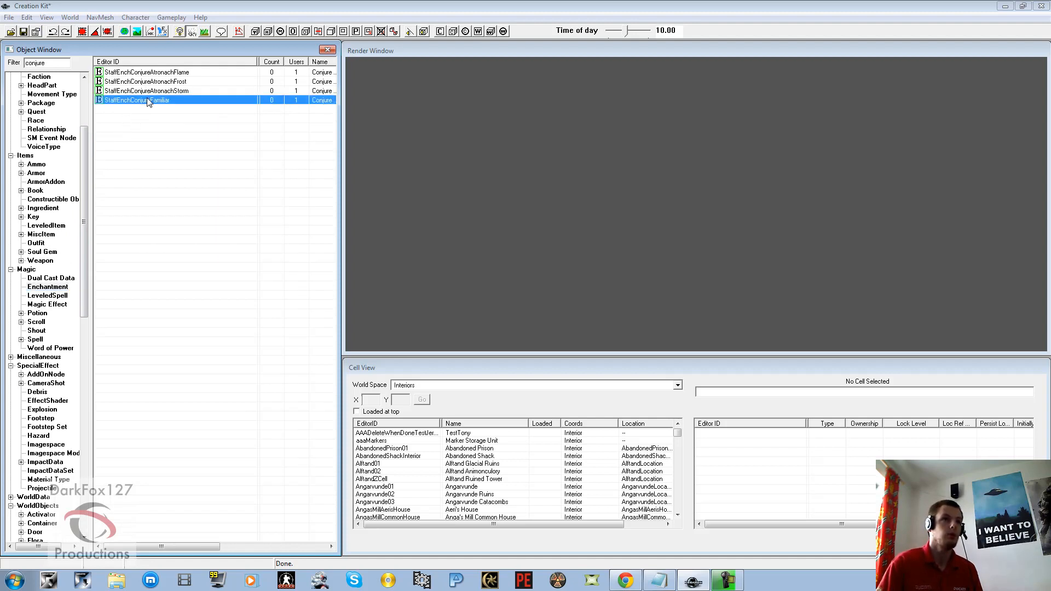
click(151, 73)
click(148, 82)
click(146, 91)
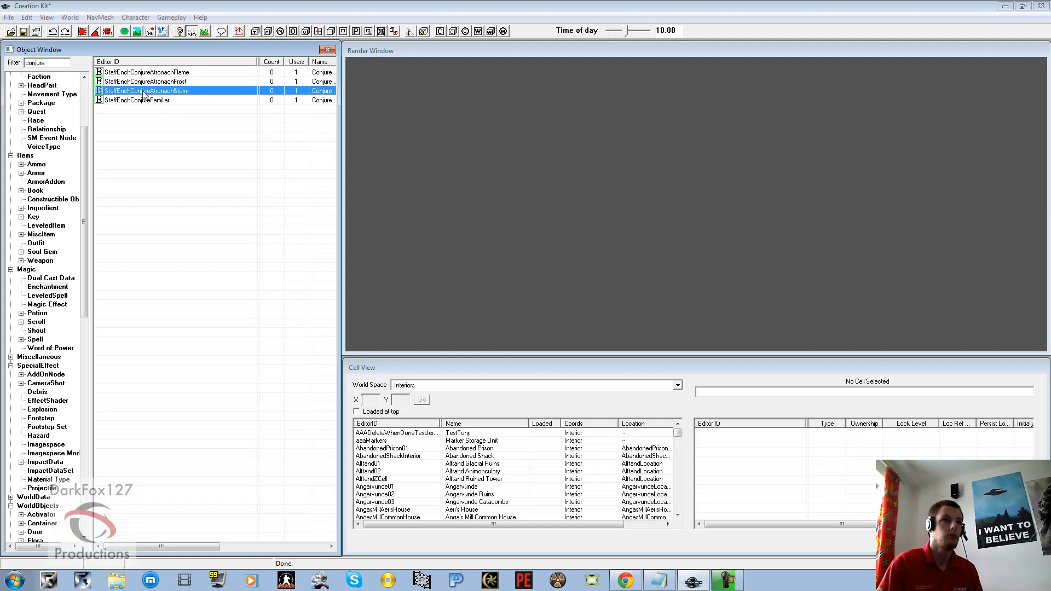
click(142, 100)
click(143, 124)
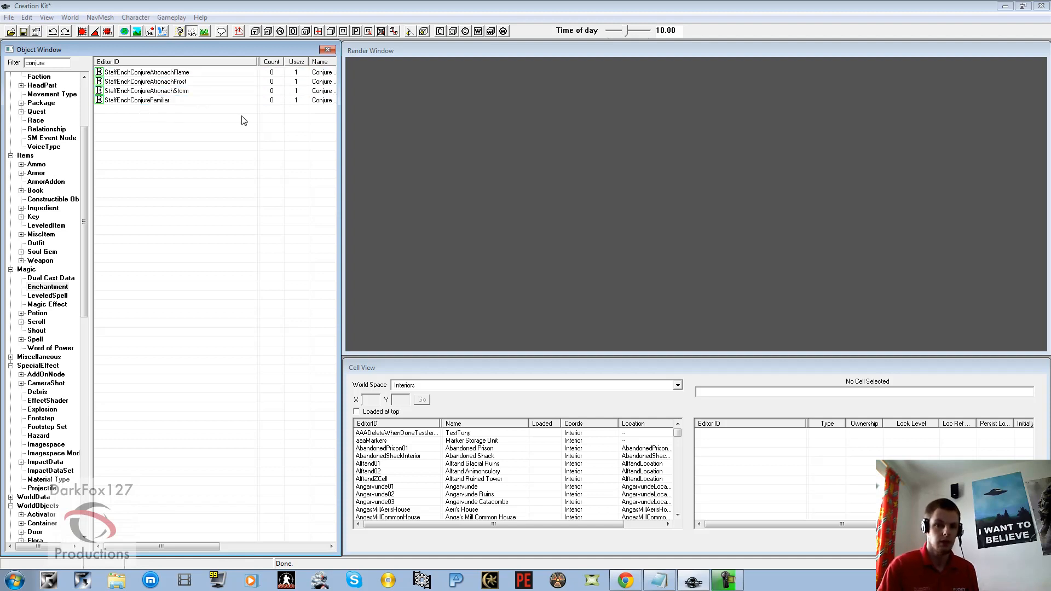
right_click(138, 102)
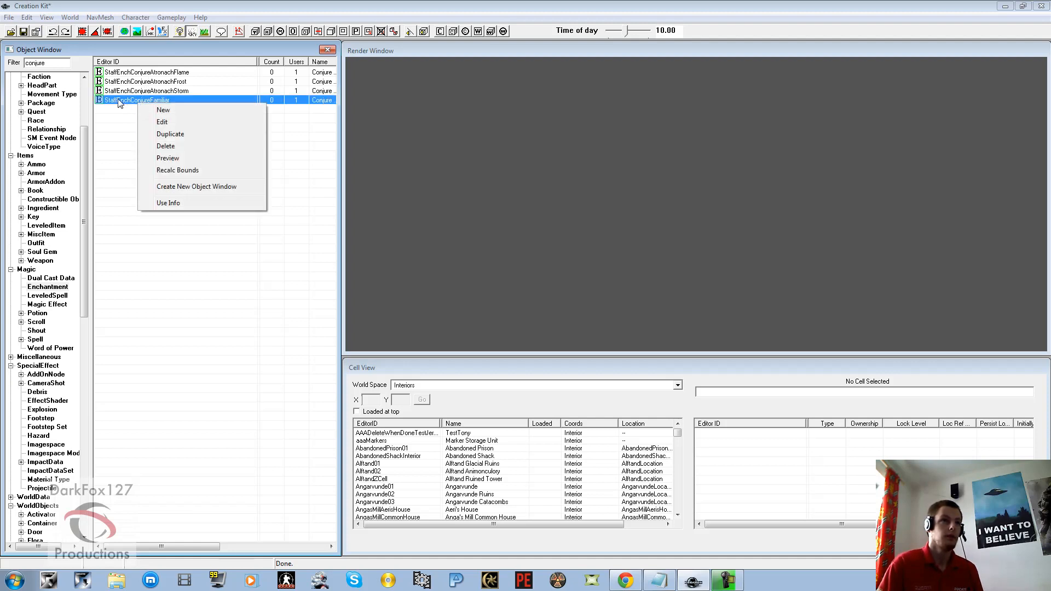
Duplicate the StaffEnchConjureAtronachFlame enchantment and open the duplicate for editing
right_click(145, 73)
click(167, 108)
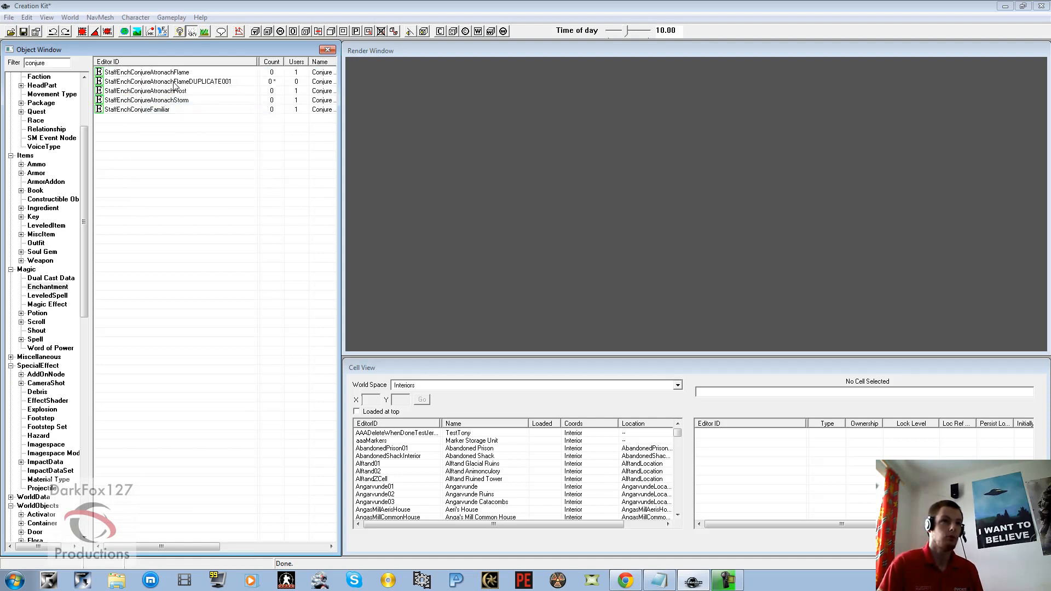
right_click(174, 82)
click(186, 102)
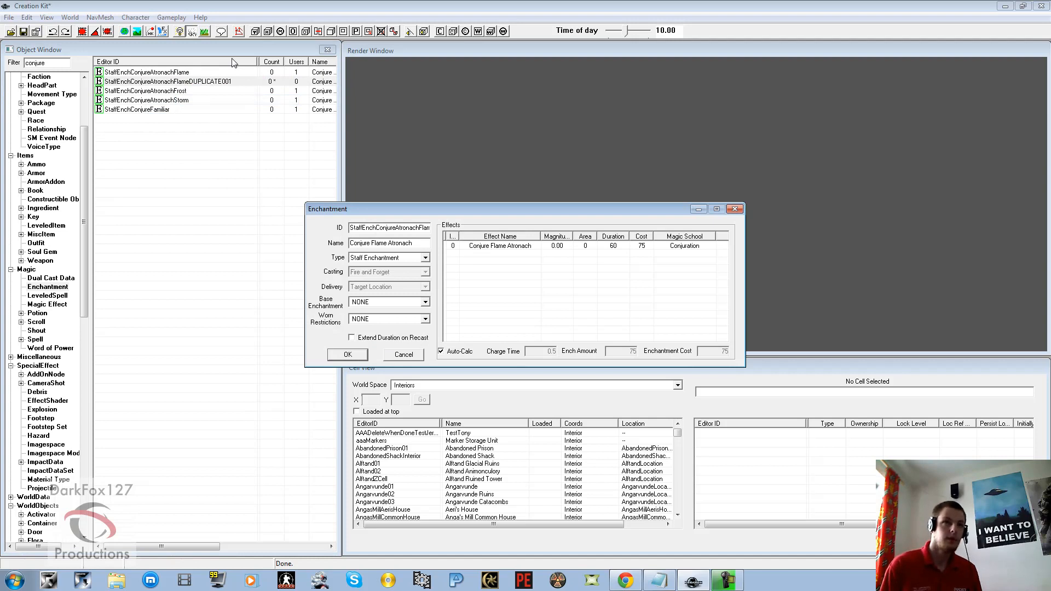
key(Tab)
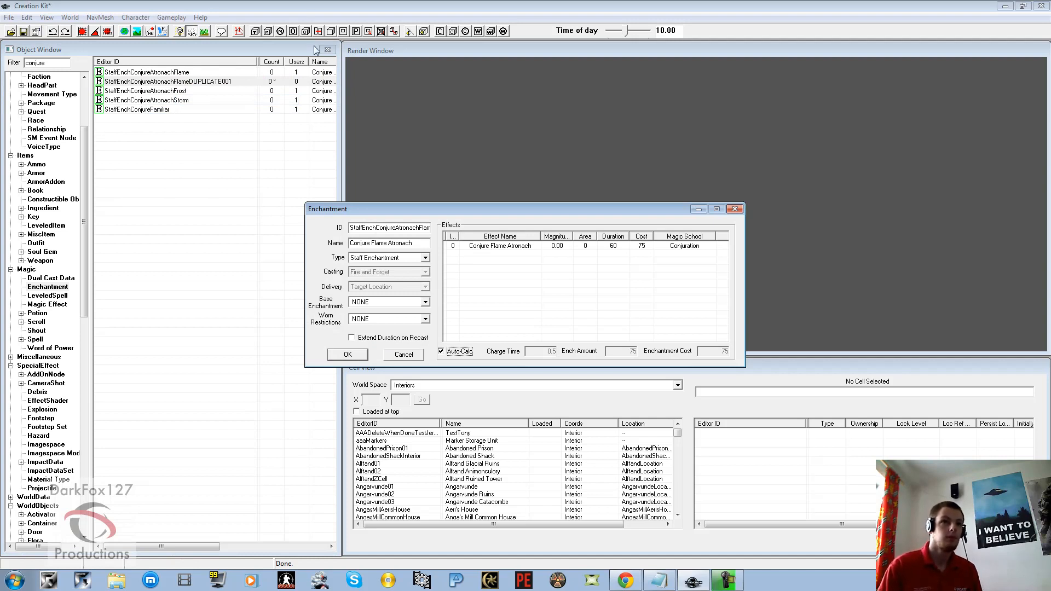
Set the enchantment's ID to StaffEnchConjureSpriggan and its name to "Conjure Spriggan", keeping the Staff Enchantment type
click(394, 229)
double_click(396, 227)
text(Conjure)
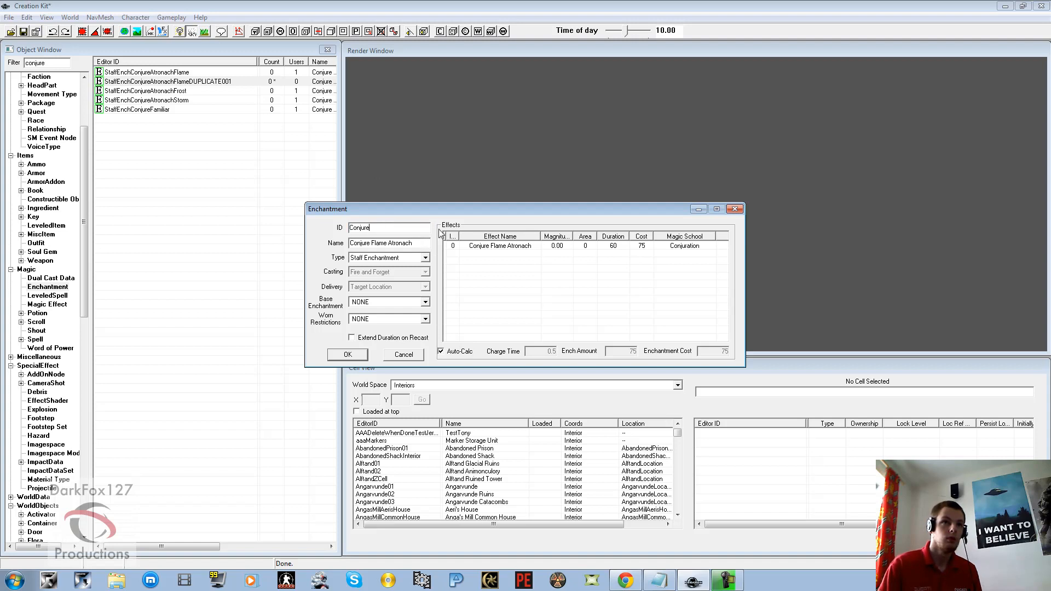
text(Spriggan)
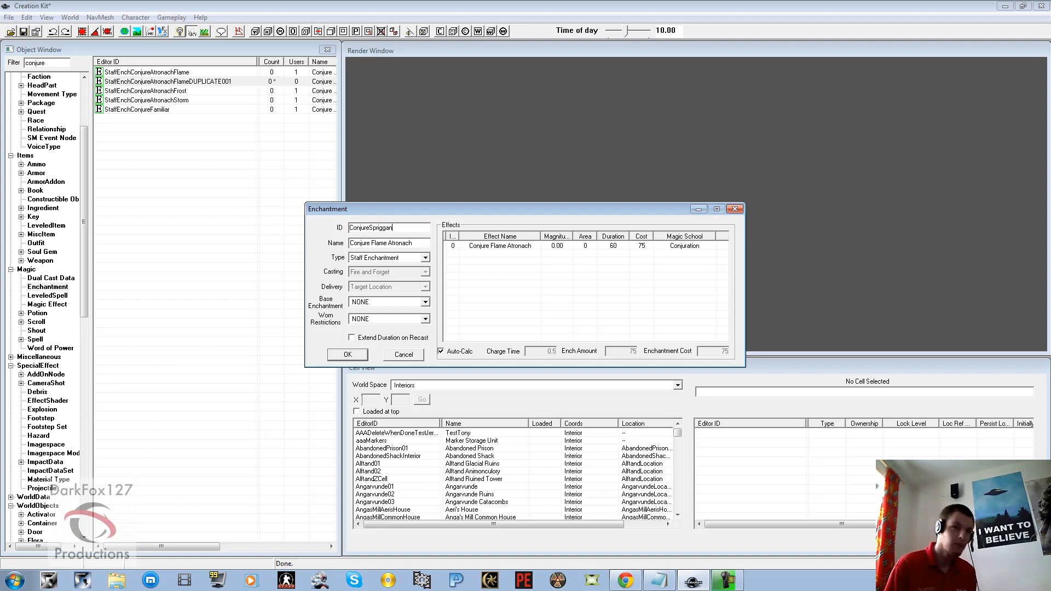
click(422, 245)
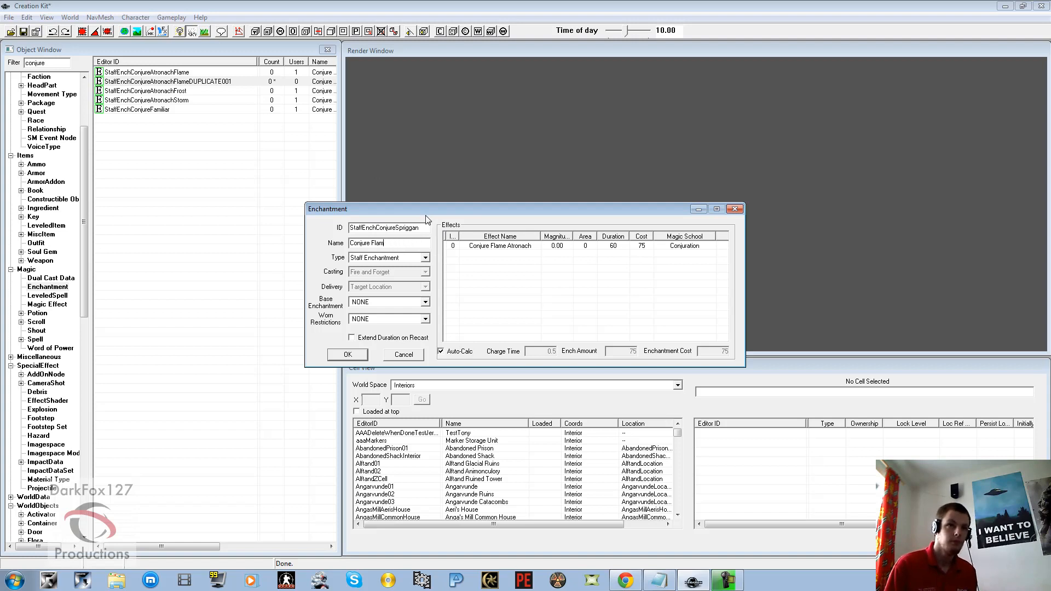
key(BackSpace)
key(BackSpace)
key(BackSpace)
text(Spri)
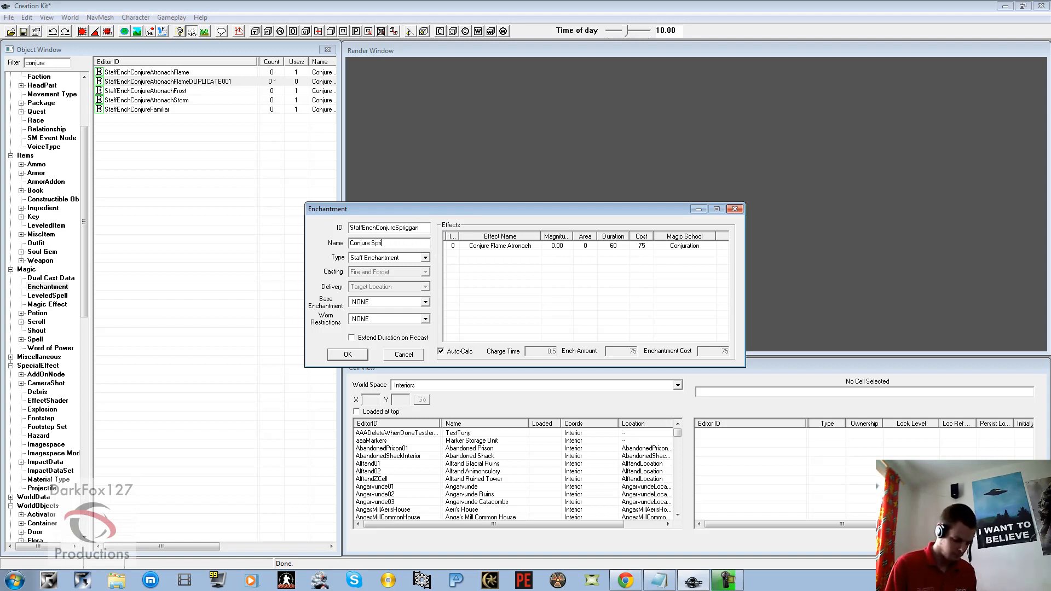
text(ggan)
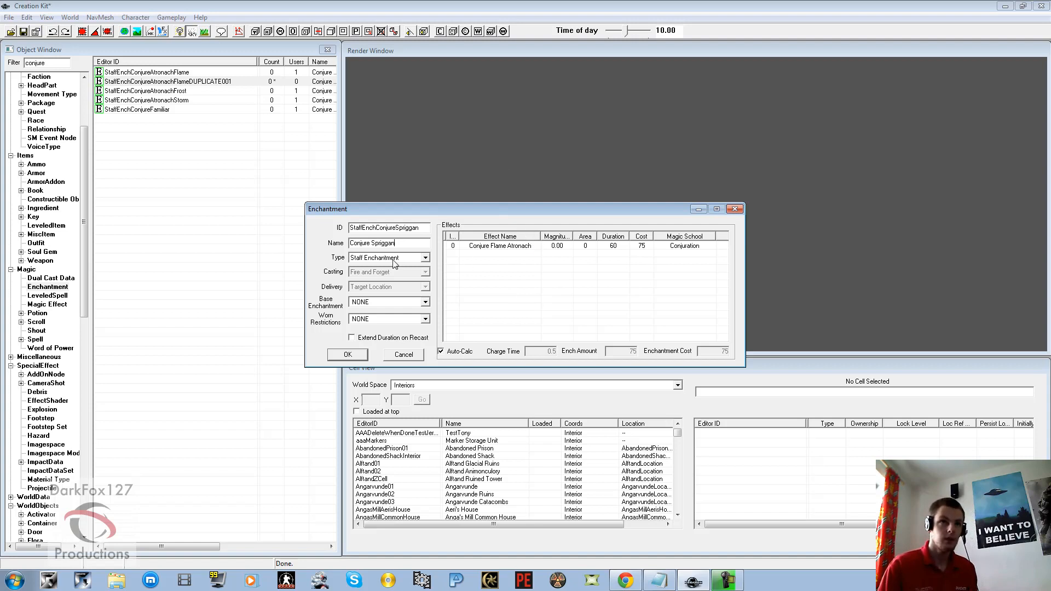
click(372, 258)
click(371, 259)
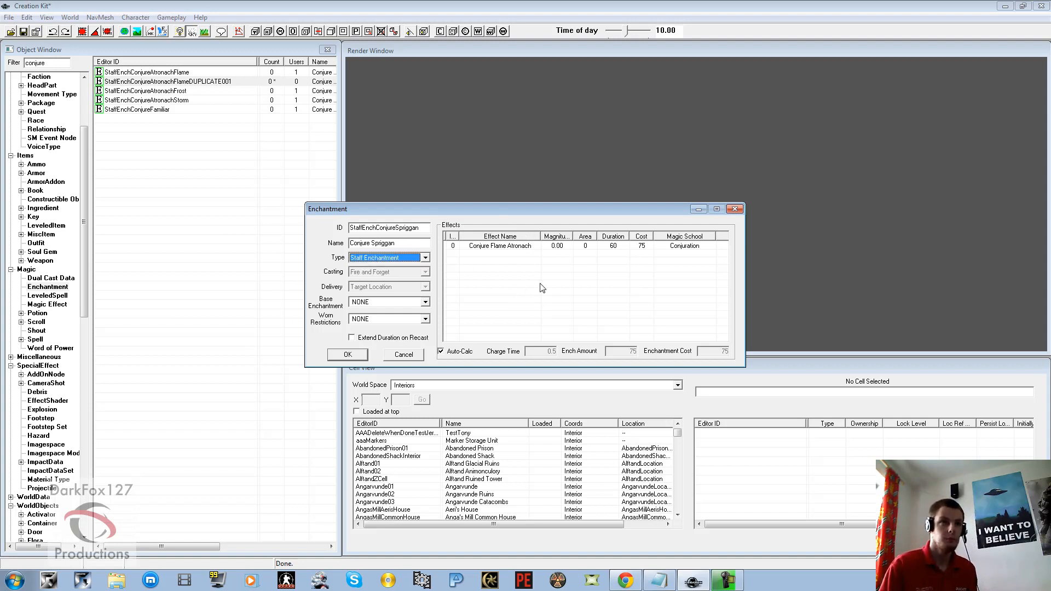
Delete the Conjure Flame Atronach effect from the staff enchantment
click(514, 247)
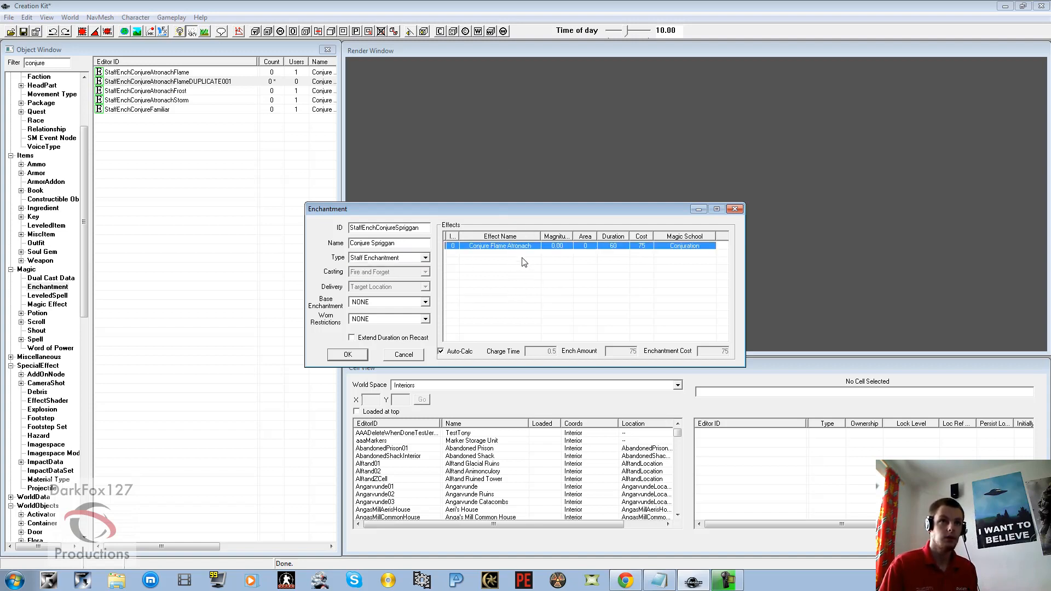
key(Delete)
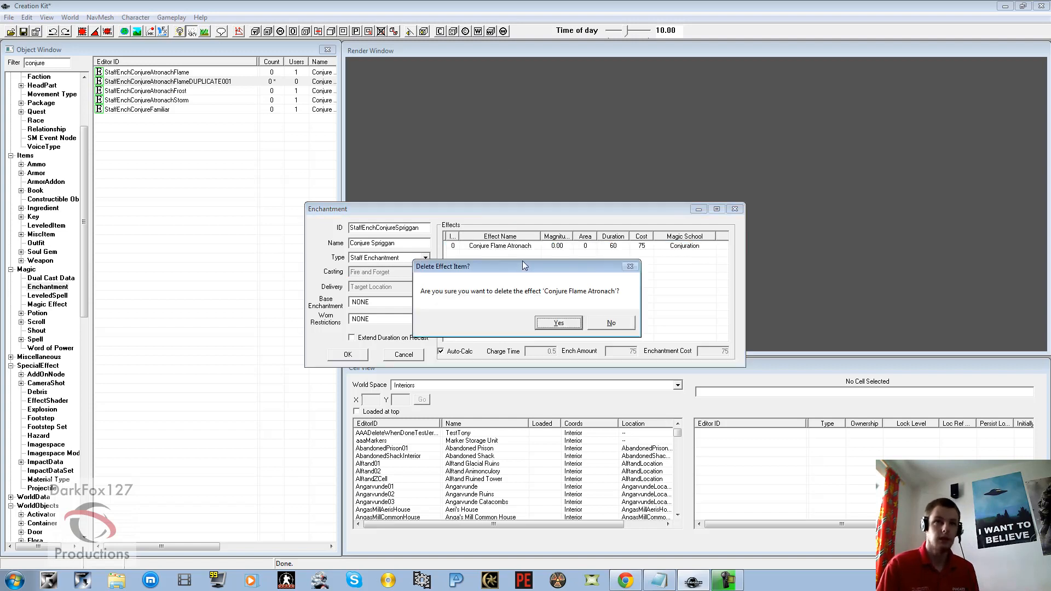
key(Return)
Add a new effect to the staff enchantment using SummonSprigganEffect with a duration of 60 seconds
right_click(521, 273)
click(545, 279)
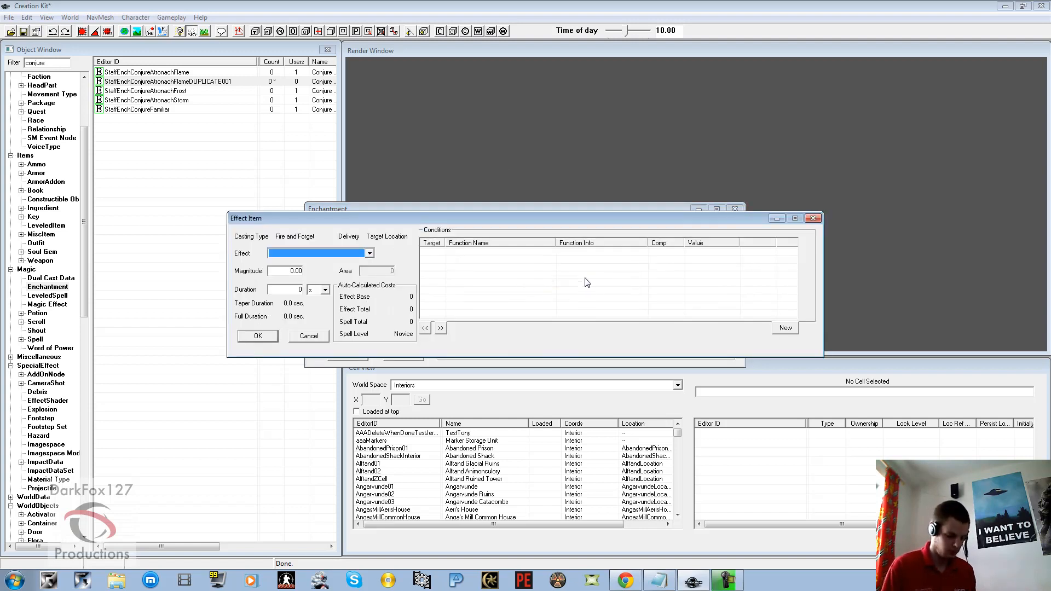
text(summondr)
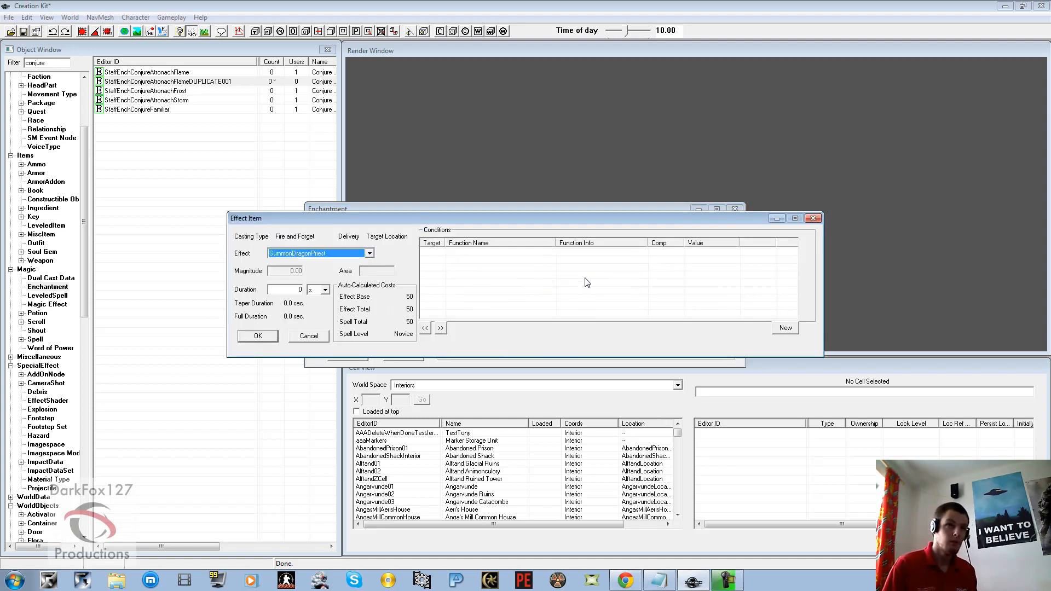
key(Down)
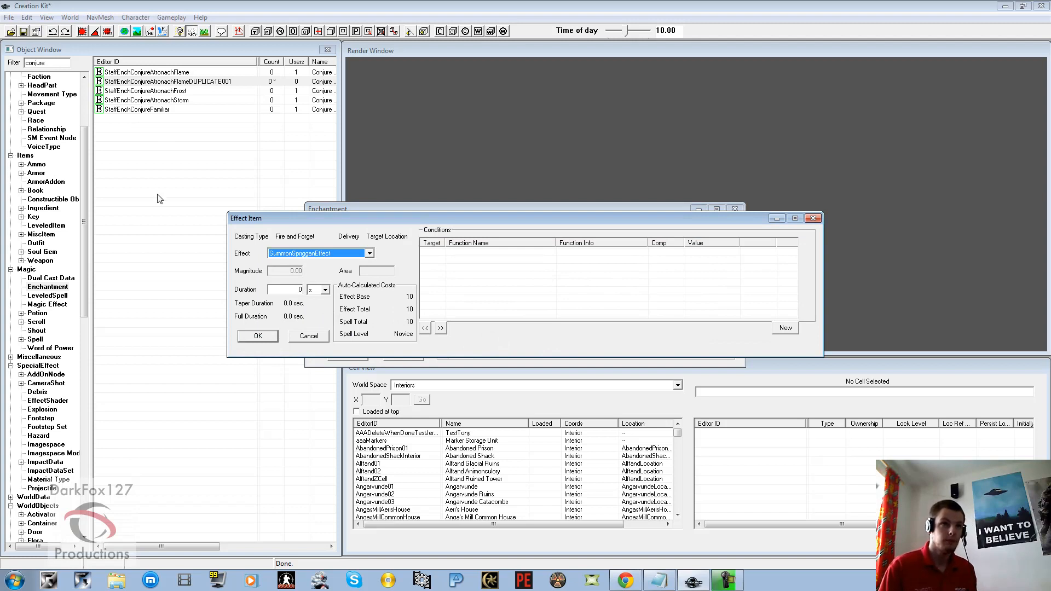
click(299, 289)
text(60)
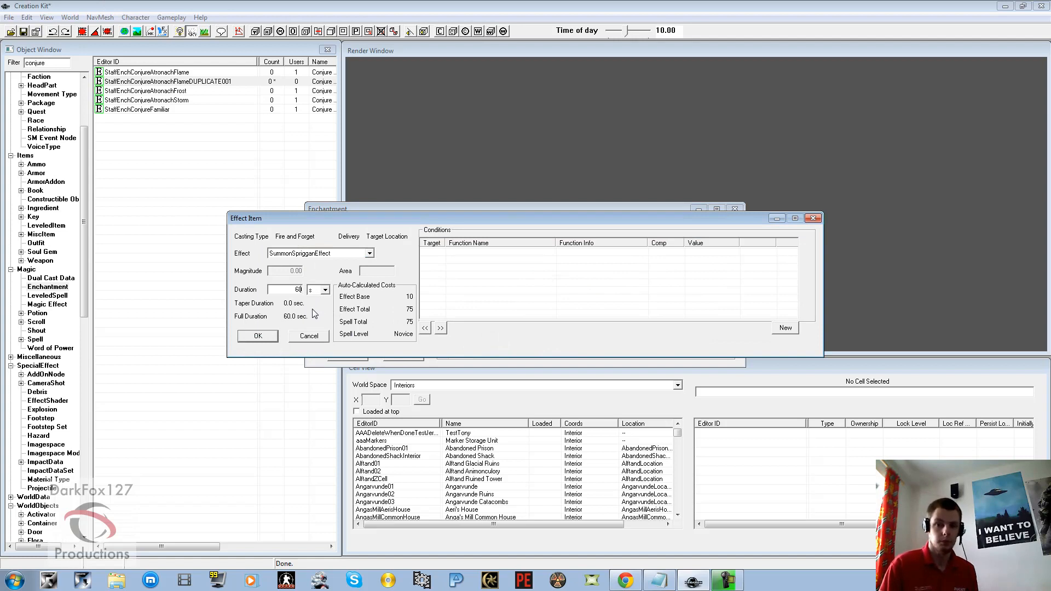
click(255, 336)
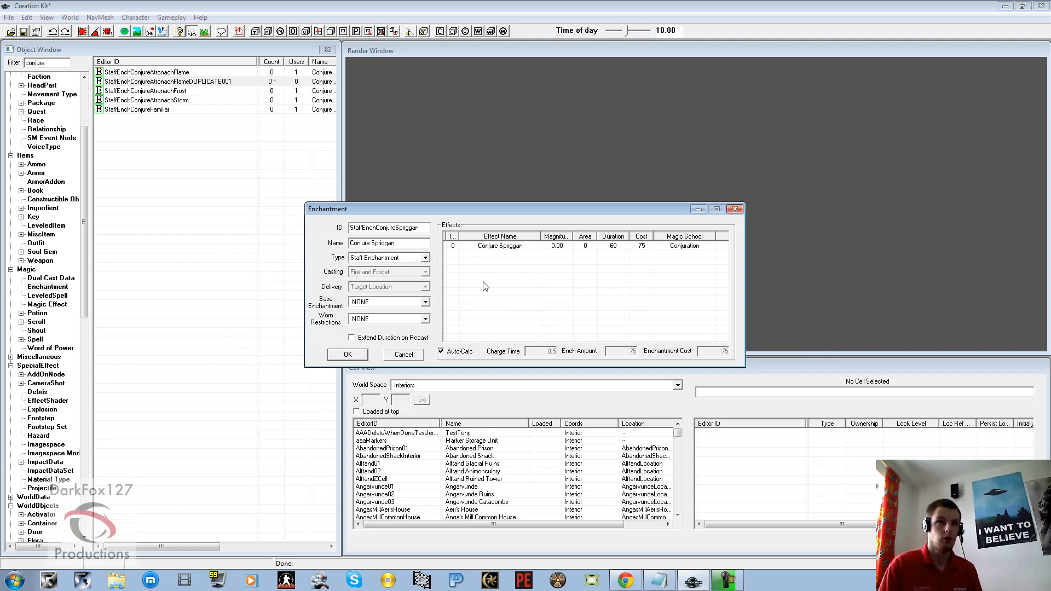
Try manual charge time and cost entry for the staff enchantment, and restore automatic calculation
click(450, 352)
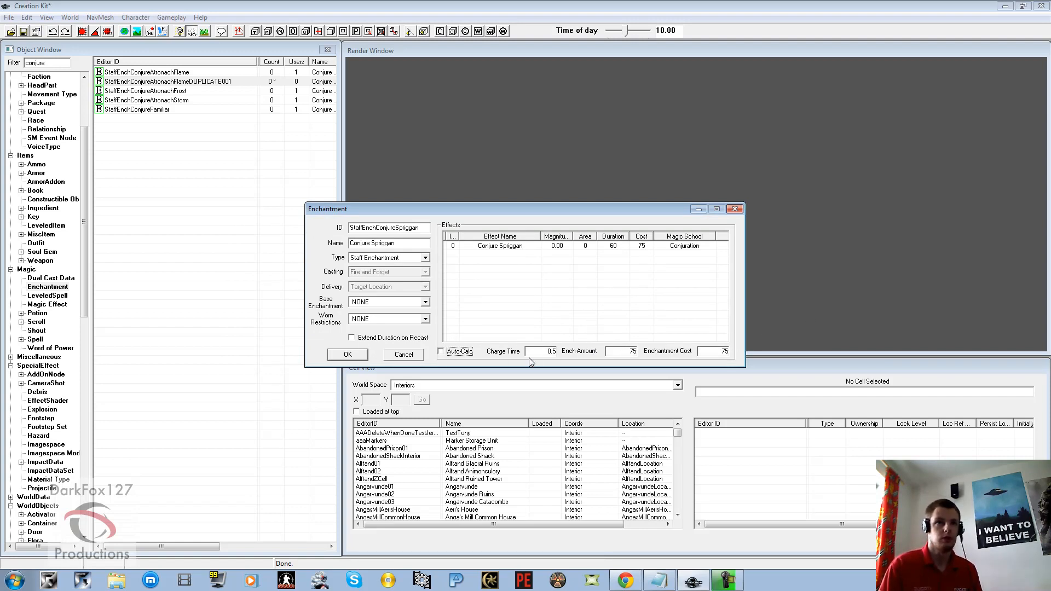
click(459, 352)
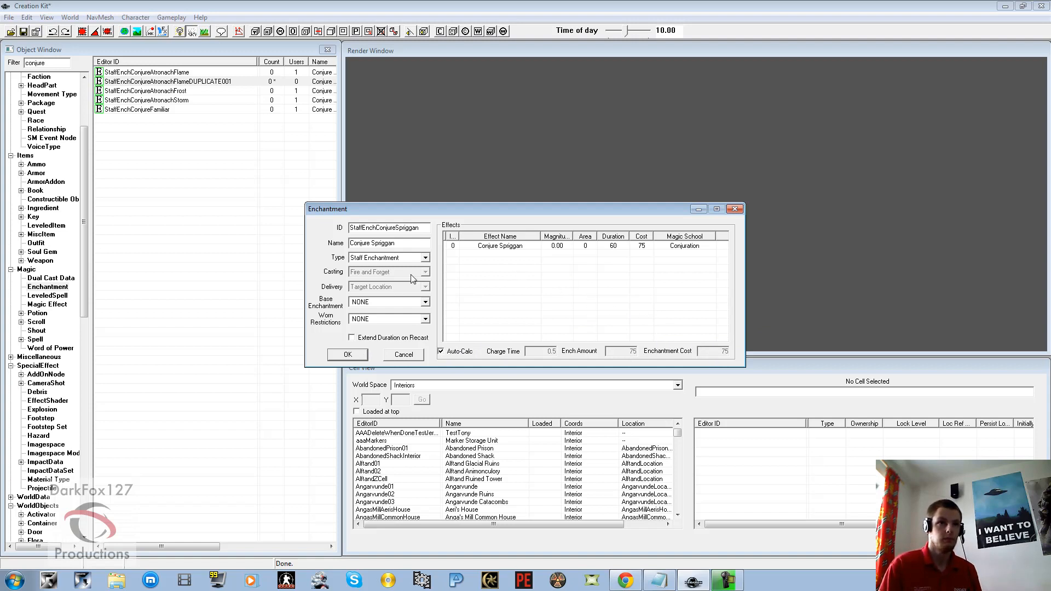
click(347, 356)
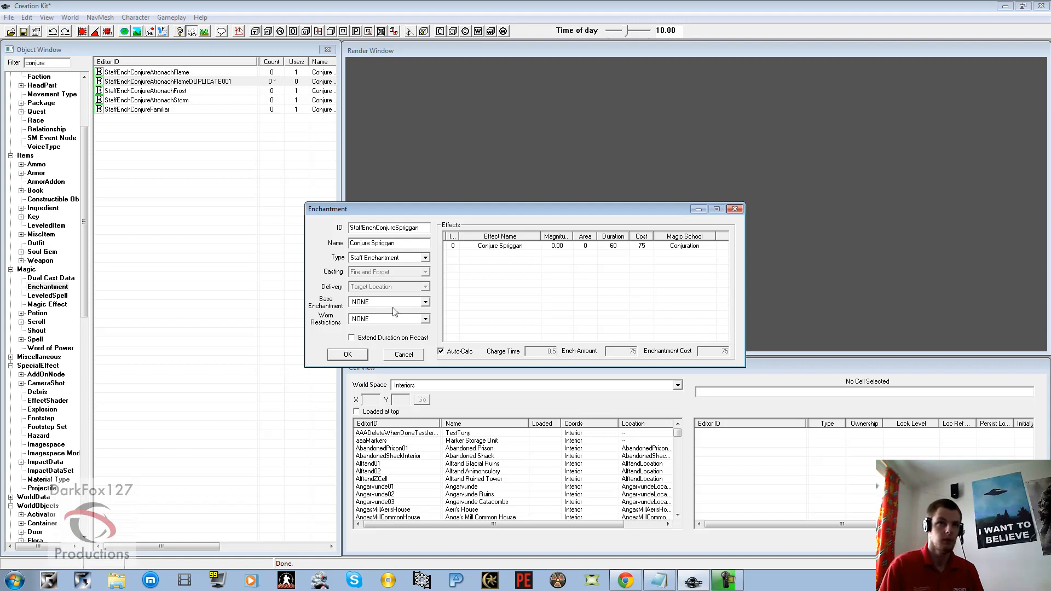
Save the staff enchantment under its new ID StaffEnchConjureSpriggan, renaming the duplicate instead of creating a new form
click(359, 360)
click(617, 336)
click(558, 327)
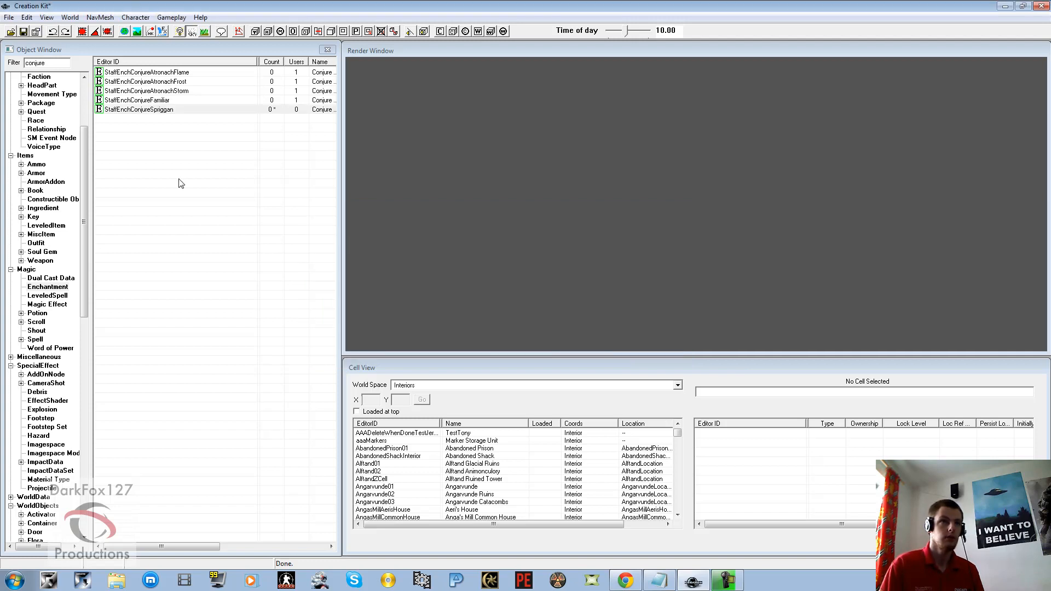
Preview the SpellTomeConjureFlameAtronach book model among the conjure books, rotating it to see the cover
scroll(77, 164, up, 4)
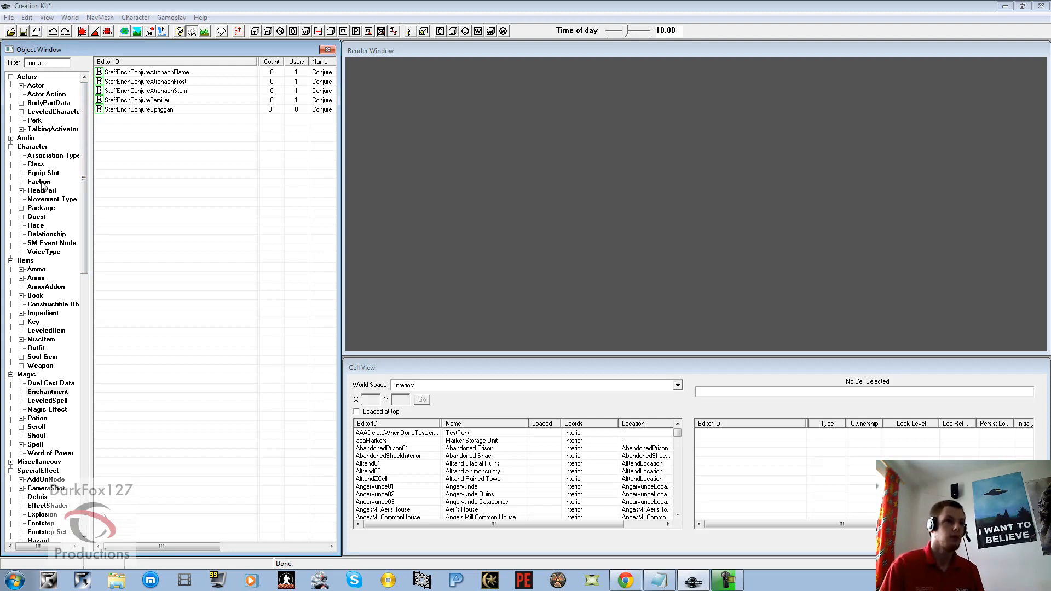
click(35, 296)
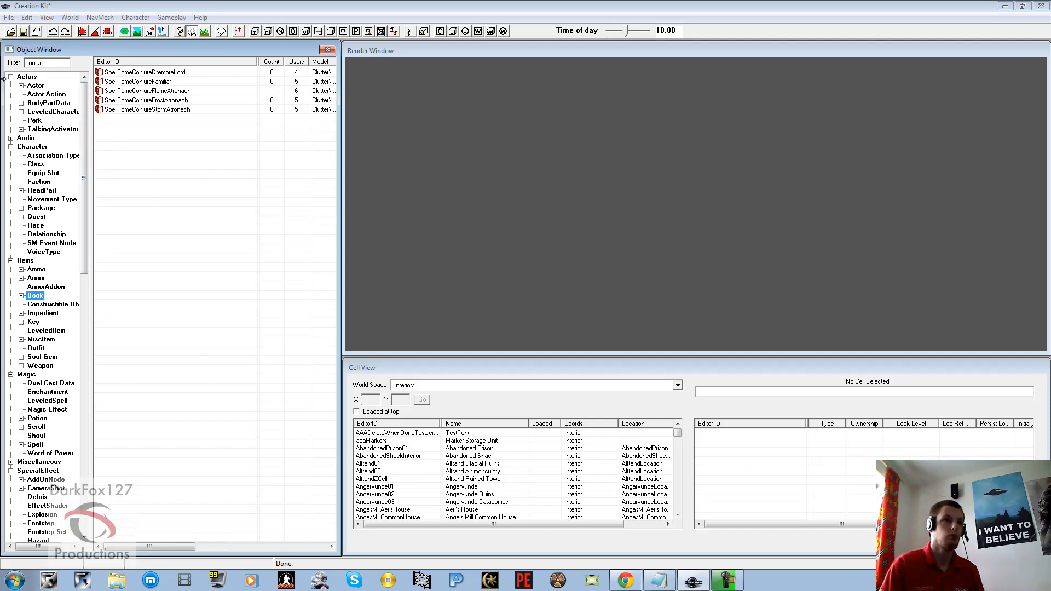
click(170, 90)
right_click(172, 91)
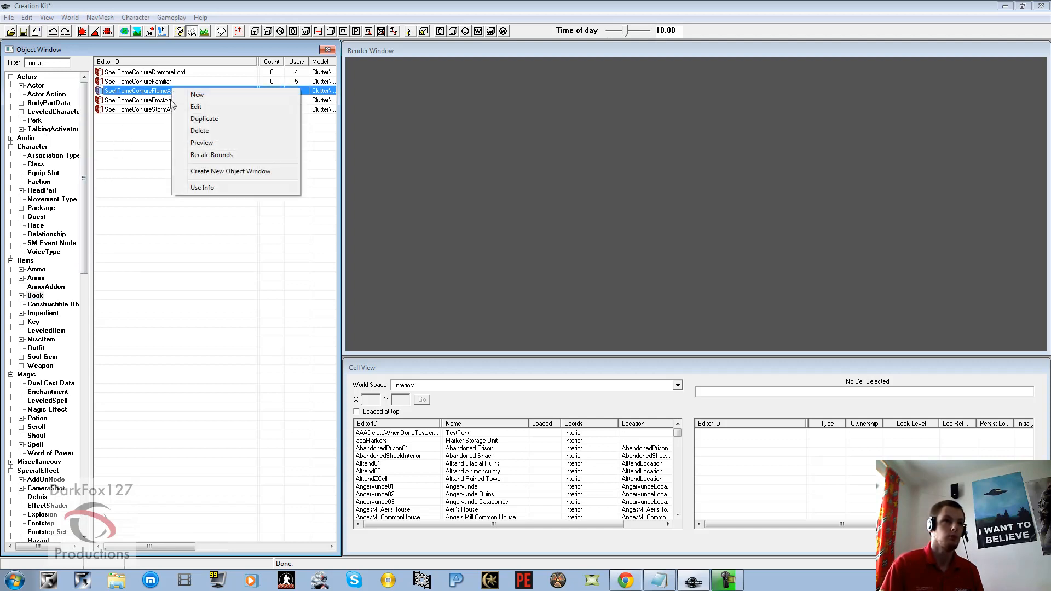
click(202, 143)
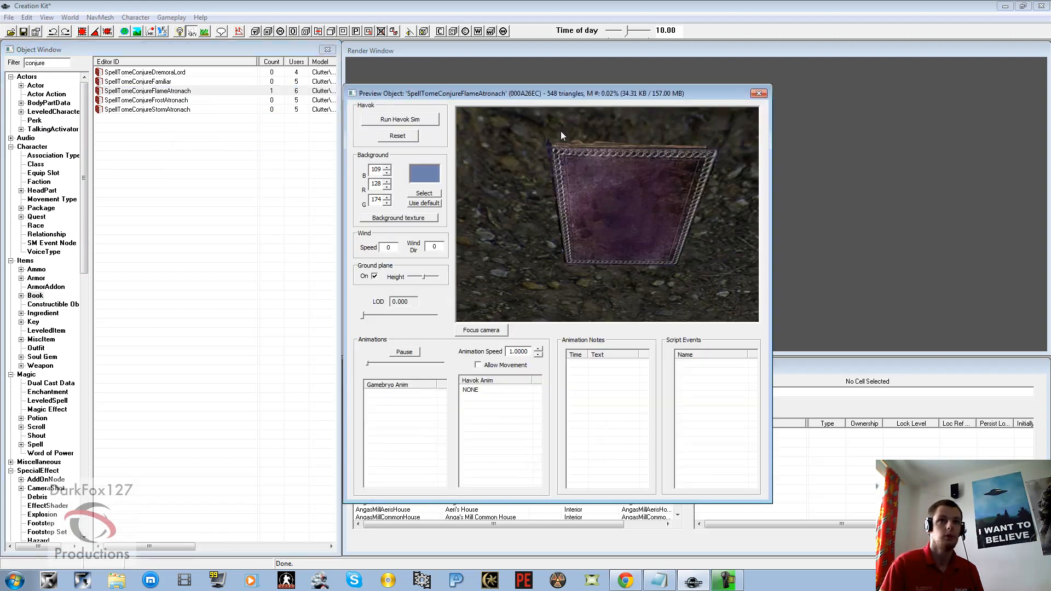
drag(567, 193, 501, 211)
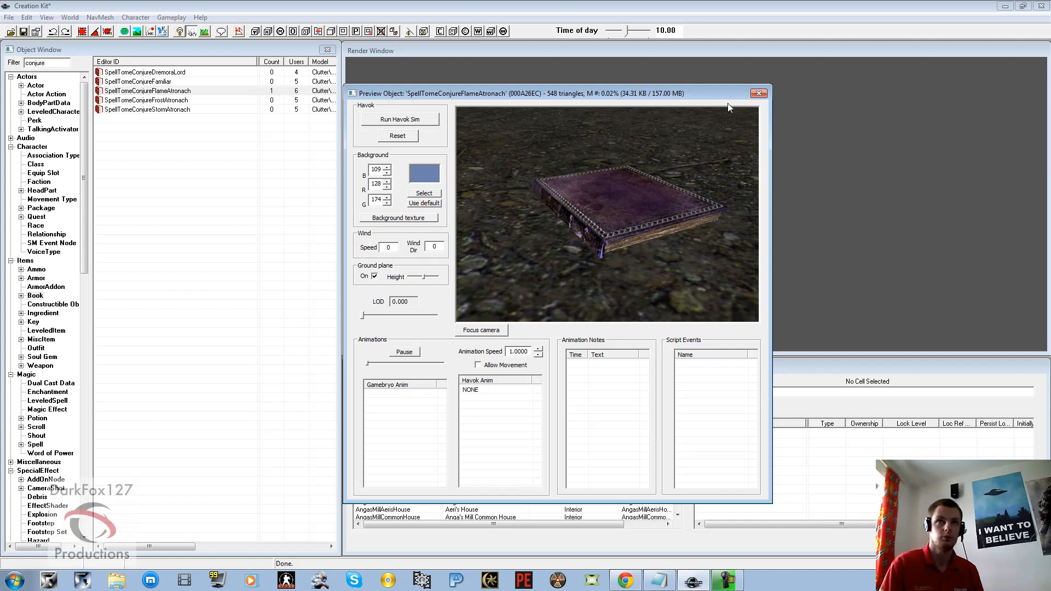
click(759, 93)
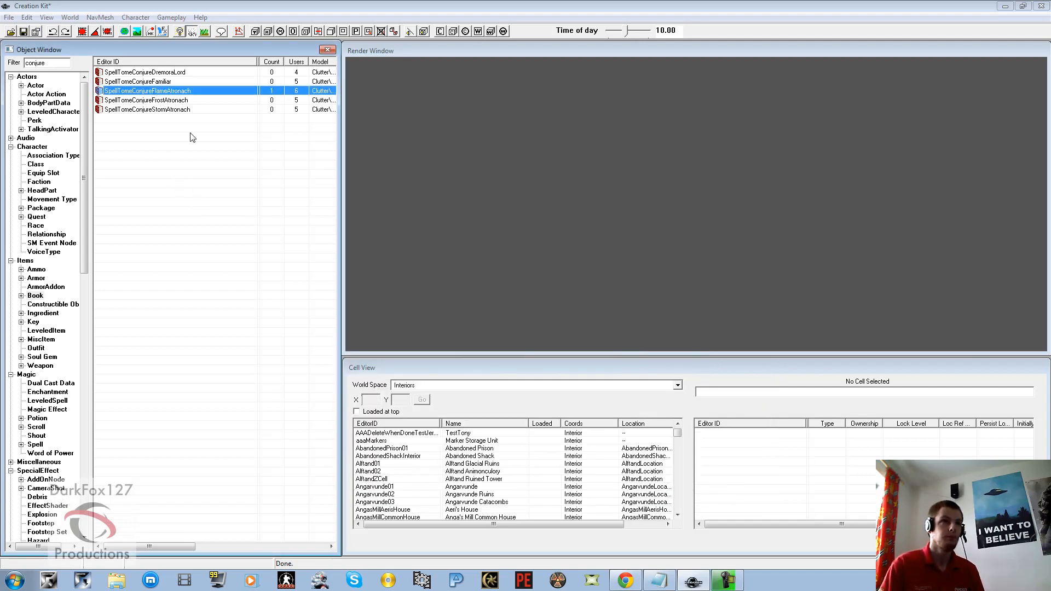
Review the properties of the SpellTomeConjureFlameAtronach book and close them without changes
key(Return)
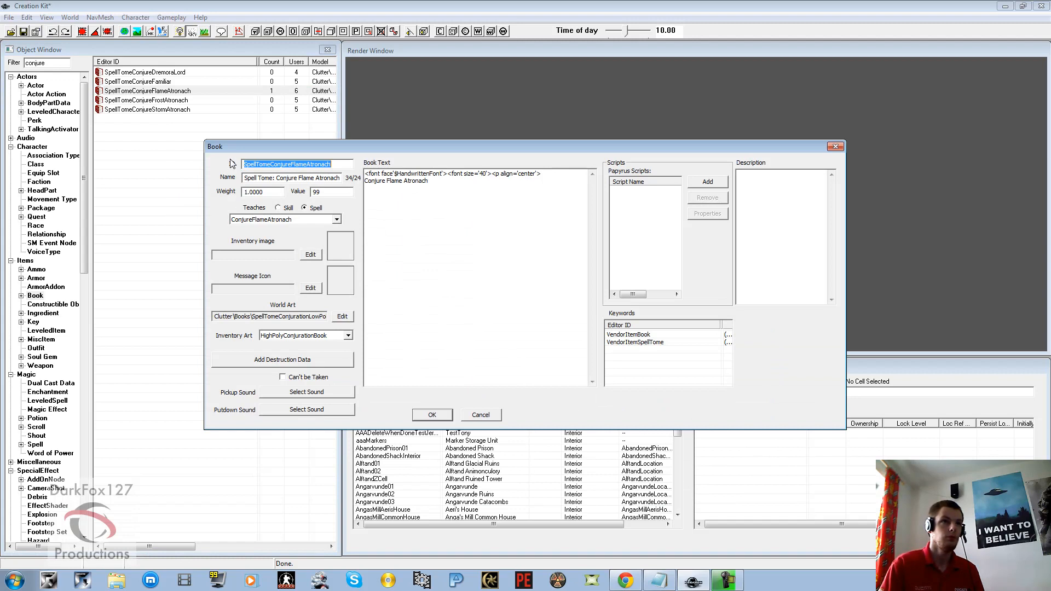
click(338, 167)
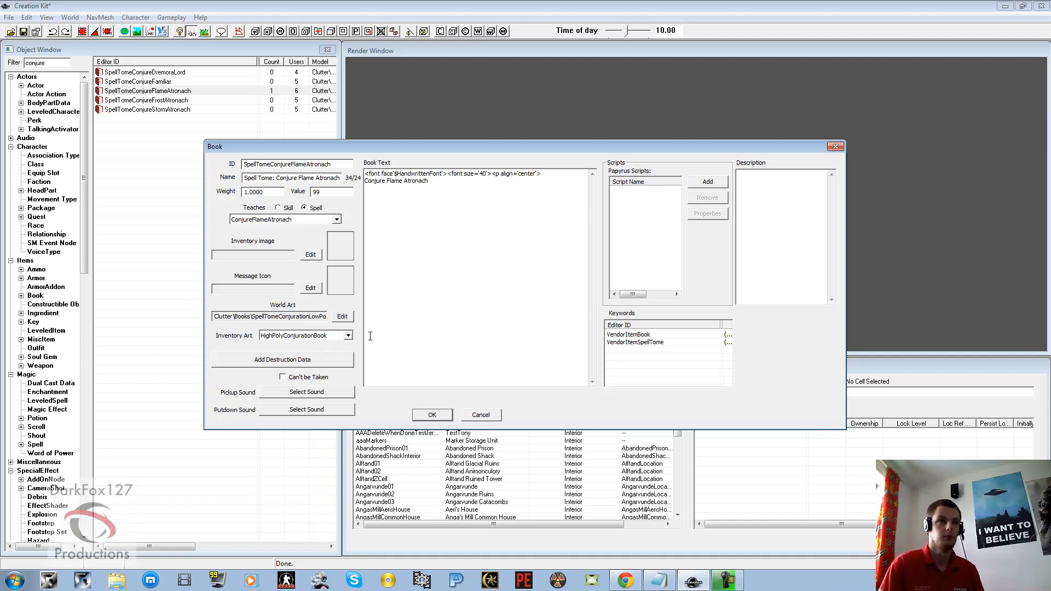
click(465, 417)
Duplicate the SpellTomeConjureFlameAtronach book and open the copy for editing
right_click(177, 91)
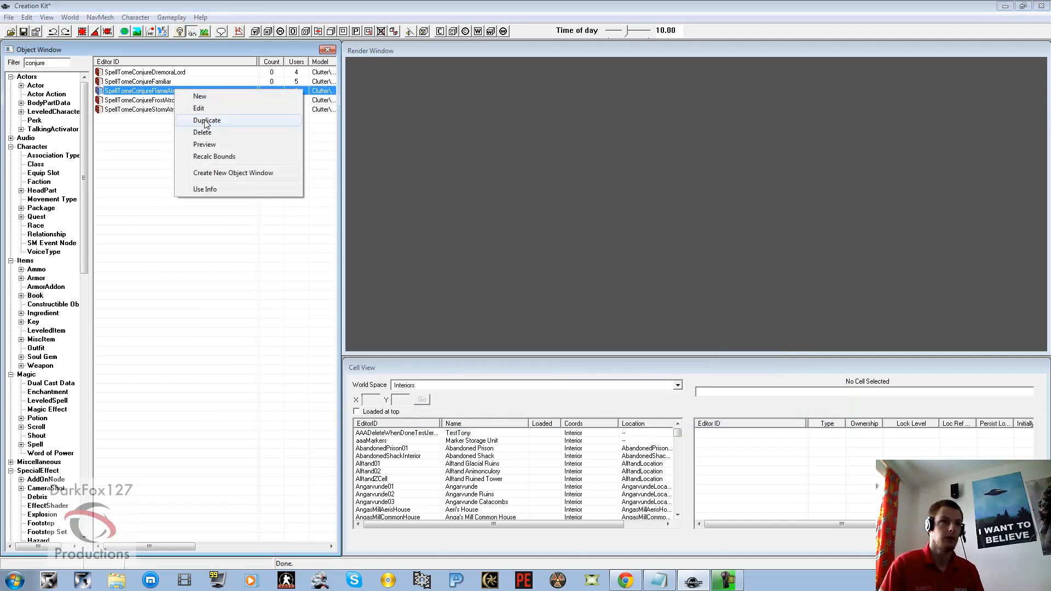
click(203, 120)
right_click(180, 102)
click(198, 108)
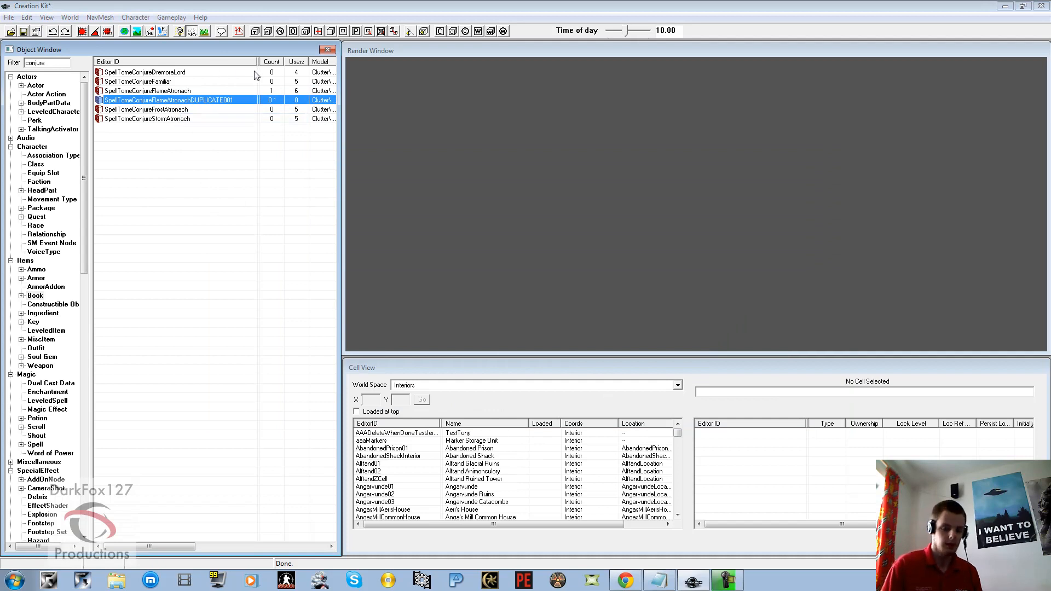
Set the duplicated spell tome's ID to SpellTomeConjureSpriggan
key(End)
key(BackSpace)
key(BackSpace)
key(BackSpace)
key(BackSpace)
key(BackSpace)
key(BackSpace)
key(BackSpace)
key(BackSpace)
key(BackSpace)
key(BackSpace)
key(BackSpace)
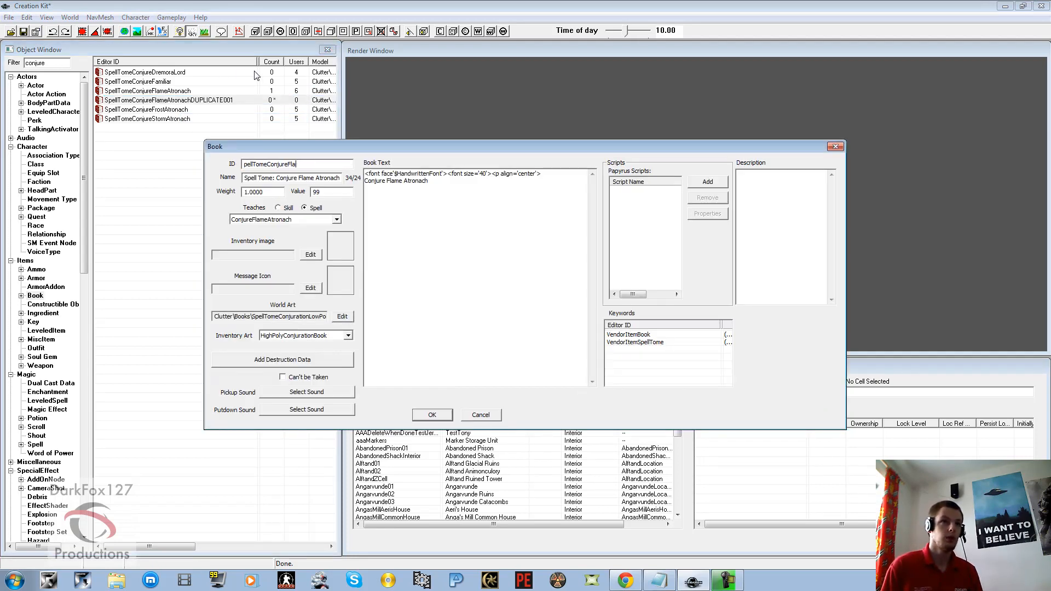
text(Spriggan)
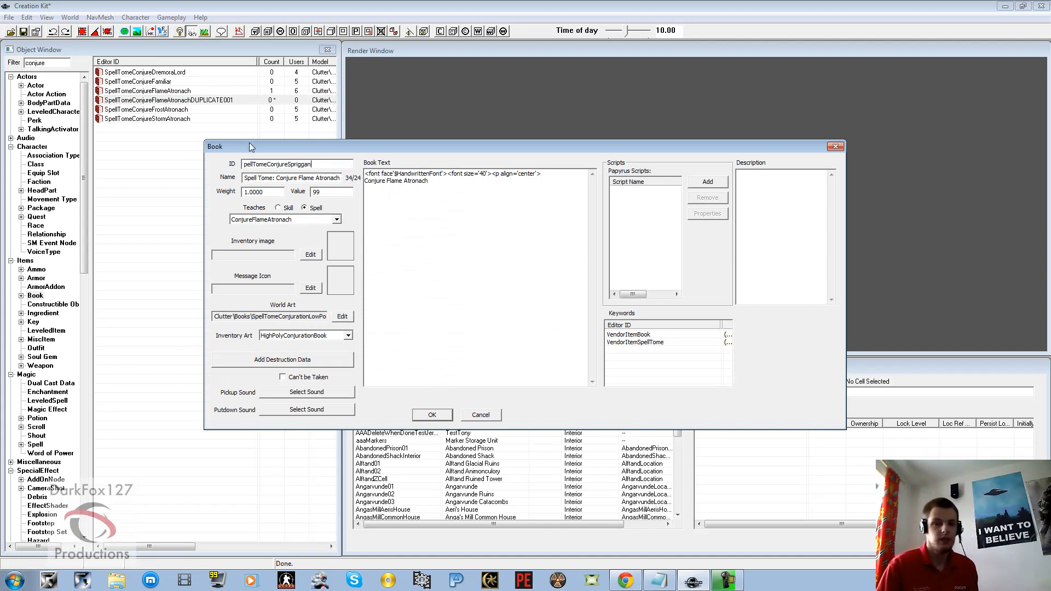
Replace "Flame Atronach" in the book text with "Spriggan" and ignore all spelling suggestions
click(444, 187)
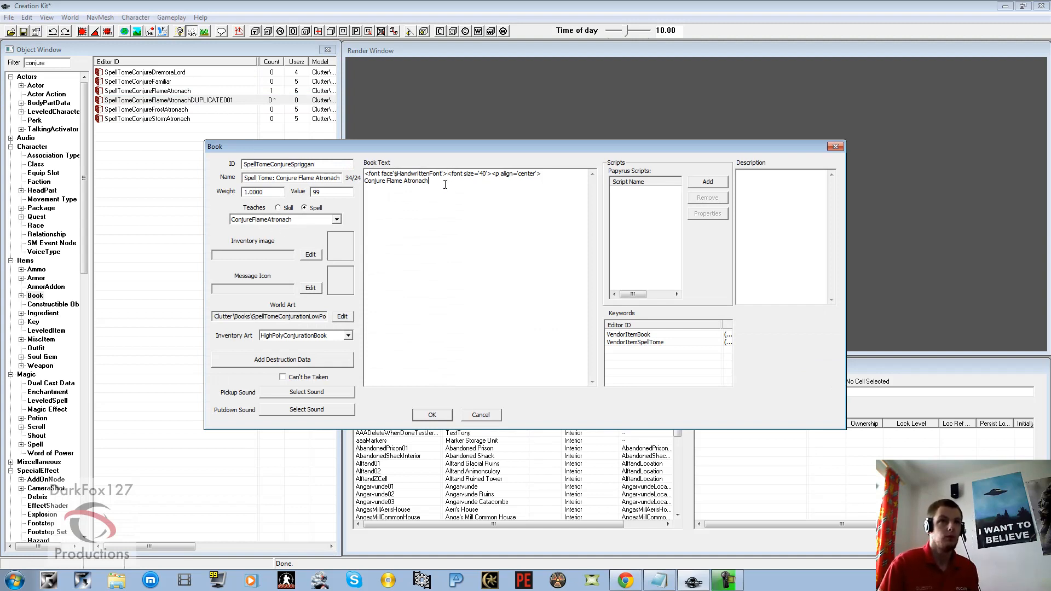
drag(445, 185, 387, 188)
text(Spriggan)
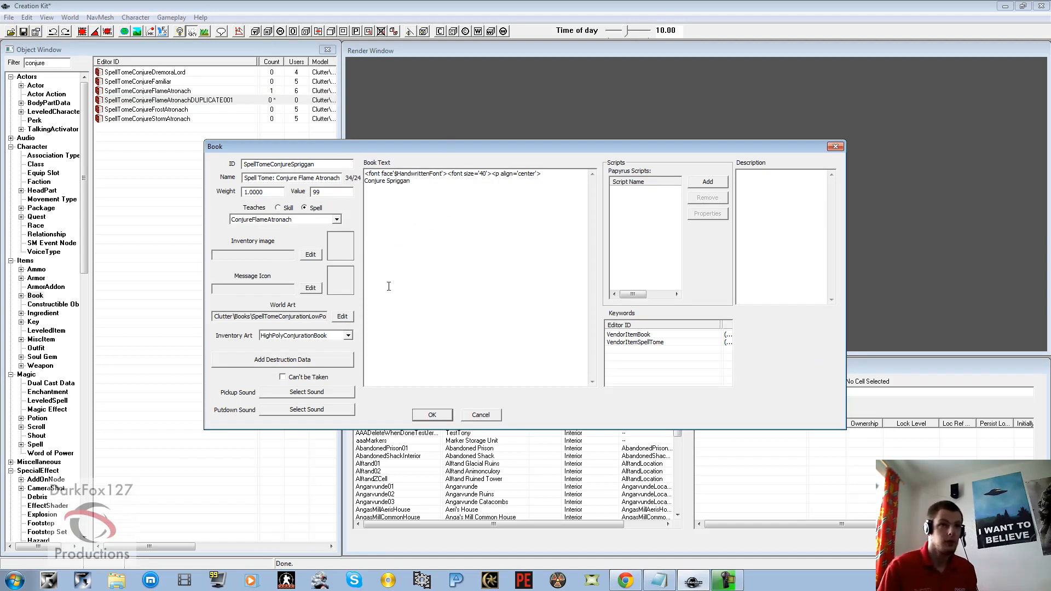
click(339, 192)
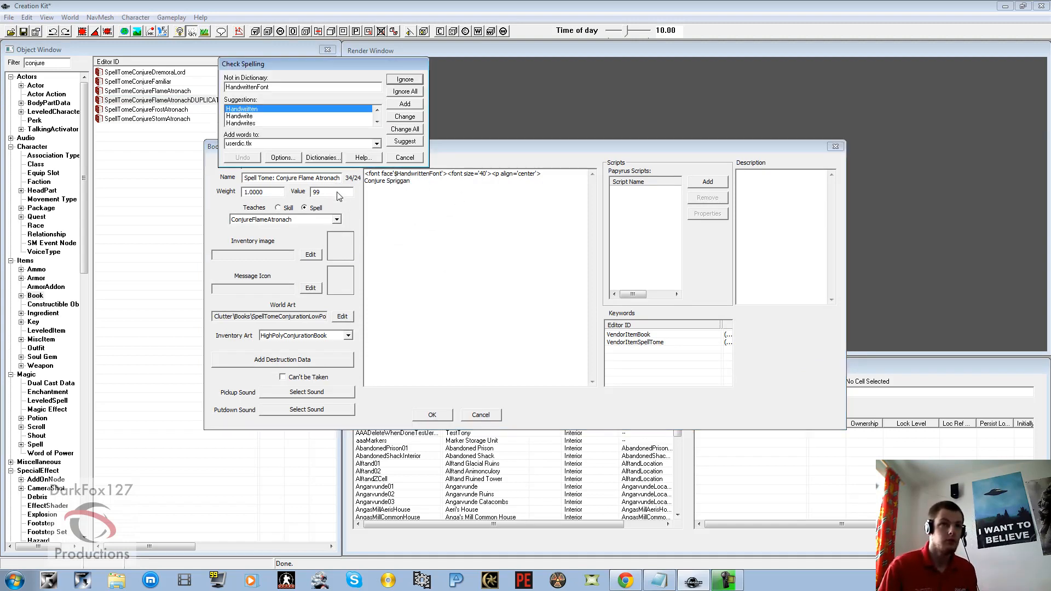
click(391, 94)
click(392, 95)
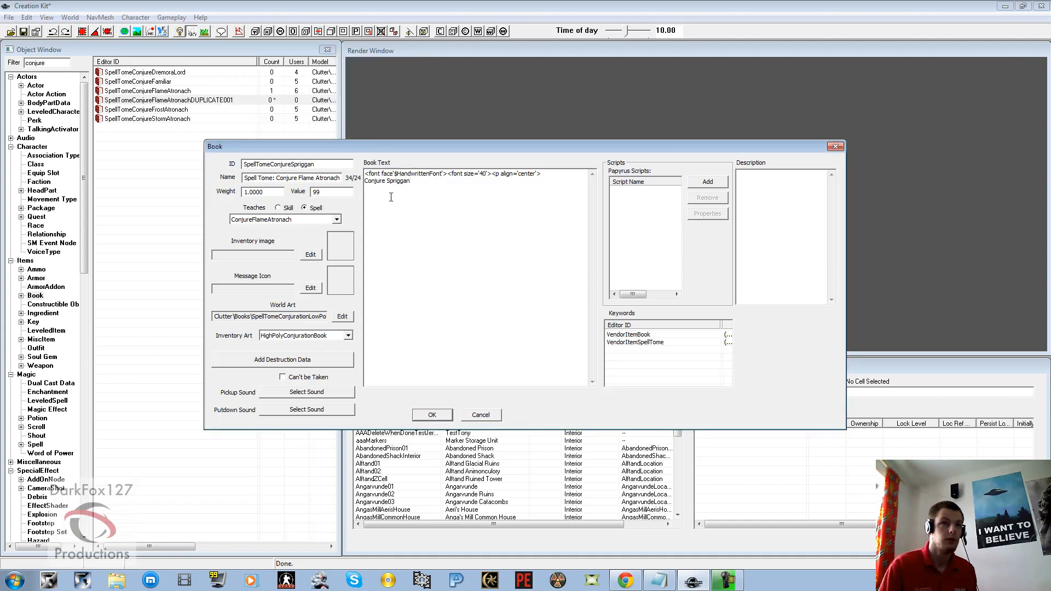
Set the spell tome's value to 120 and its weight to 0
drag(340, 195, 247, 192)
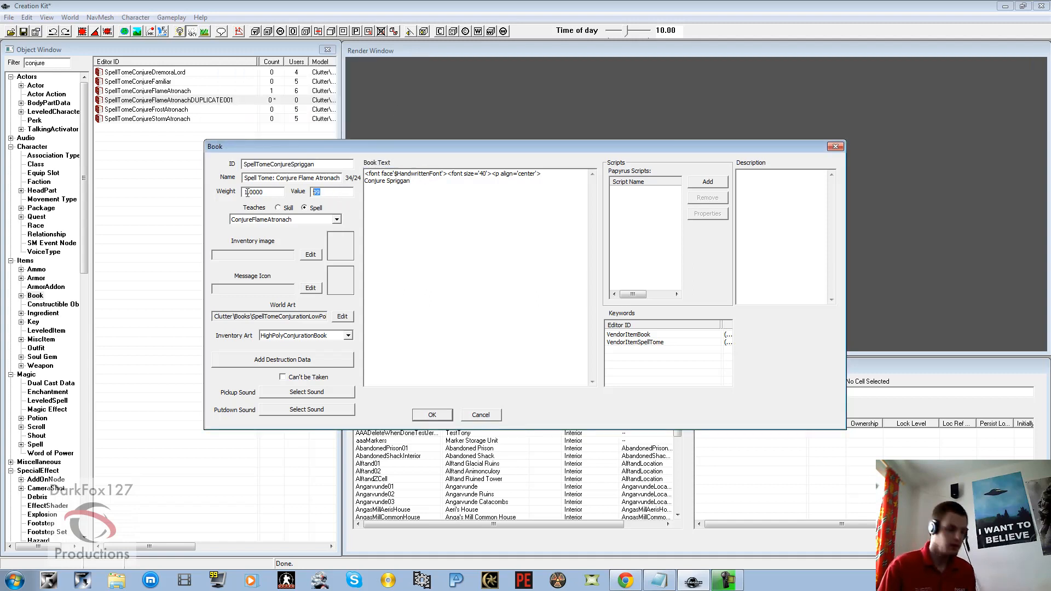
text(120)
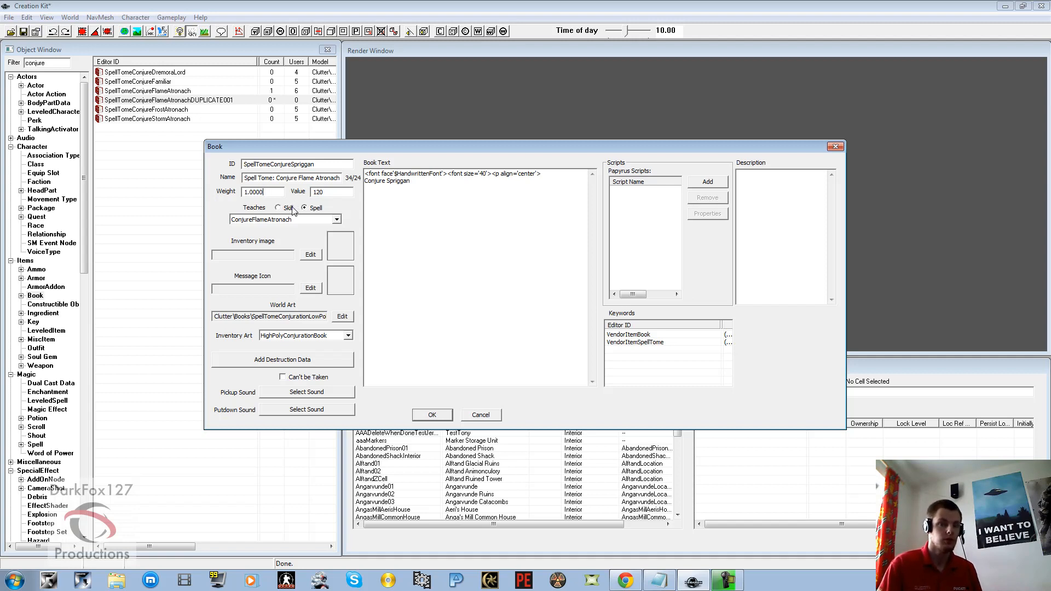
double_click(319, 192)
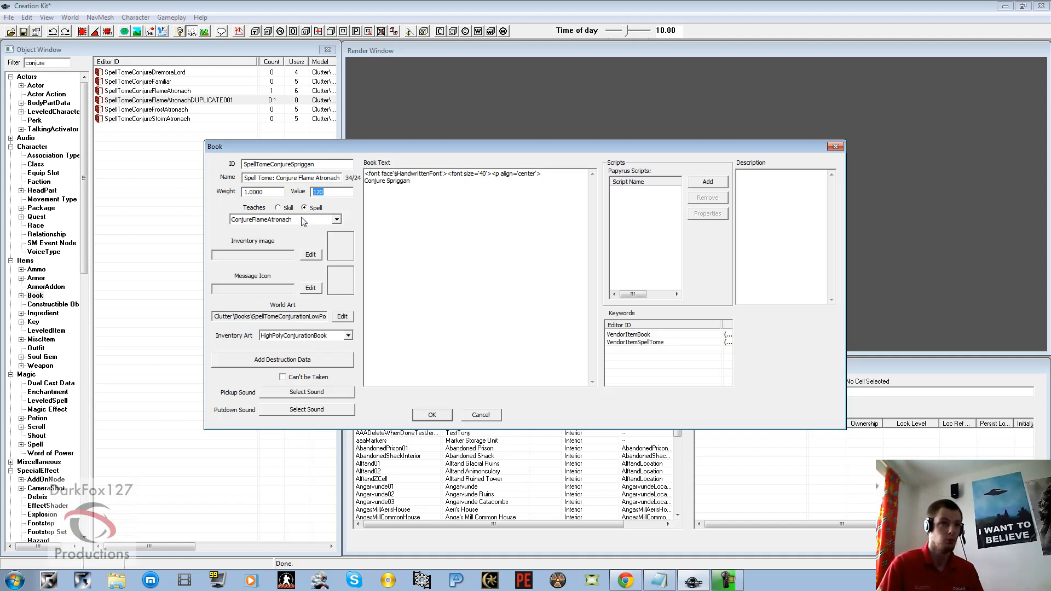
click(277, 194)
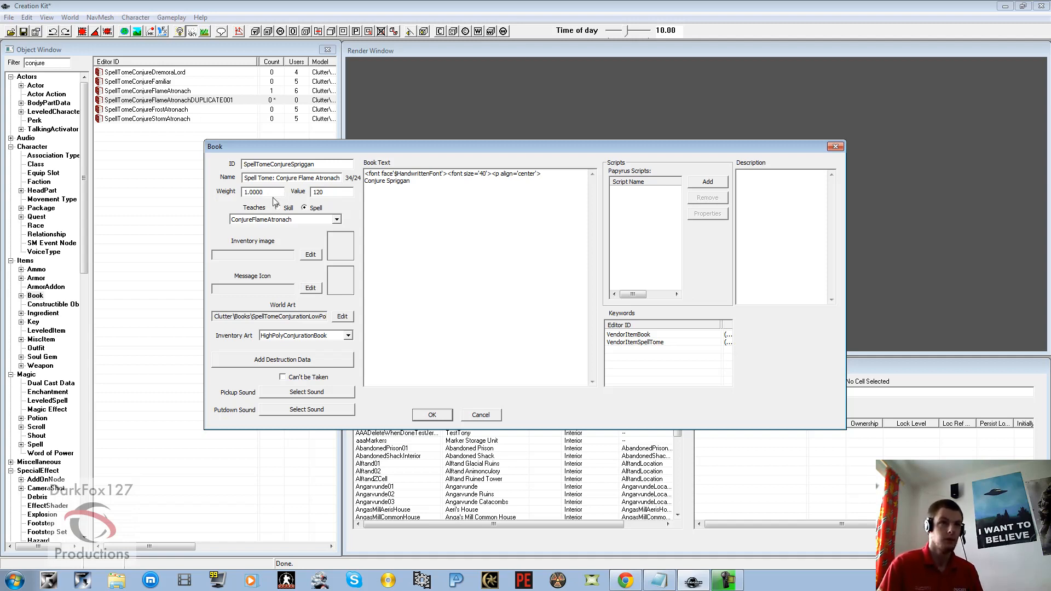
double_click(265, 193)
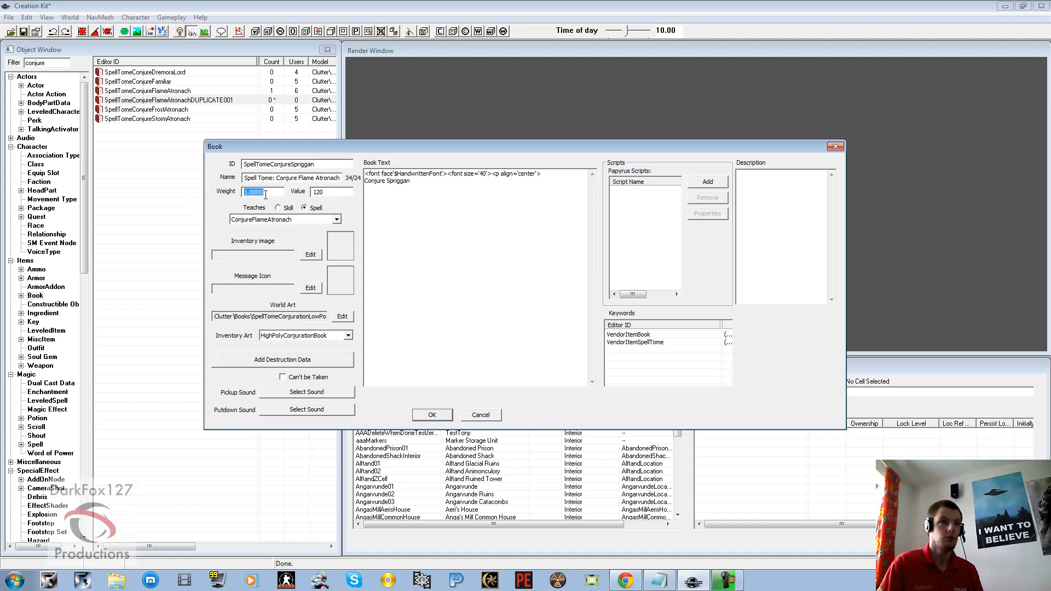
text(0)
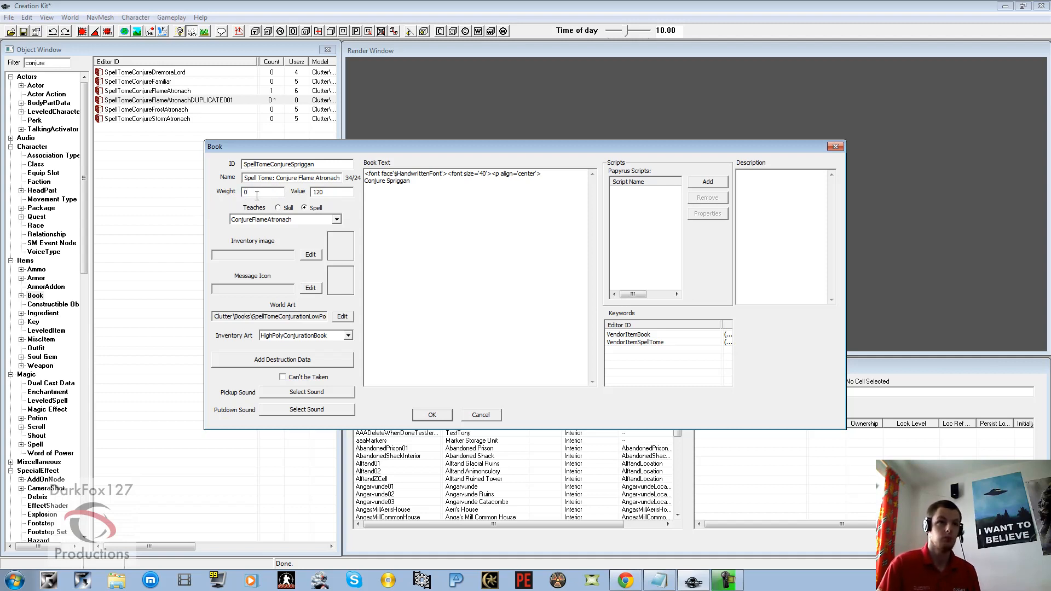
Make the spell tome teach the ConjureSpriggan spell
click(284, 219)
scroll(266, 256, down, 3)
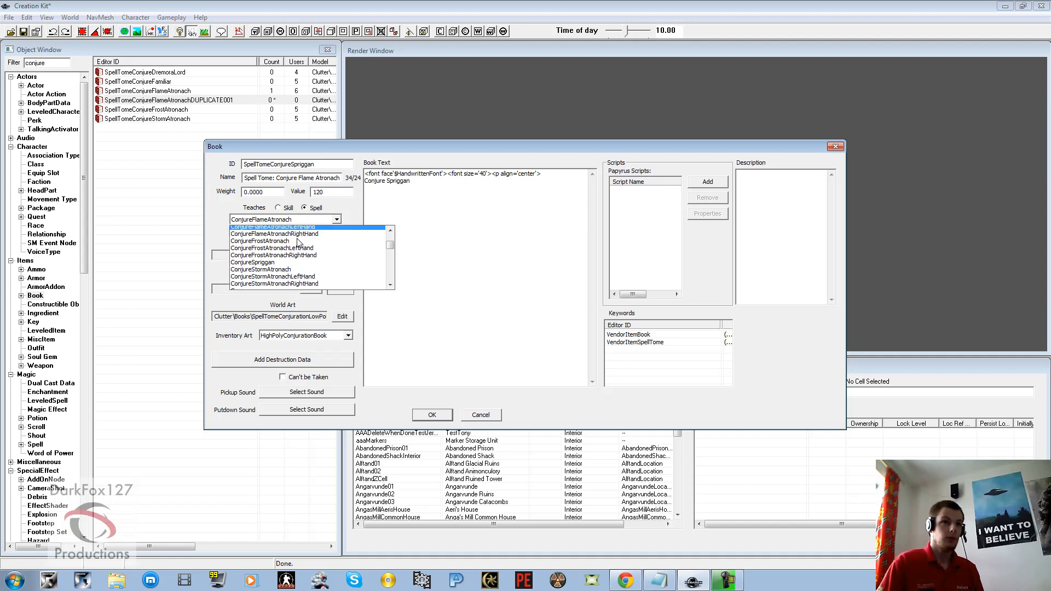
click(265, 251)
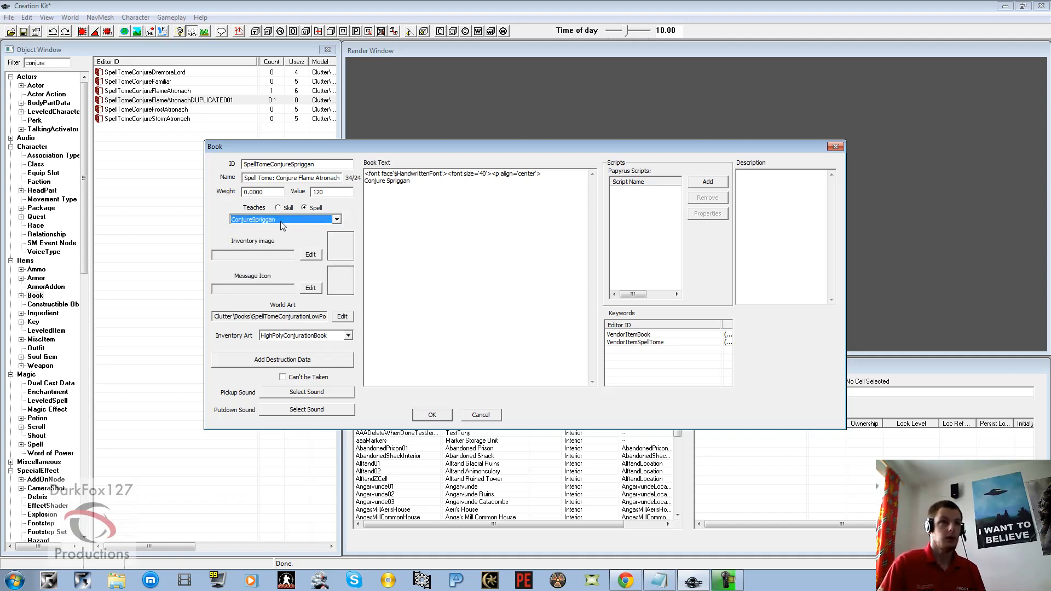
click(422, 225)
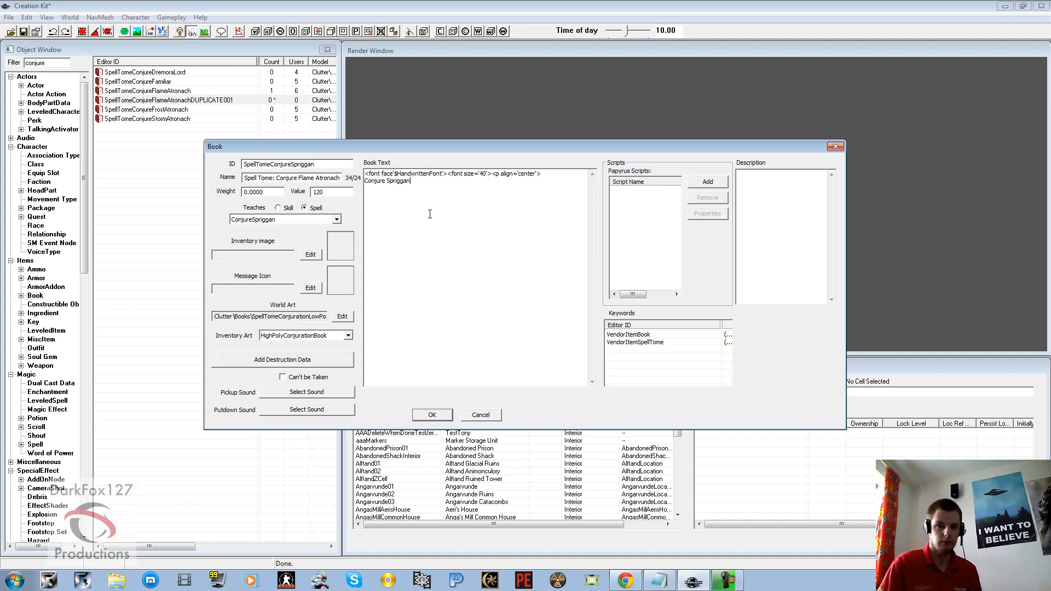
Change the spell tome's name to "Spell Tome: Conjure Spriggan"
click(338, 195)
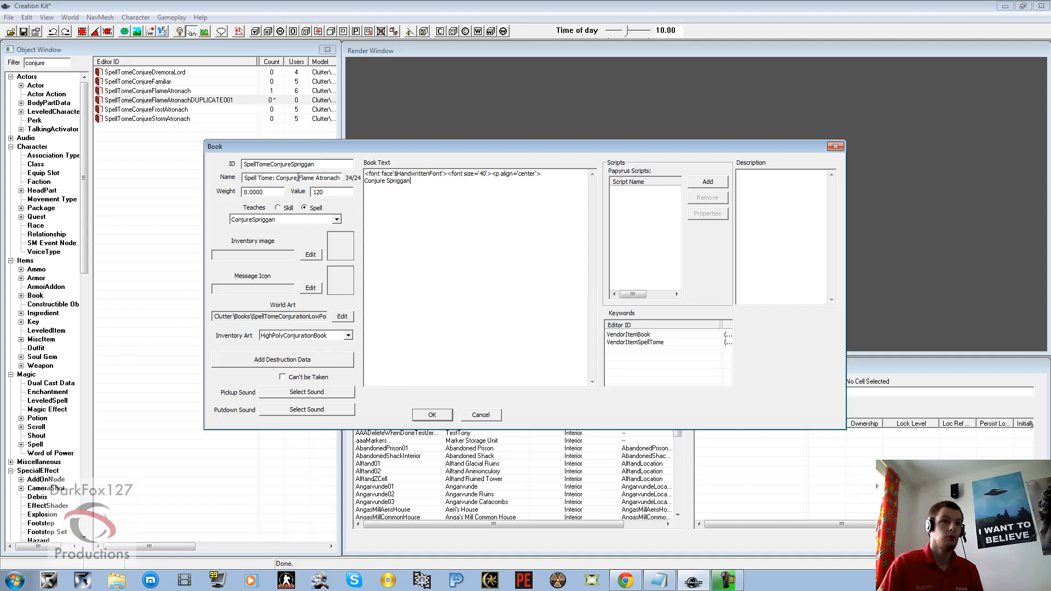
drag(299, 178, 368, 176)
text(S)
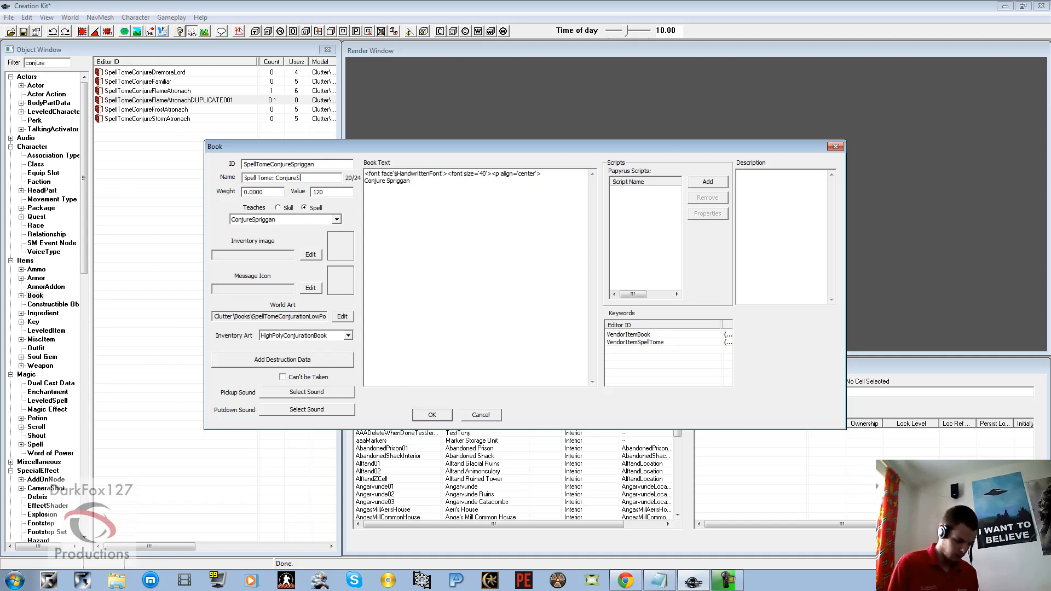
text(priggan)
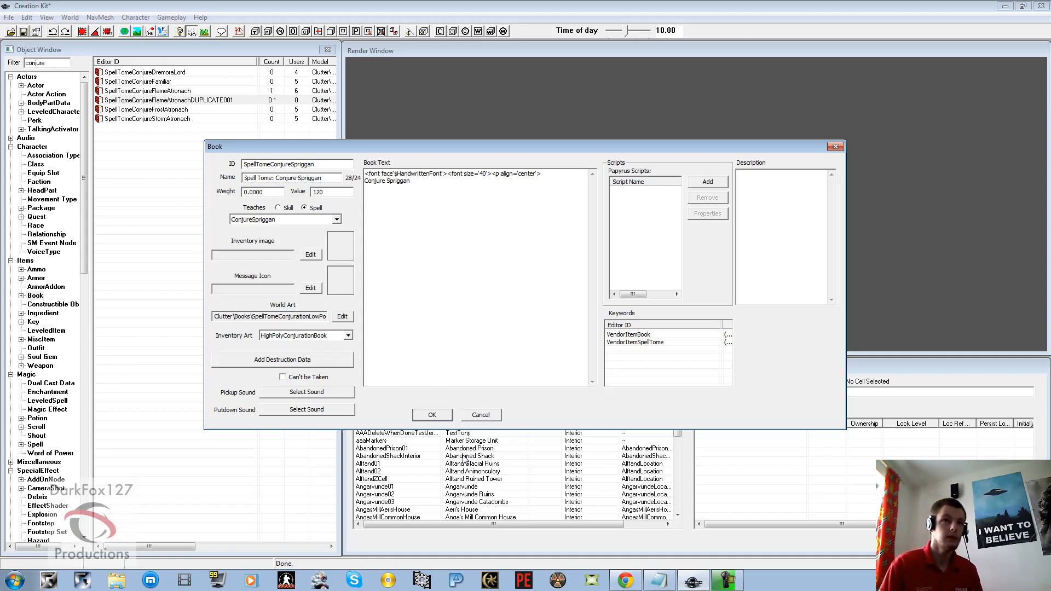
Save the spell tome as SpellTomeConjureSpriggan, renaming the duplicate instead of creating a new form
click(431, 415)
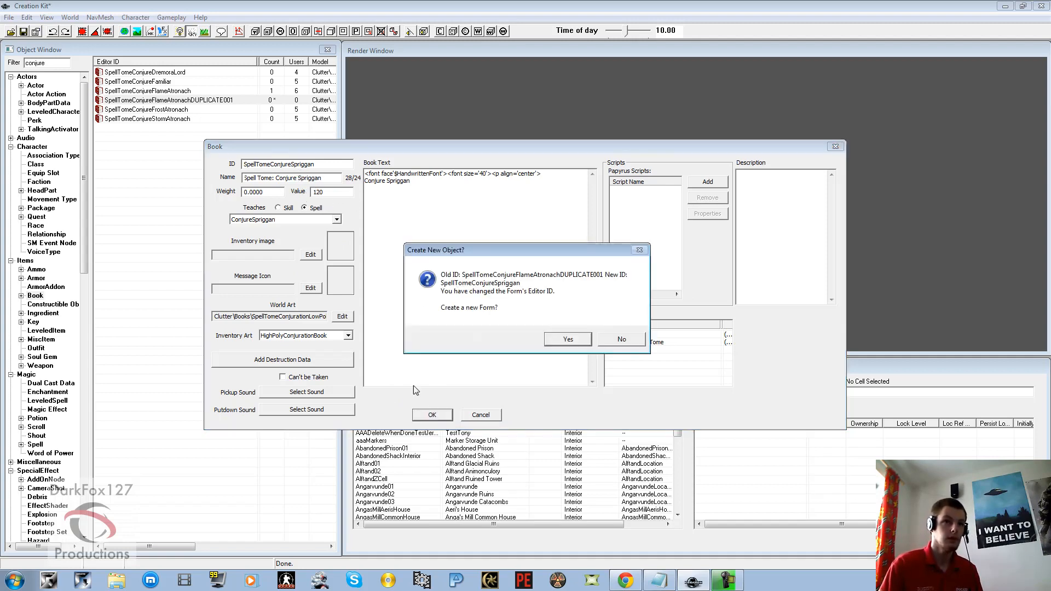
click(618, 337)
click(569, 328)
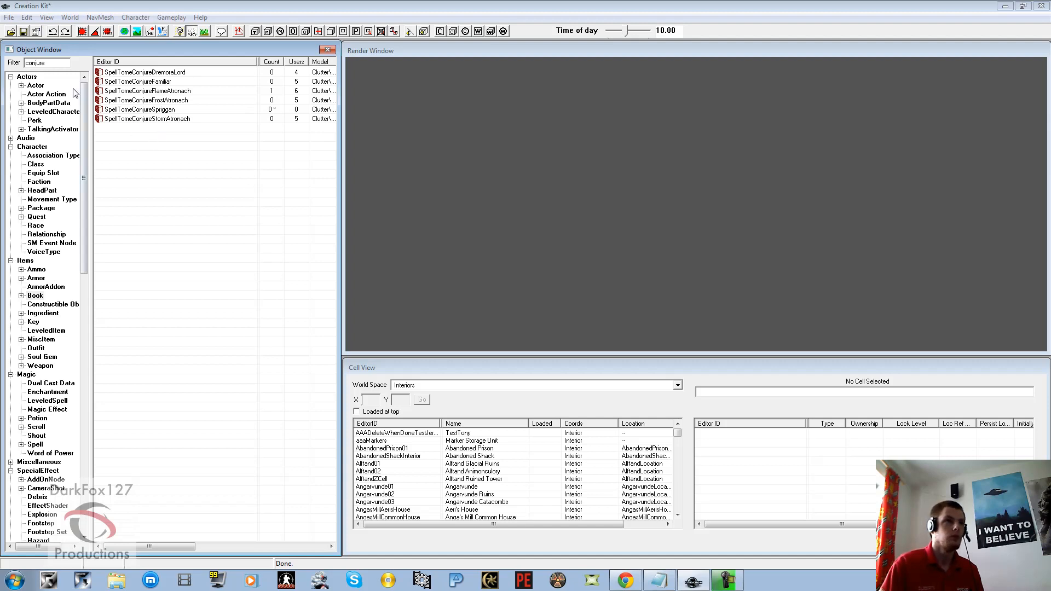
List the weapons matching "conjure" and duplicate StaffConjureFlameAtronach
drag(57, 63, 4, 71)
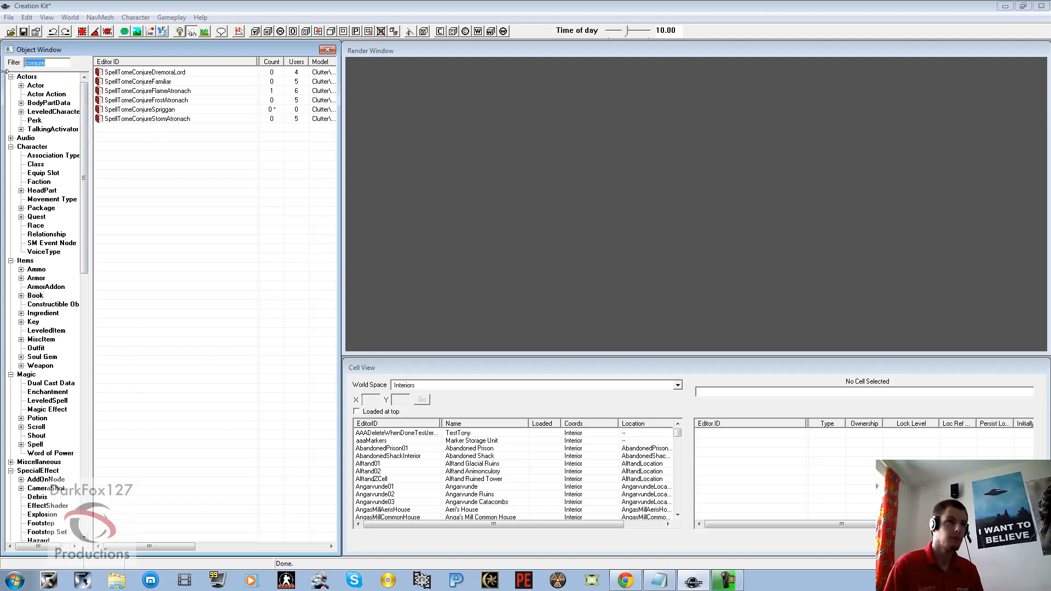
click(39, 365)
click(57, 63)
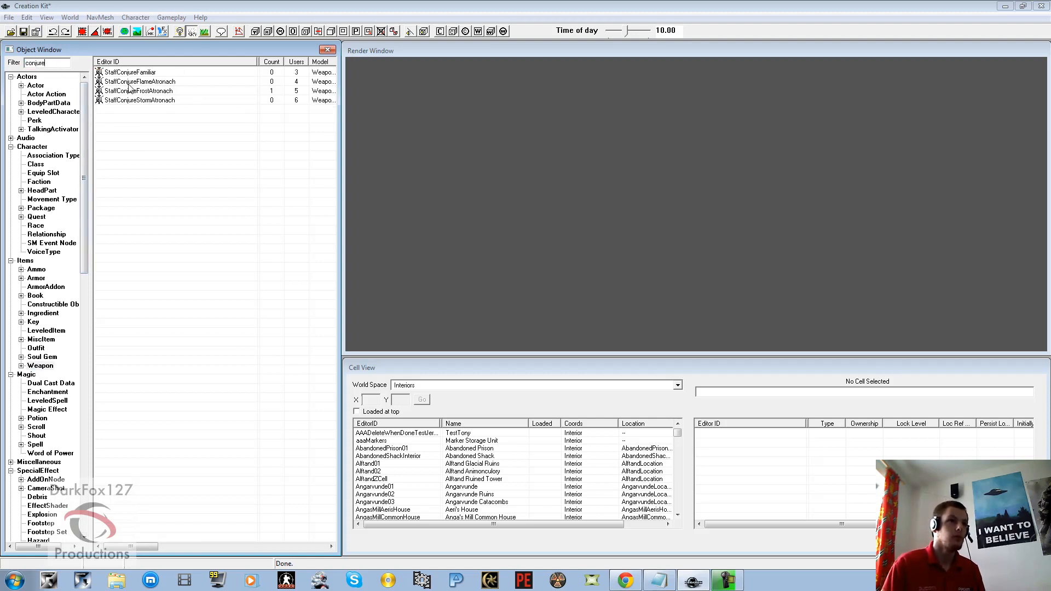
click(150, 72)
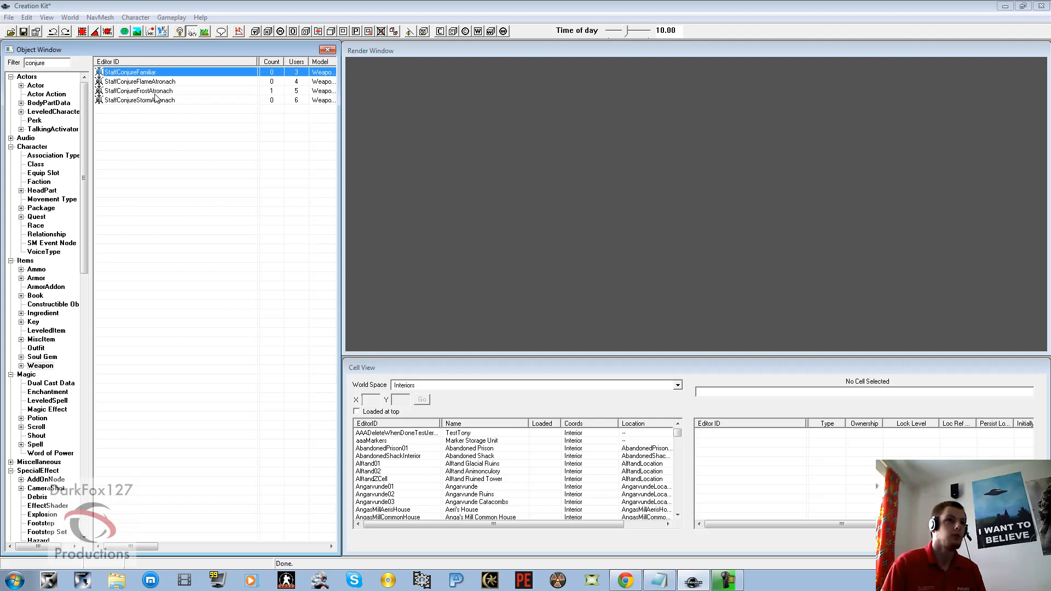
right_click(156, 83)
click(182, 110)
Open the duplicated flame atronach staff and change its ID to StaffConjureSpriggan
right_click(157, 91)
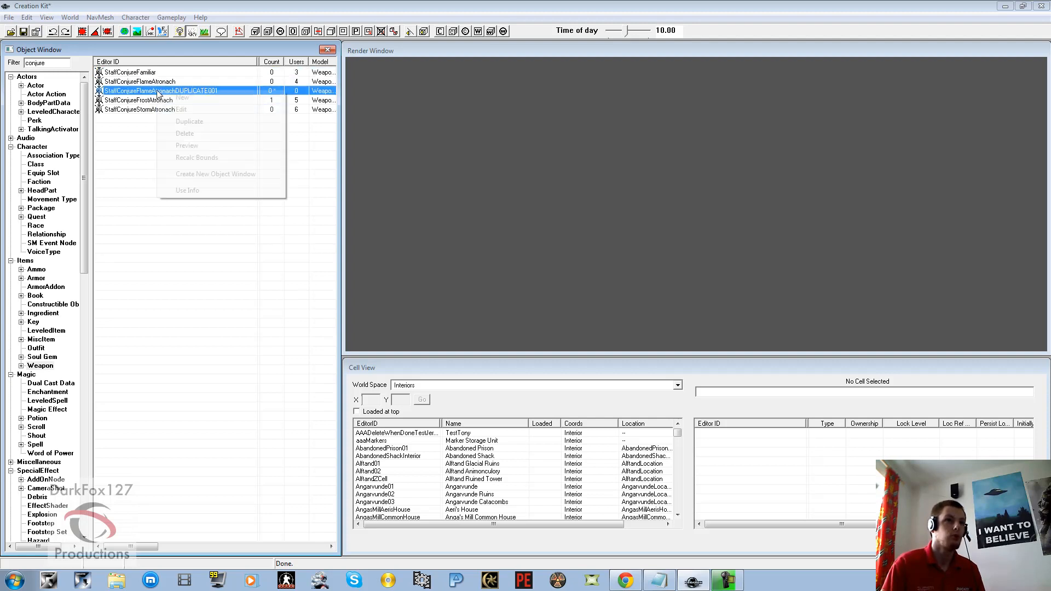
click(181, 109)
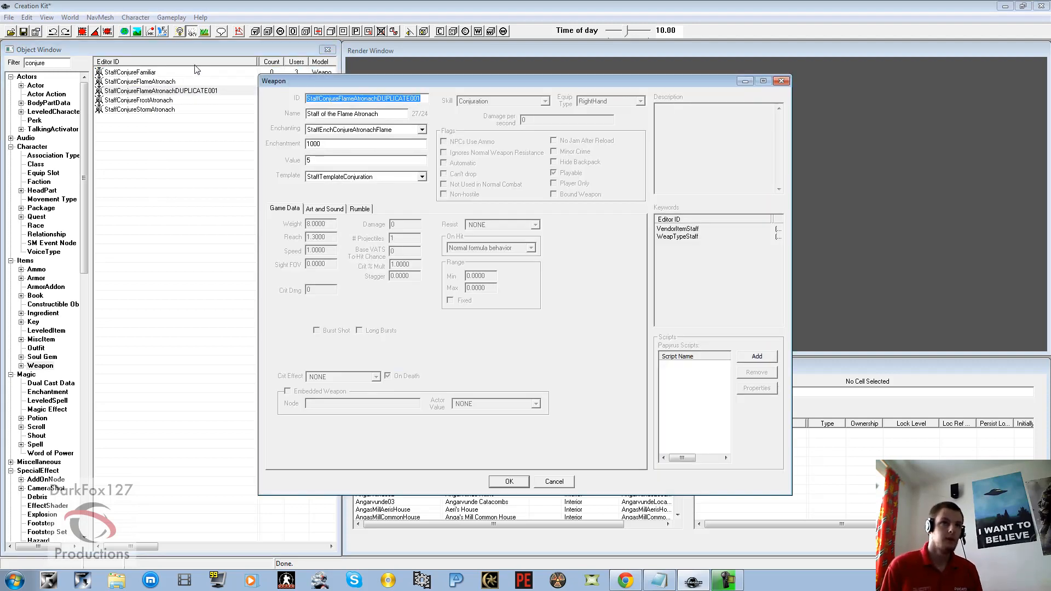
key(End)
key(BackSpace)
key(BackSpace)
key(BackSpace)
key(BackSpace)
key(BackSpace)
key(BackSpace)
key(BackSpace)
key(BackSpace)
key(BackSpace)
key(BackSpace)
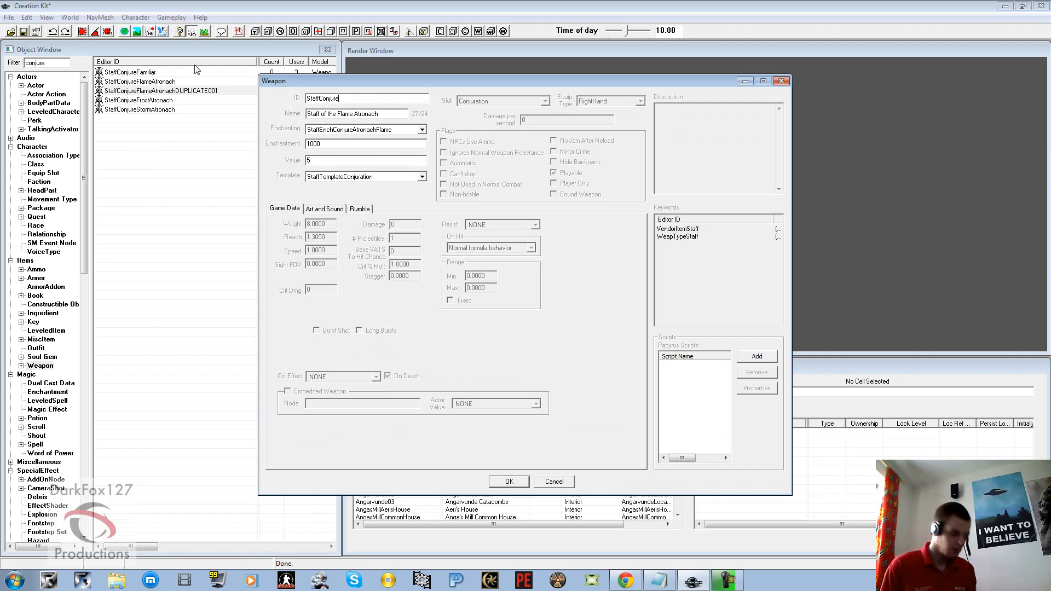
text(Sprig)
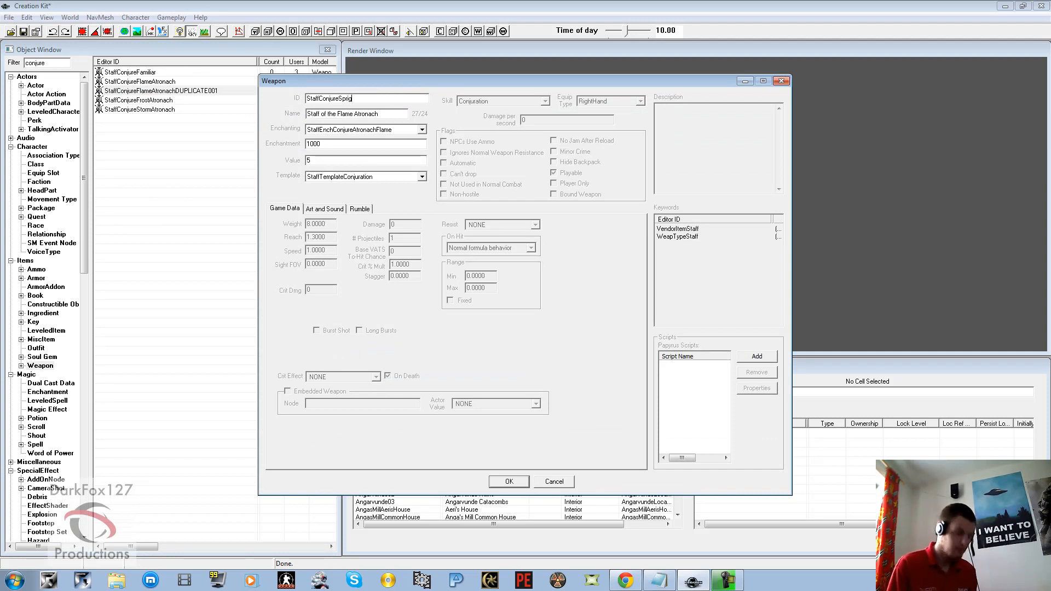
text(gan)
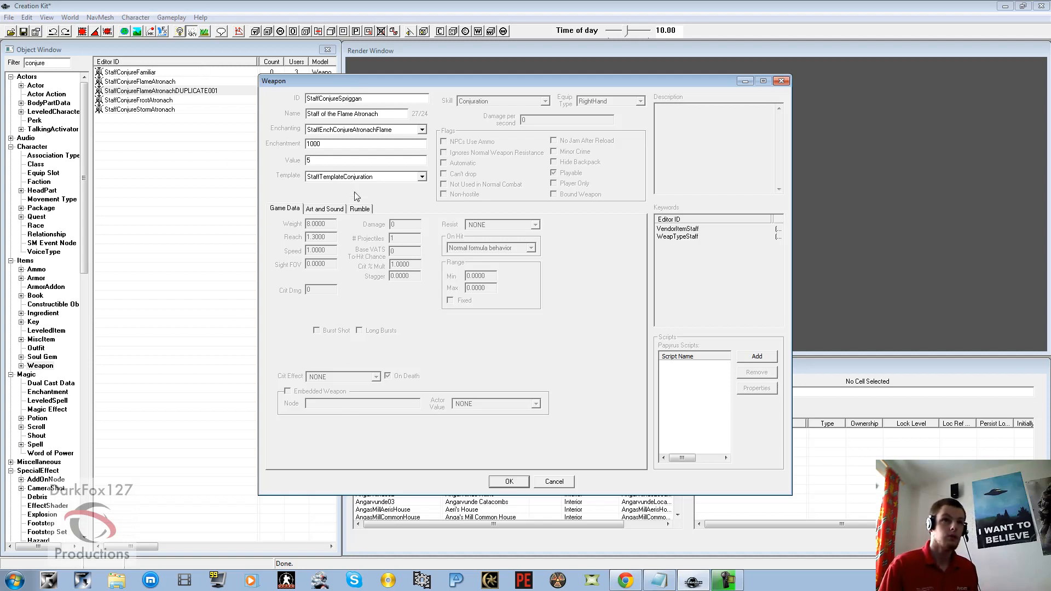
Set the staff's template to NONE and look over its VendorItemStaff and WeapTypeStaff keywords
click(330, 177)
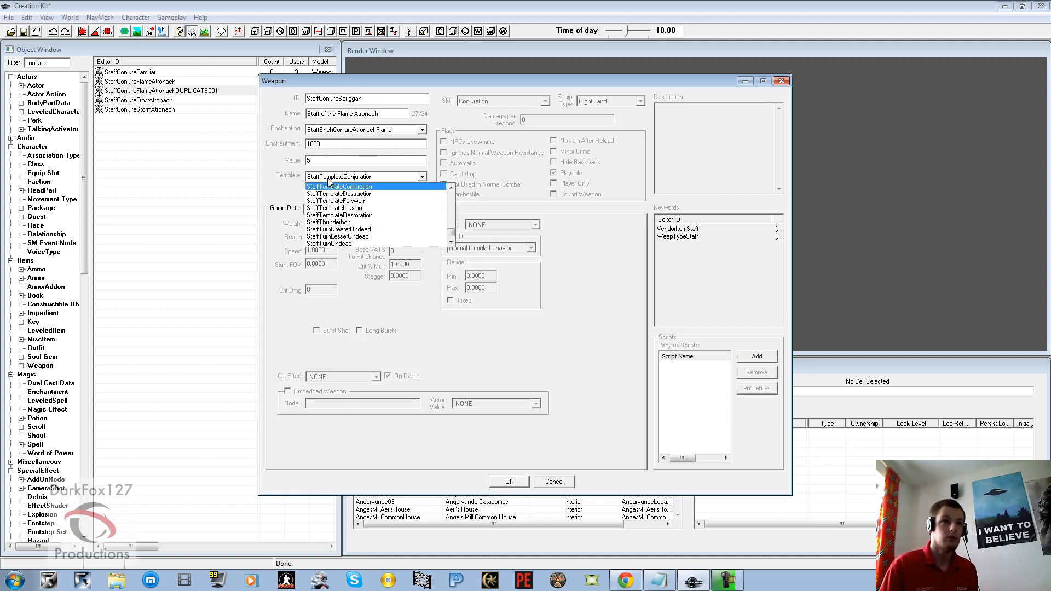
drag(452, 232, 453, 193)
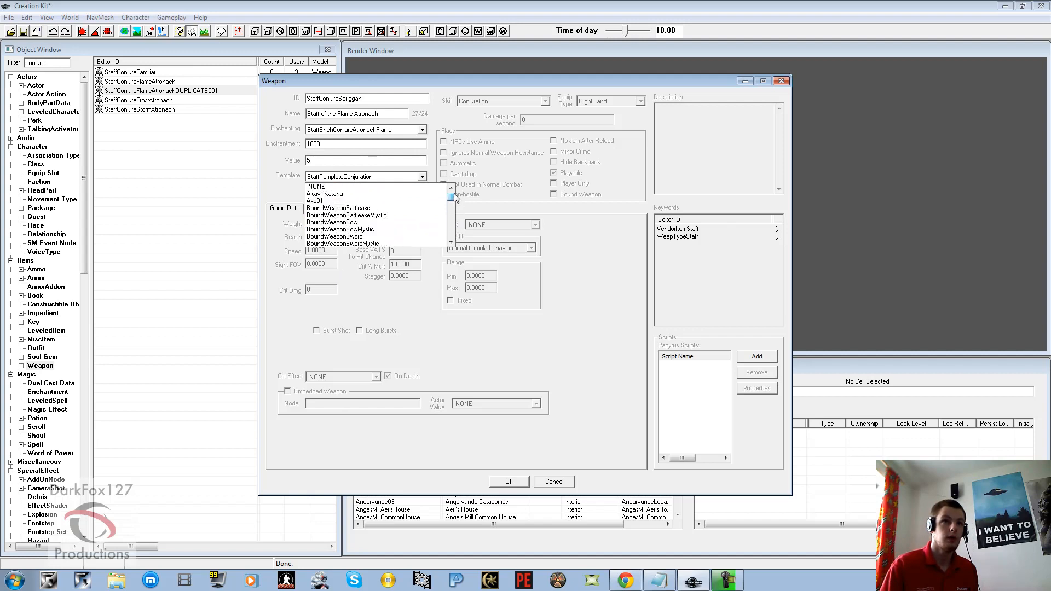
click(356, 187)
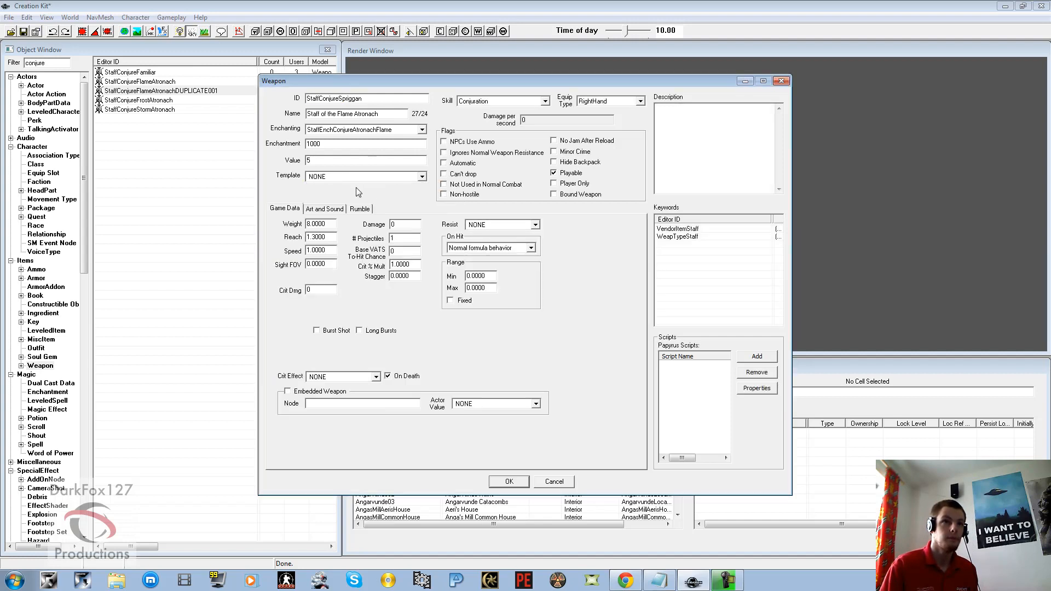
click(405, 239)
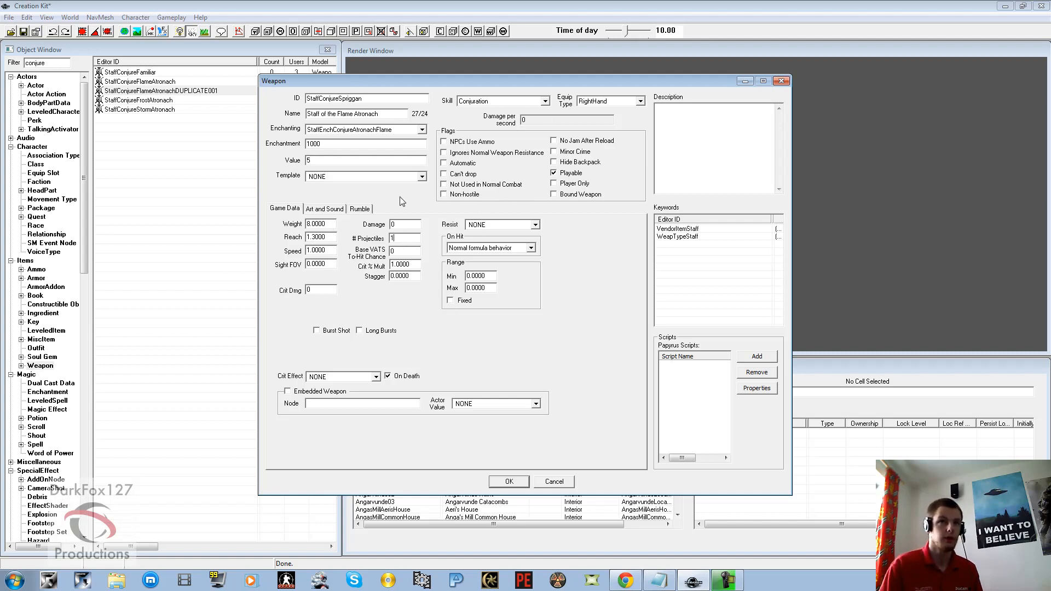
click(706, 237)
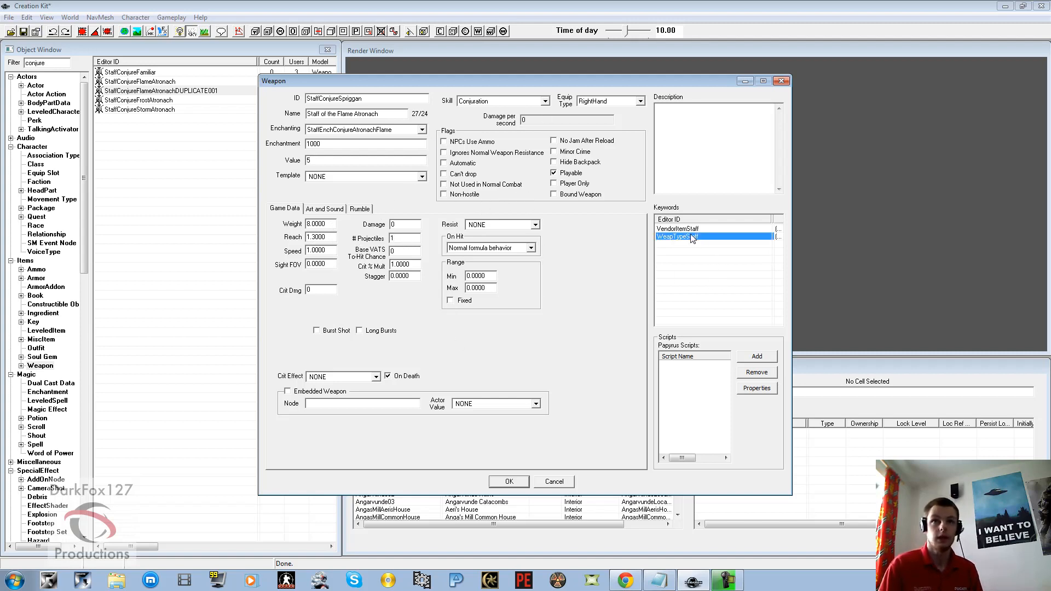
click(691, 230)
click(690, 237)
click(690, 249)
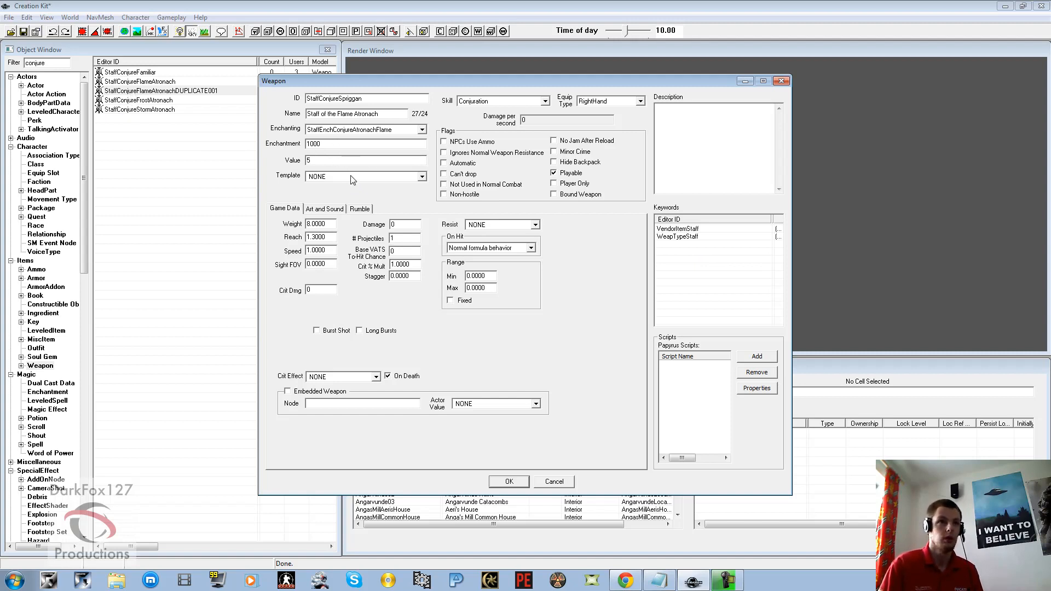
Assign the StaffEnchConjureSpriggan enchantment to the staff and set its enchantment amount to 2000
click(334, 143)
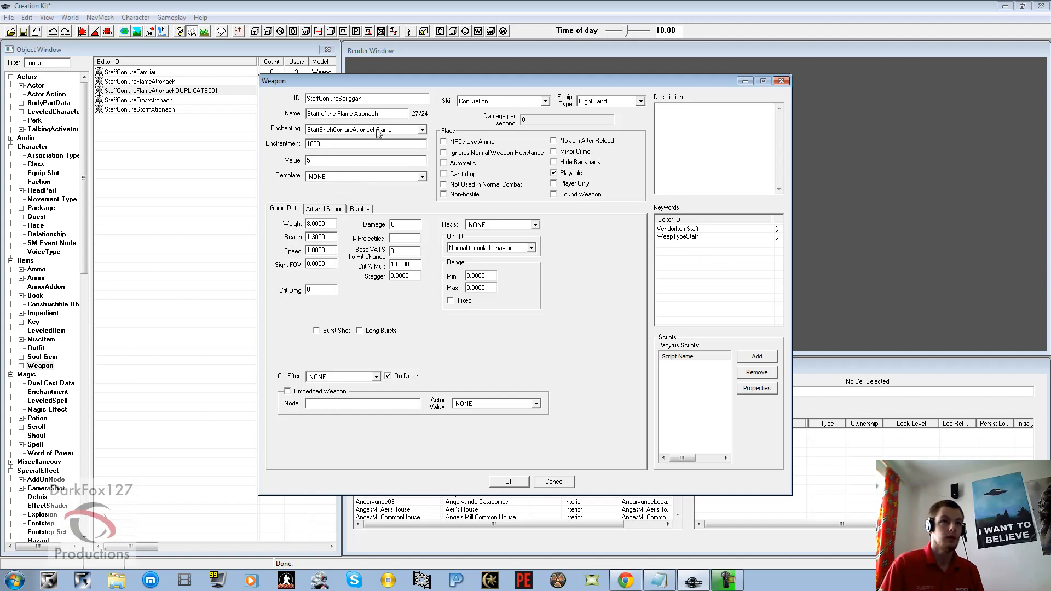
click(377, 133)
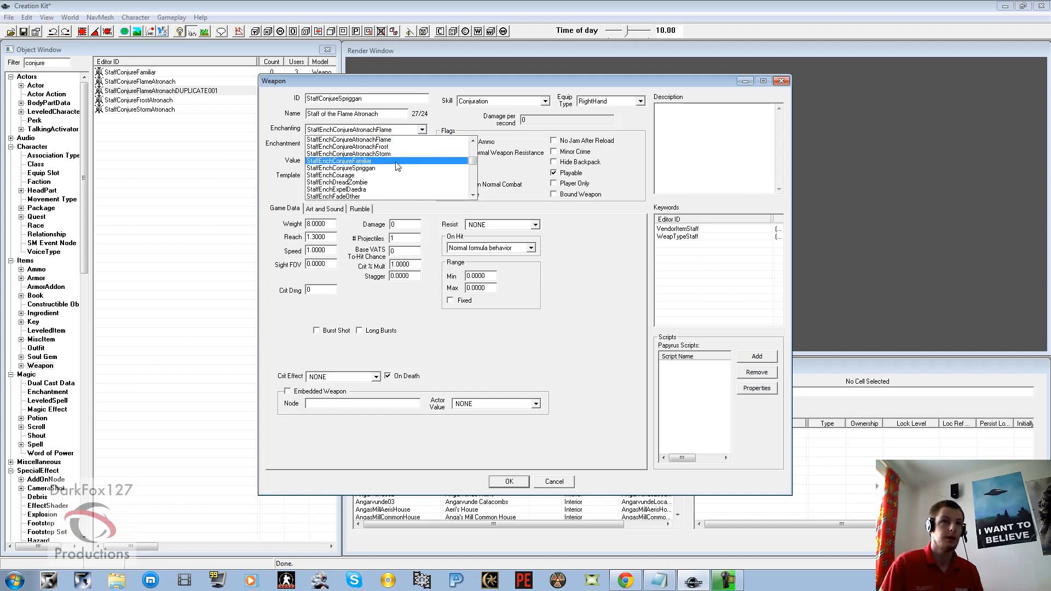
click(396, 168)
click(384, 145)
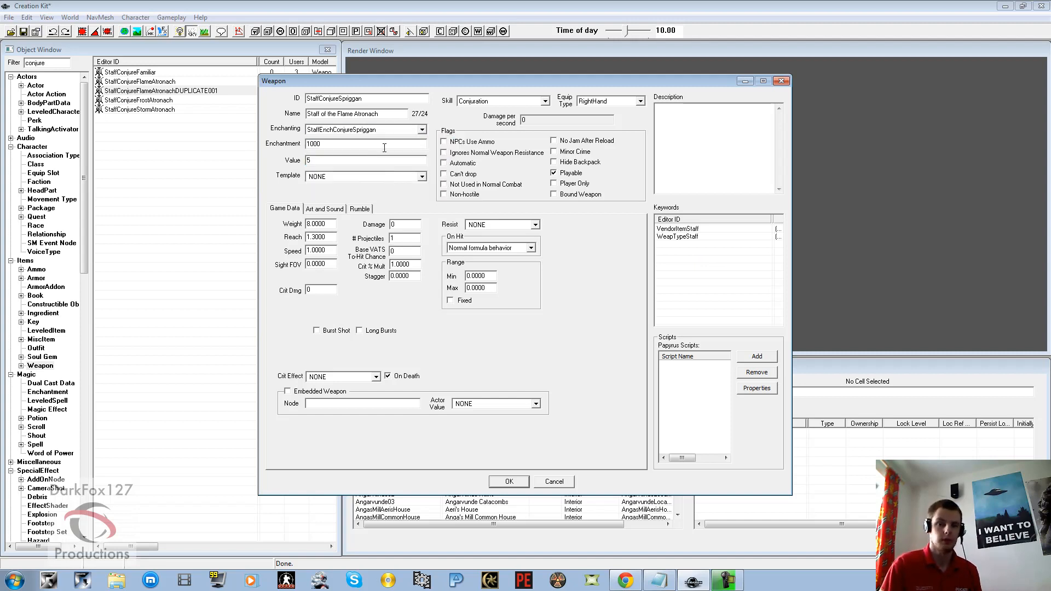
drag(383, 149, 258, 174)
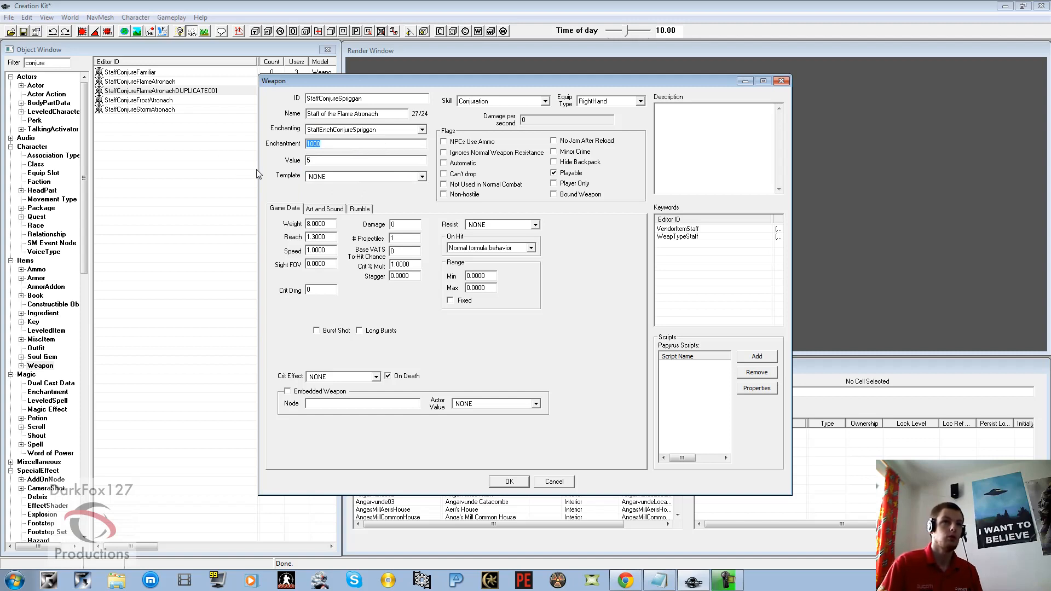
text(20)
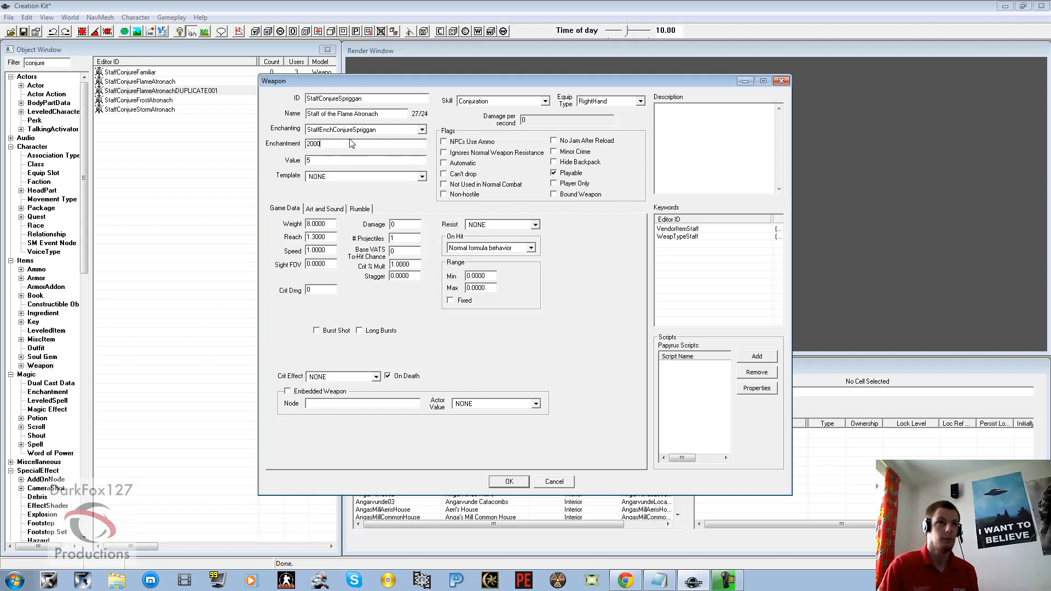
double_click(313, 144)
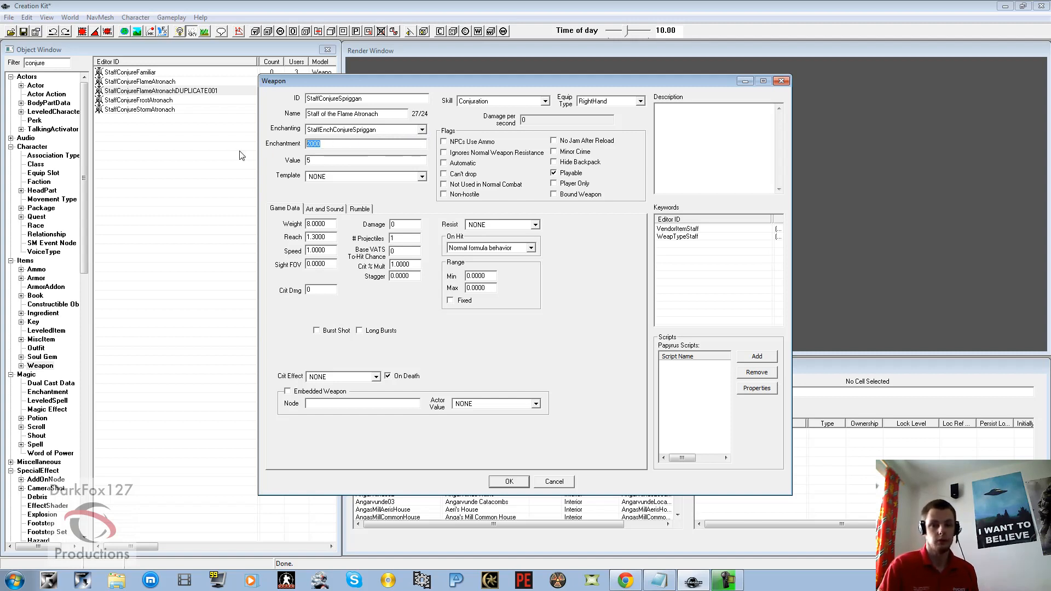
click(338, 143)
Set the staff's value to 500 and check the available equip types, keeping RightHand
click(331, 159)
double_click(330, 161)
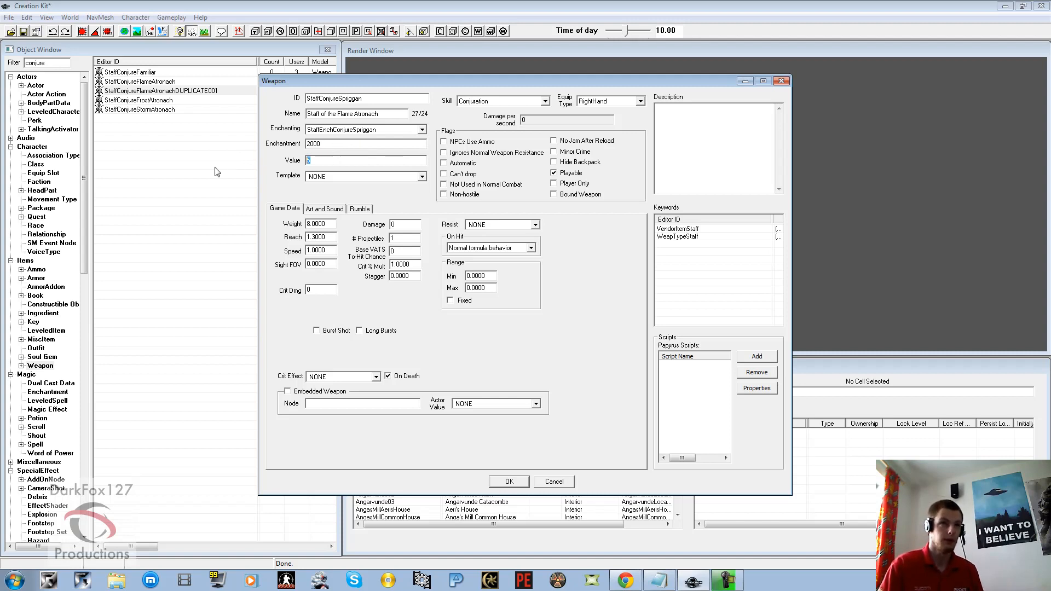
text(500)
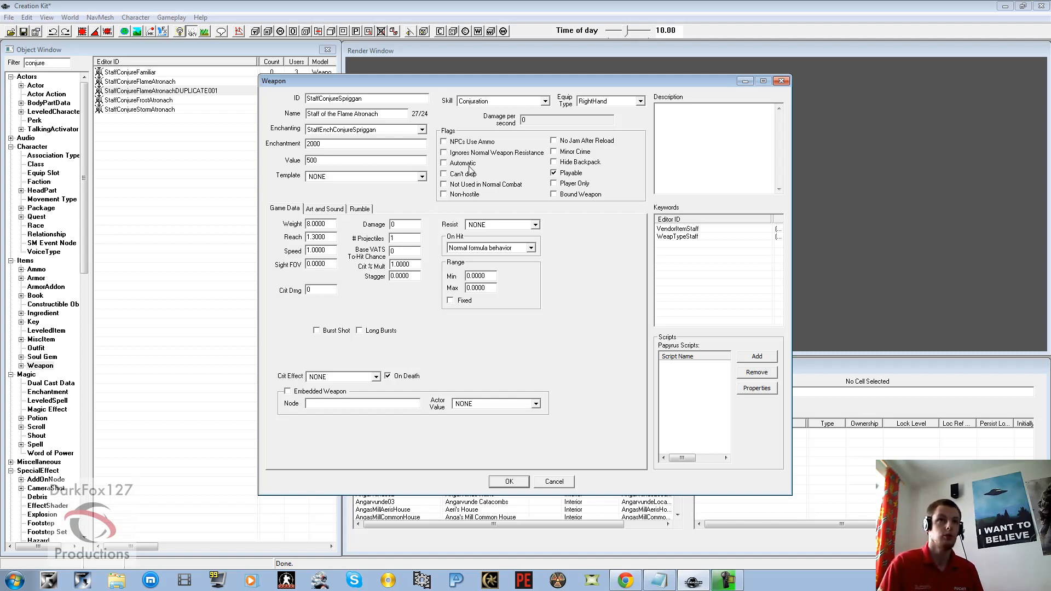
click(612, 102)
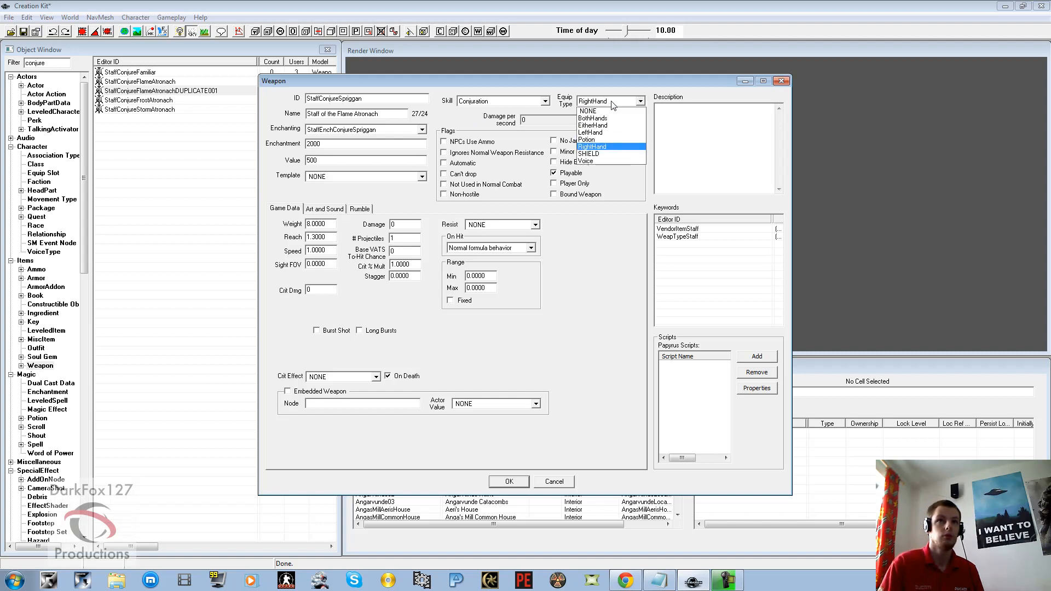
click(612, 101)
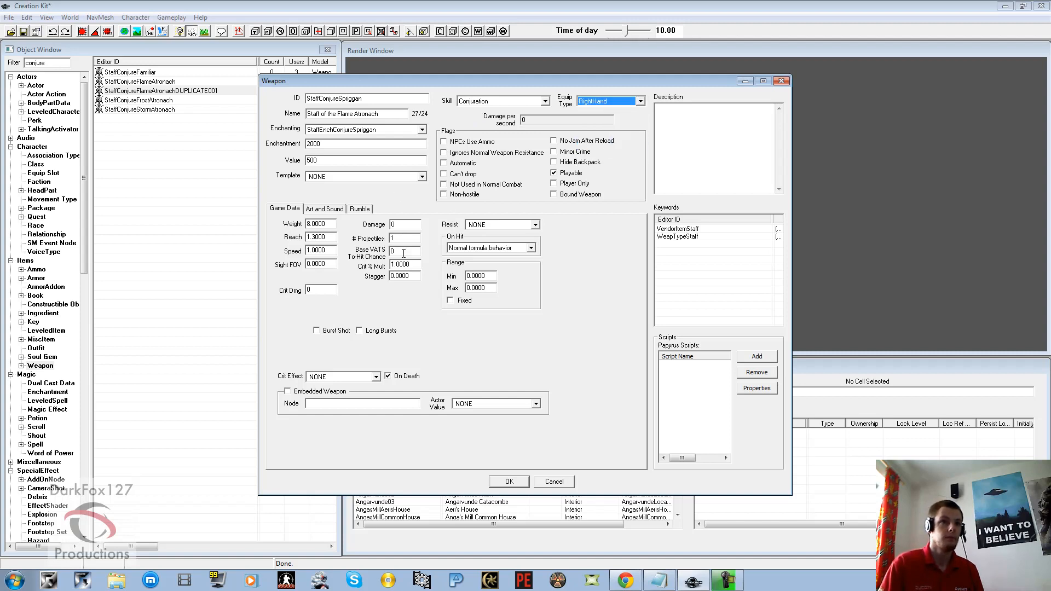
Save the staff as StaffConjureSpriggan, renaming the duplicate instead of creating a new form
click(508, 484)
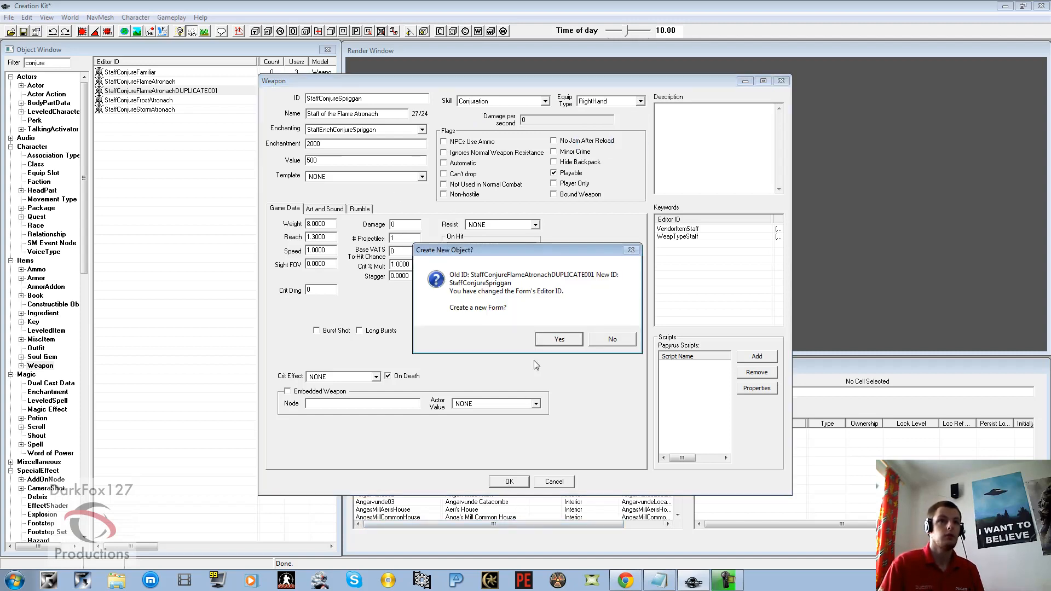
click(597, 341)
click(568, 332)
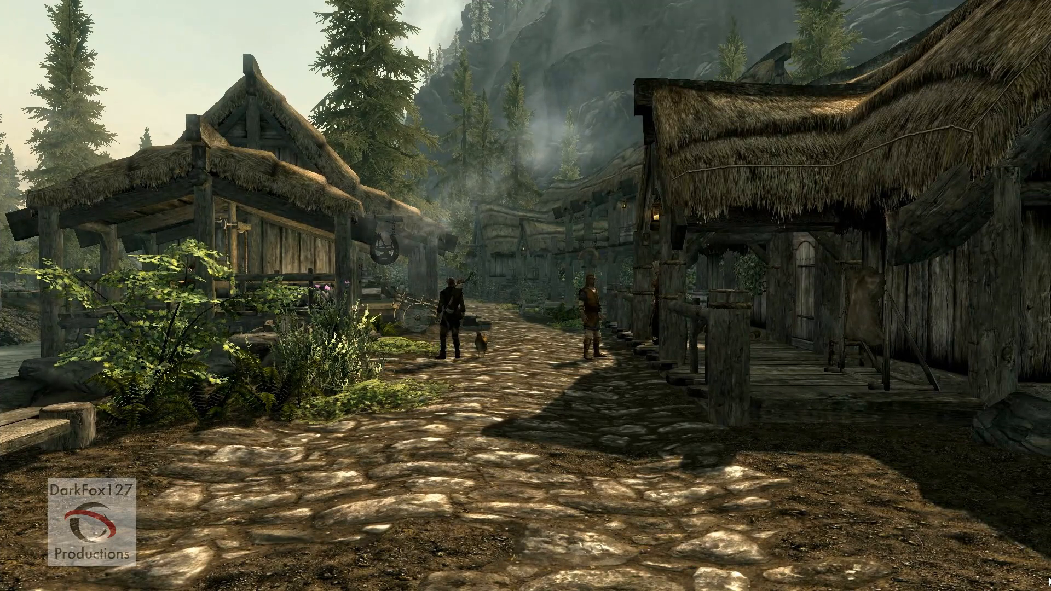
In Skyrim, draw the equipped staff and examine its description among the weapons in the inventory
key(r)
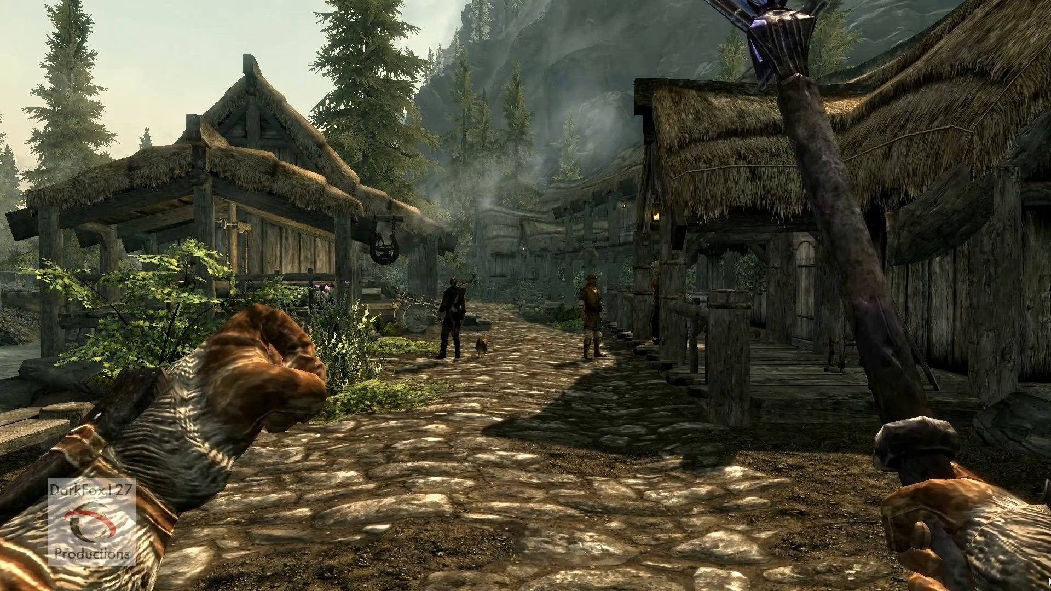
key(Tab)
key(Right)
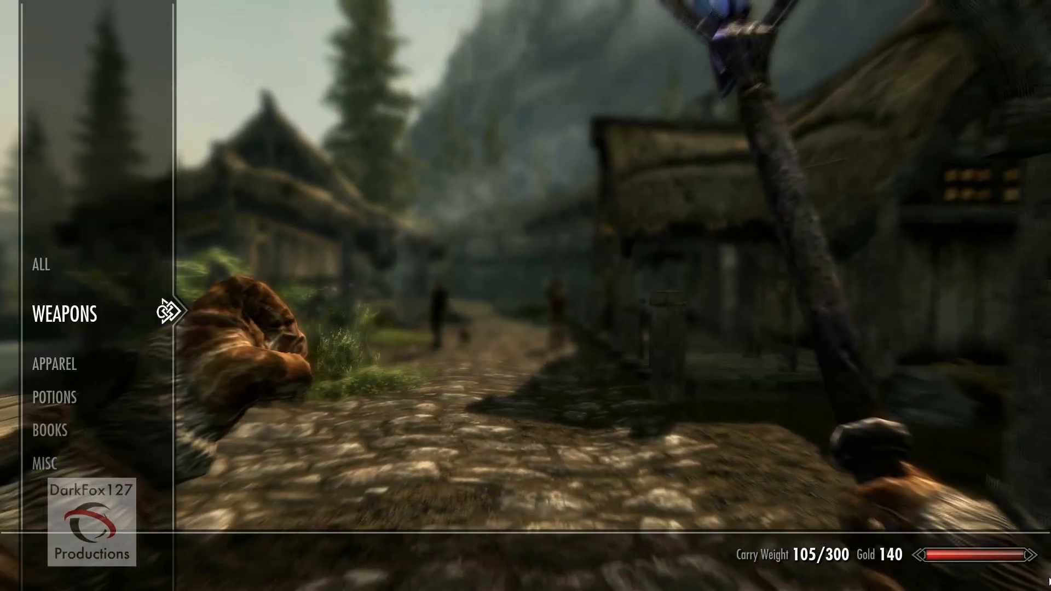
key(Right)
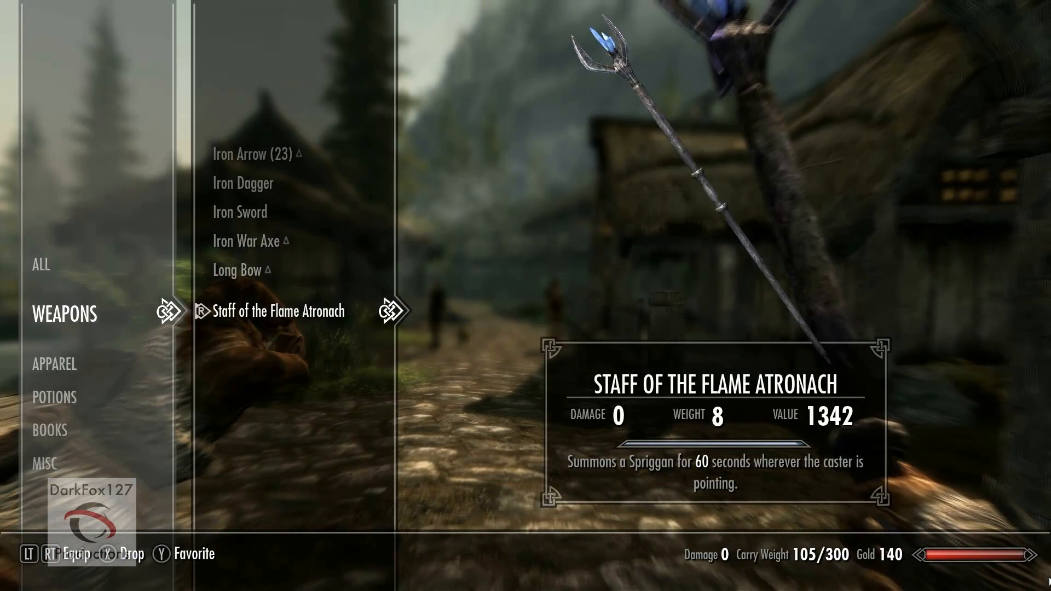
key(Tab)
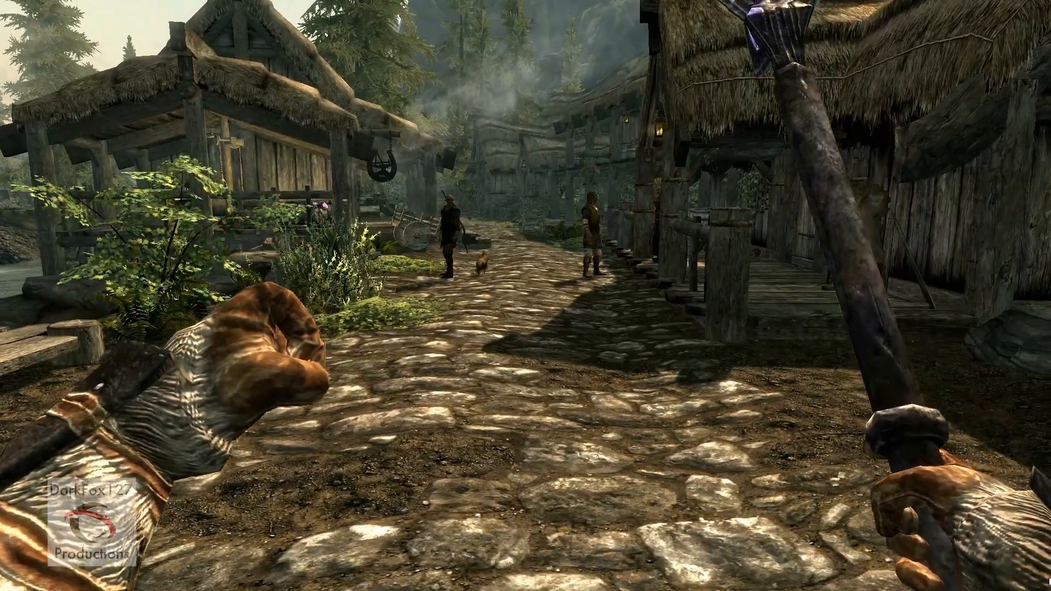
Summon a spriggan with the staff and learn the spell from "Spell Tome: Conjure Spriggan"
click(1050, 582)
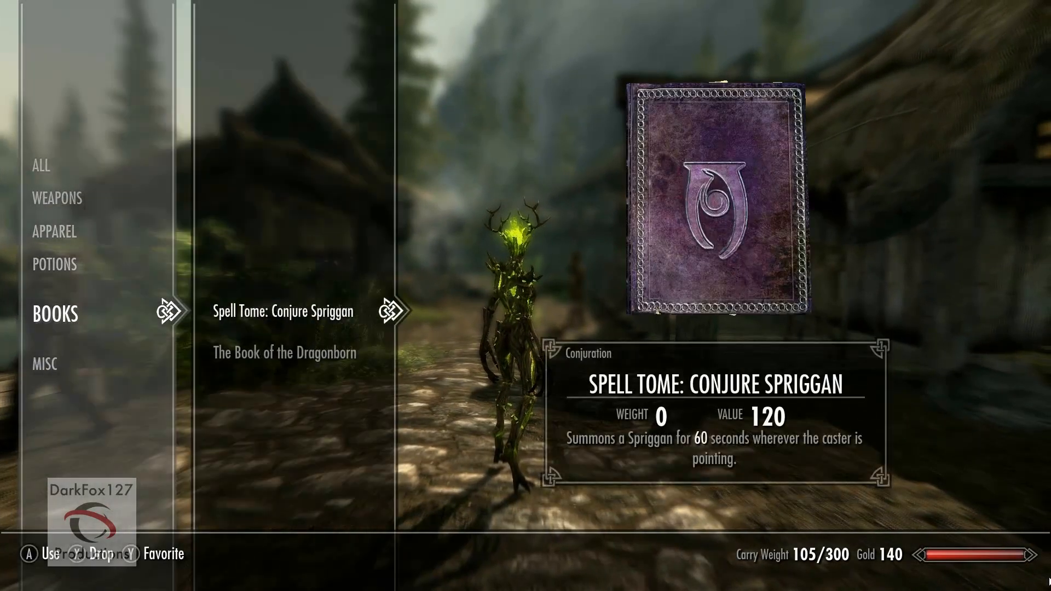
key(Tab)
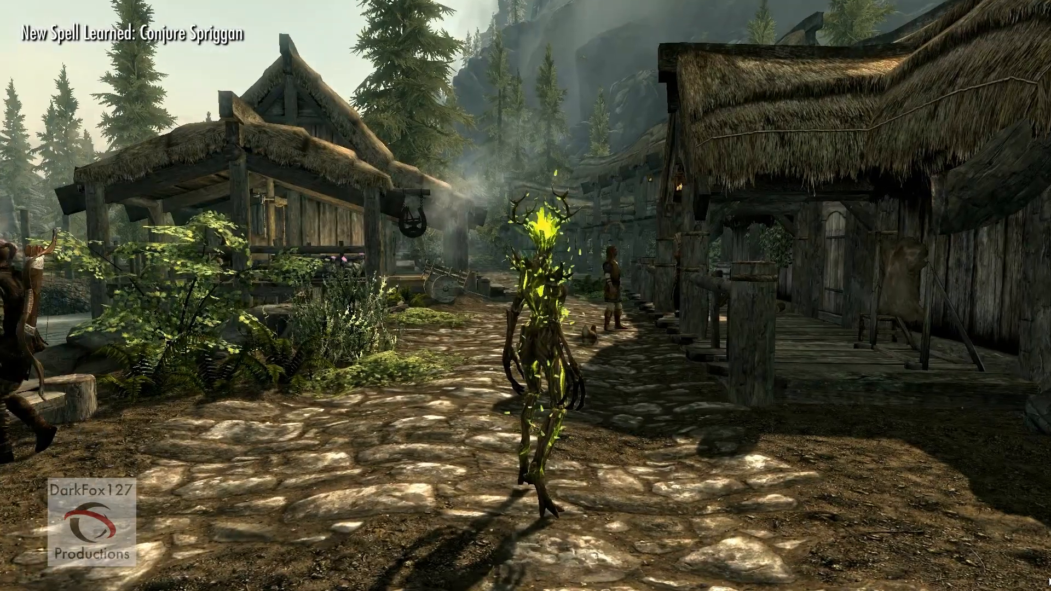
Equip the Conjure Spriggan spell from the conjuration spells in the left hand
key(Tab)
key(Left)
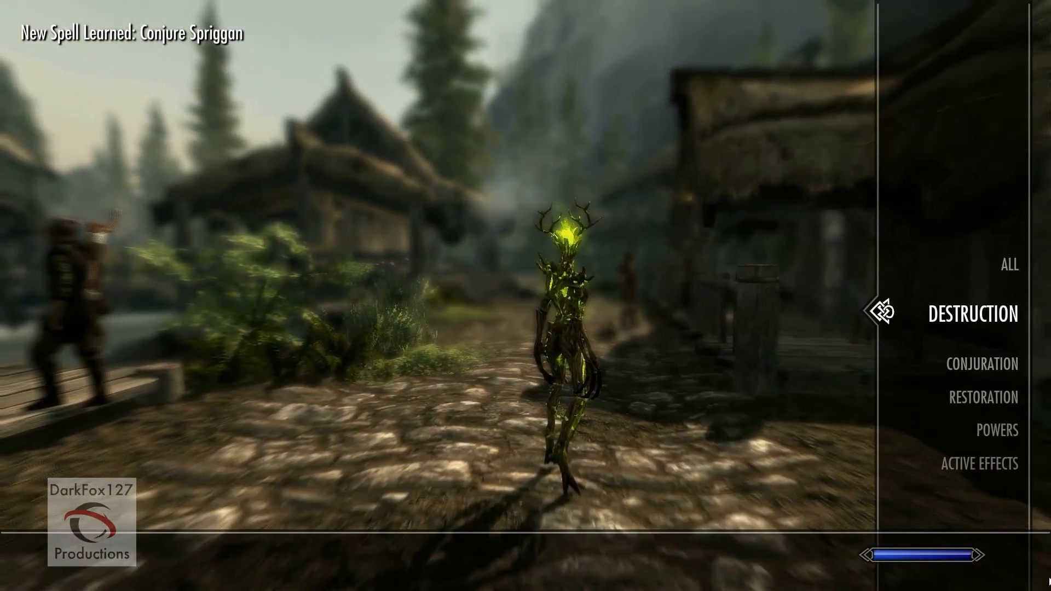
key(Down)
key(Left)
key(Tab)
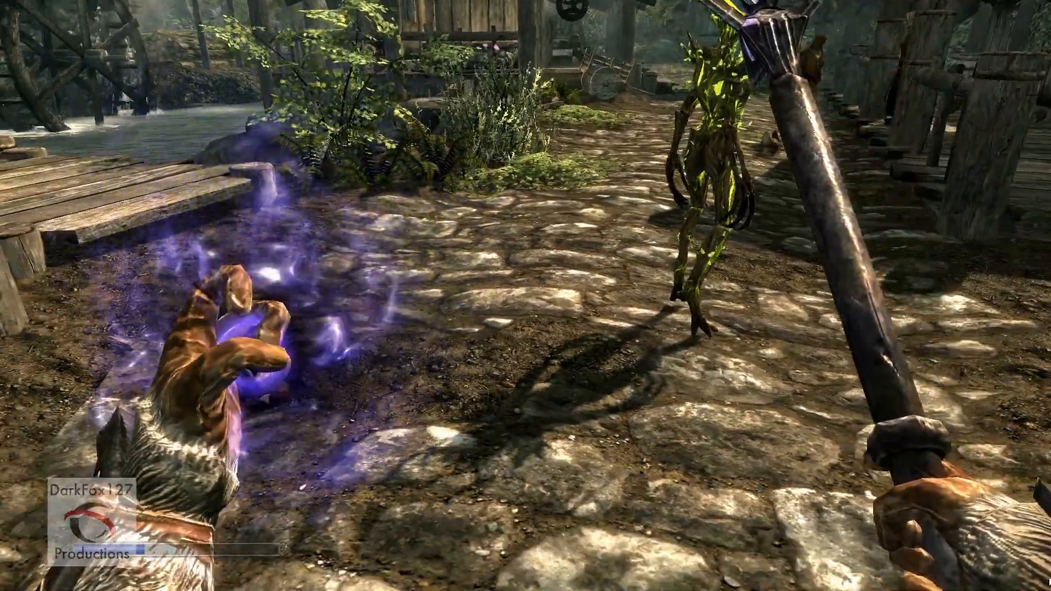
Cast the Conjure Spriggan spell, put the weapons away and view the summoned spriggan in third person
right_click(525, 295)
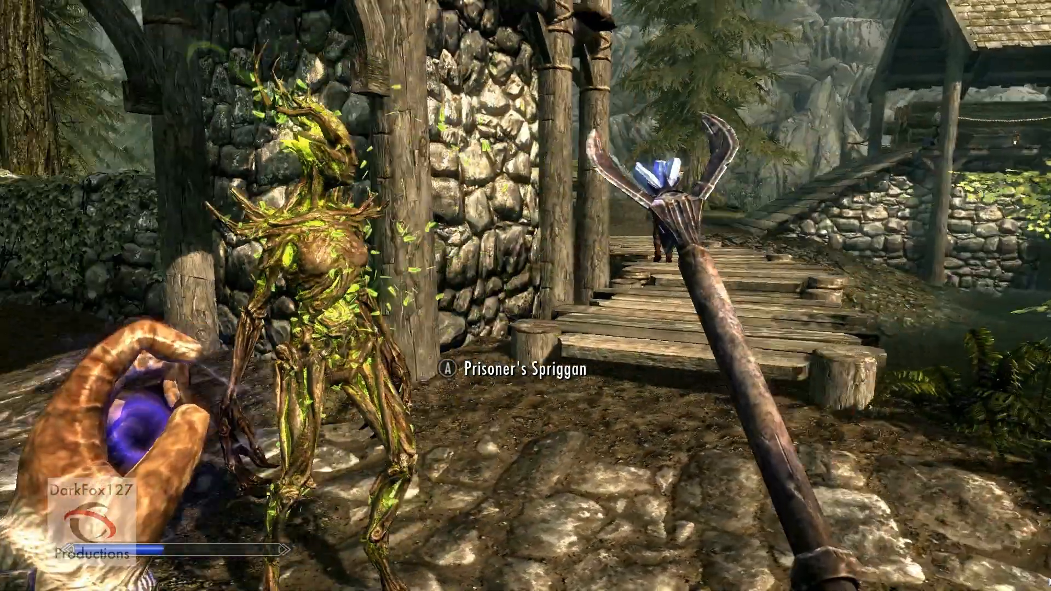
key(r)
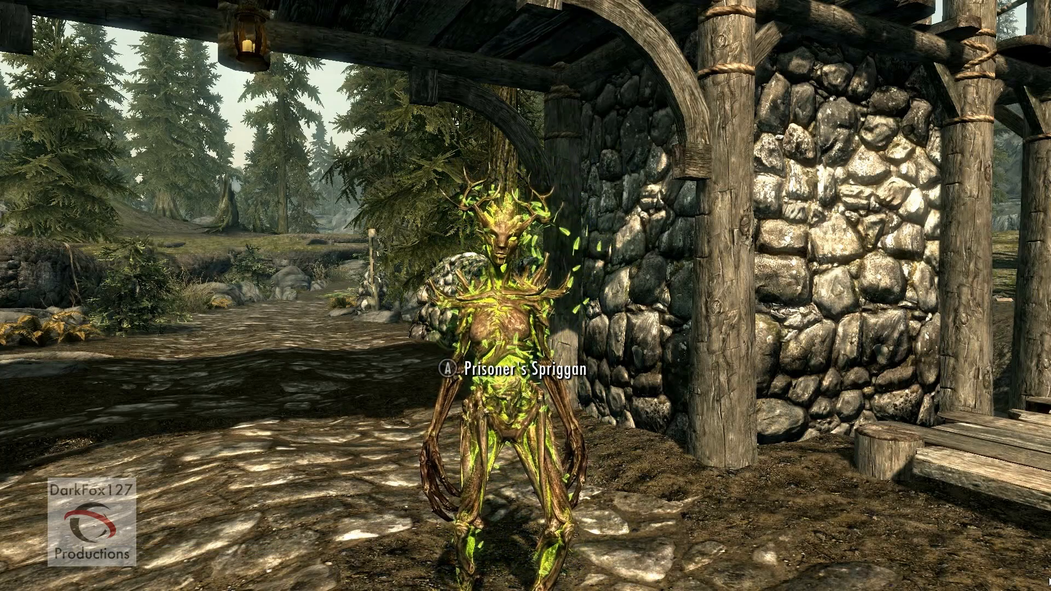
key(f)
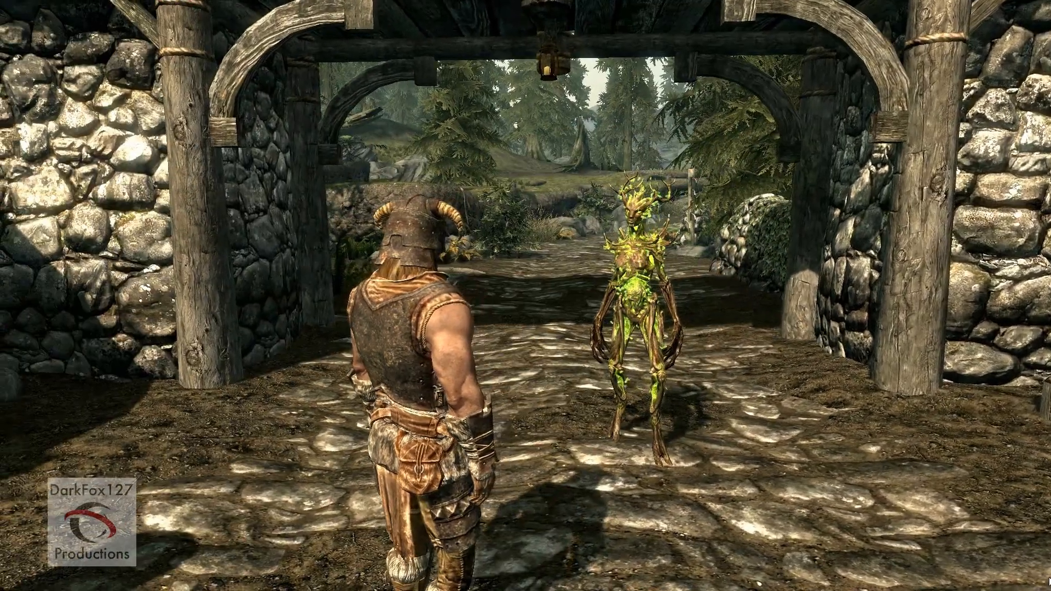